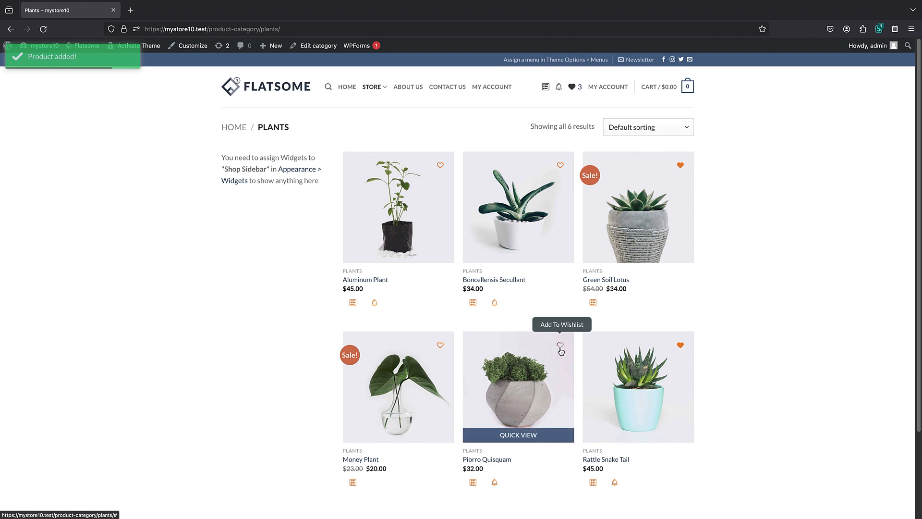
Step: Add Piorro Quisquam to the wishlist and open the full wishlist page
left_click(560, 345)
mouse_move(570, 86)
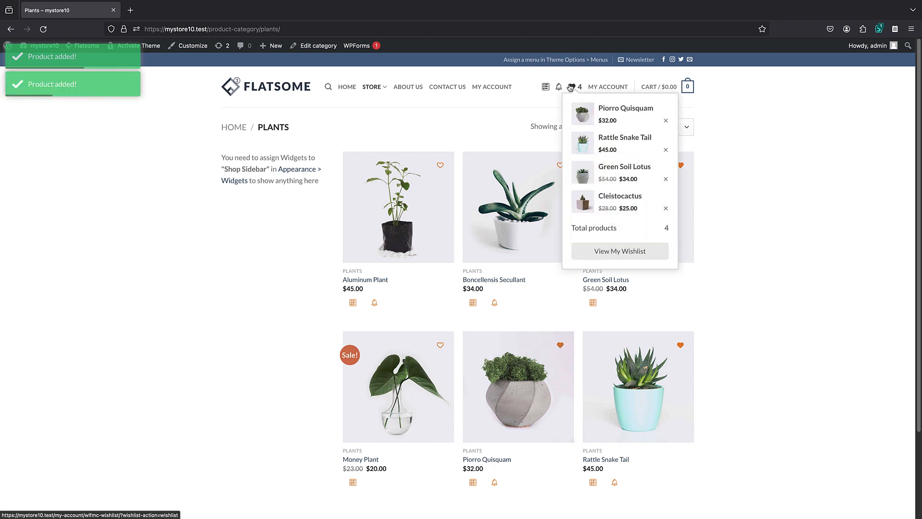
left_click(608, 252)
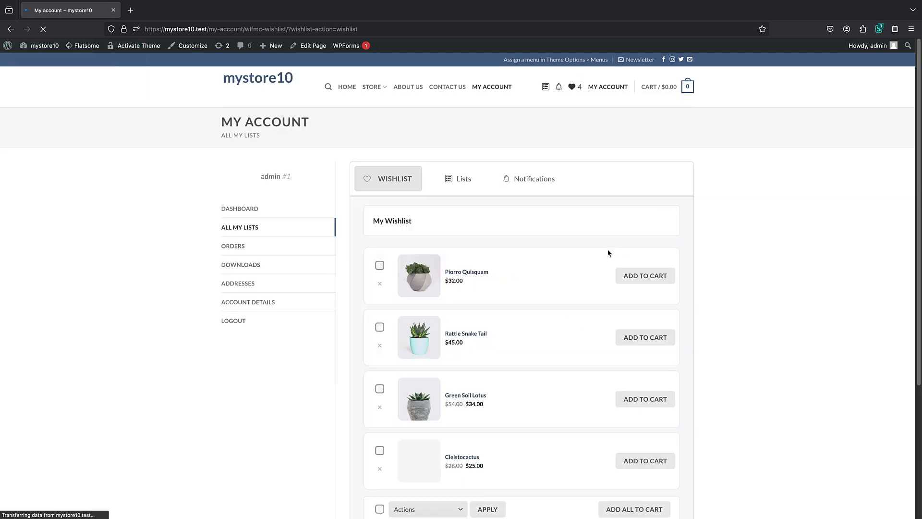
scroll(529, 264, "down", 3)
scroll(445, 270, "up", 1)
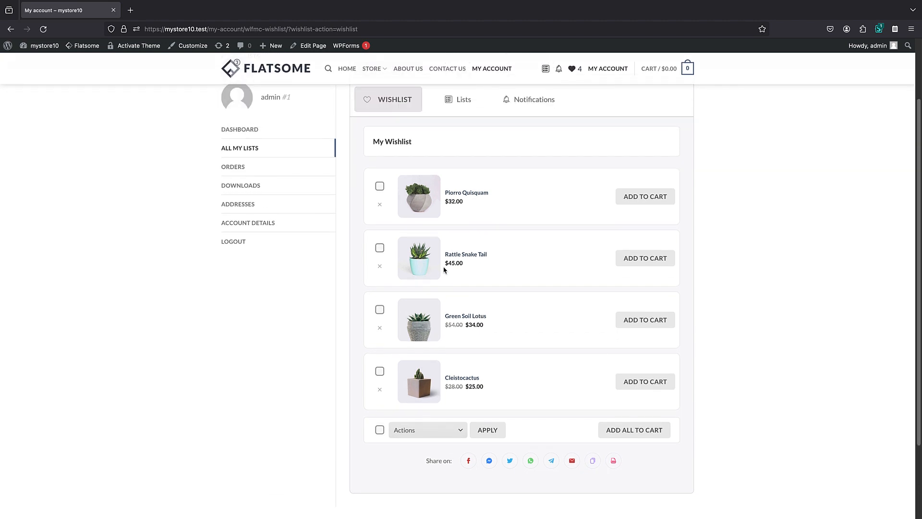
Step: Remove Piorro Quisquam and Rattle Snake Tail from the wishlist together with the Remove bulk action
left_click(379, 187)
left_click(379, 248)
scroll(393, 247, "up", 2)
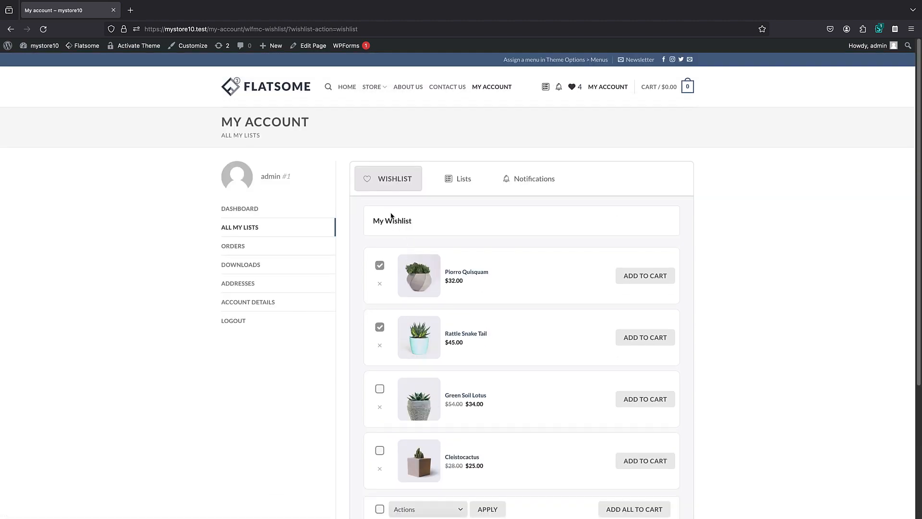
scroll(349, 238, "down", 3)
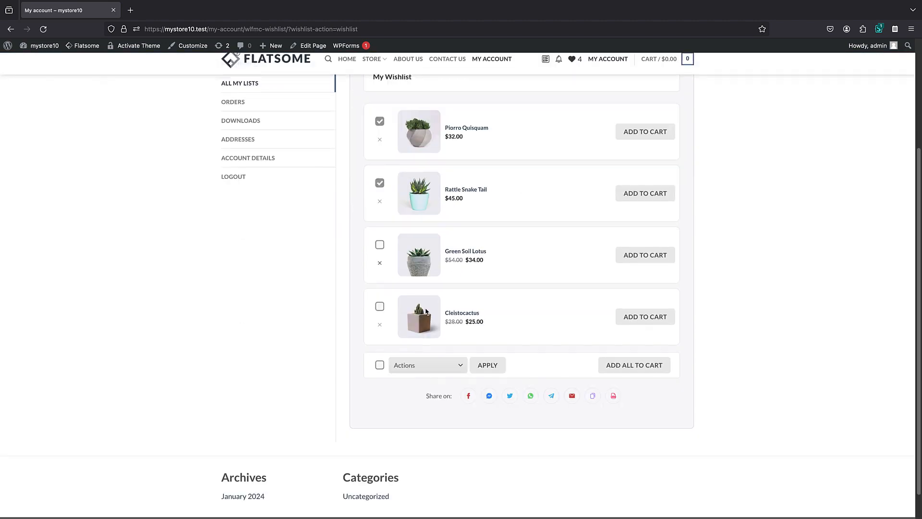
left_click(447, 364)
left_click(427, 381)
left_click(482, 367)
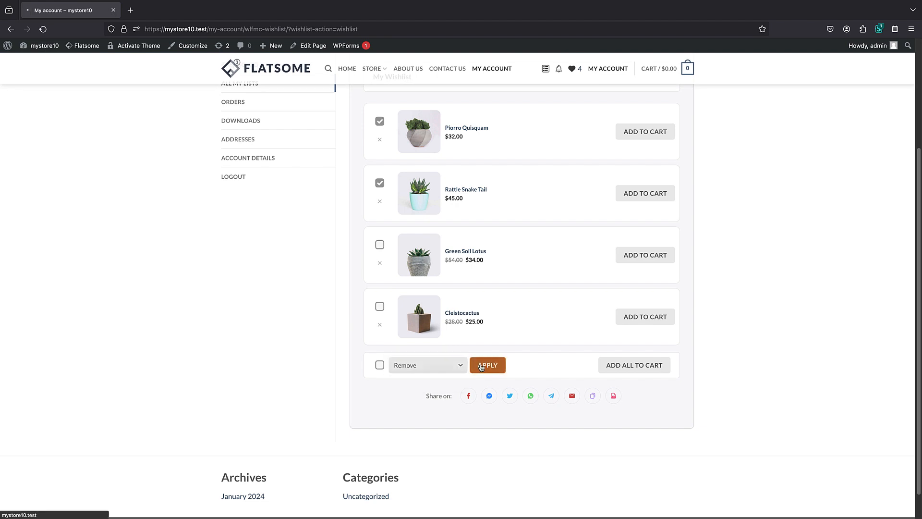
Step: View the Lists and Notifications sections of the account's saved lists
left_click(459, 217)
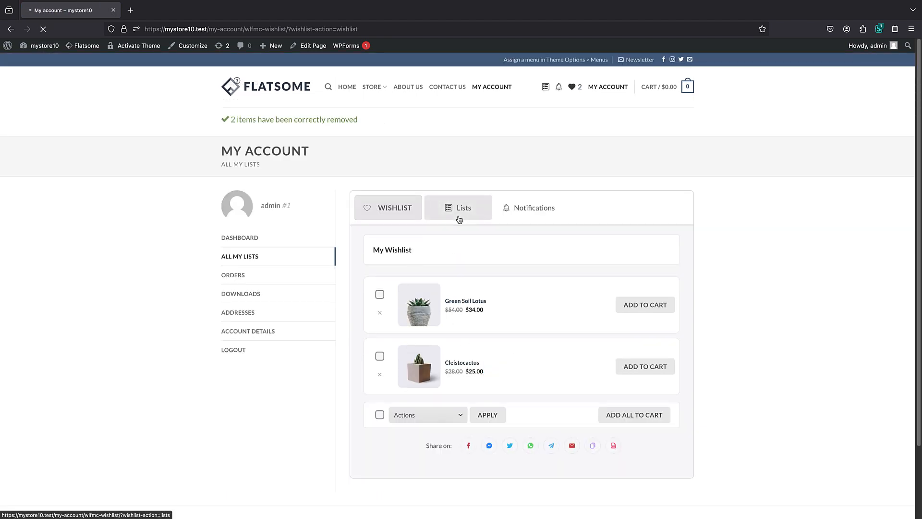
left_click(521, 188)
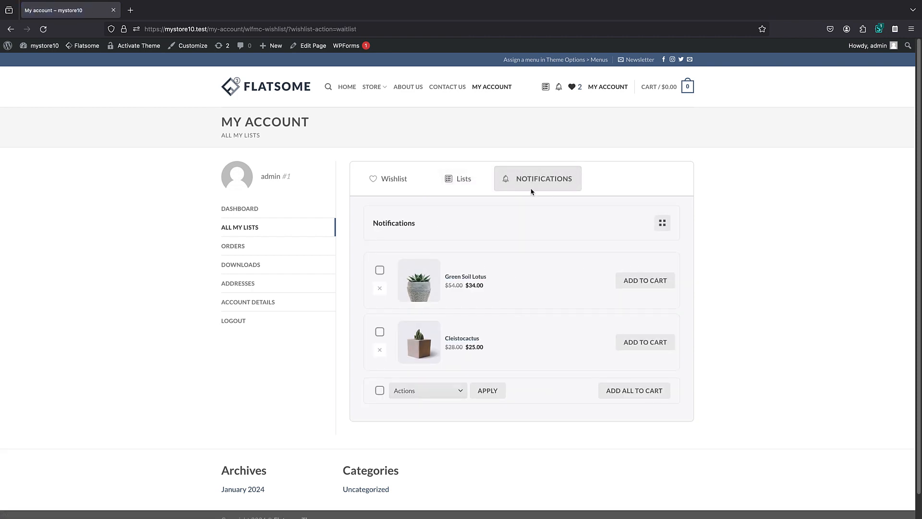
left_click(477, 186)
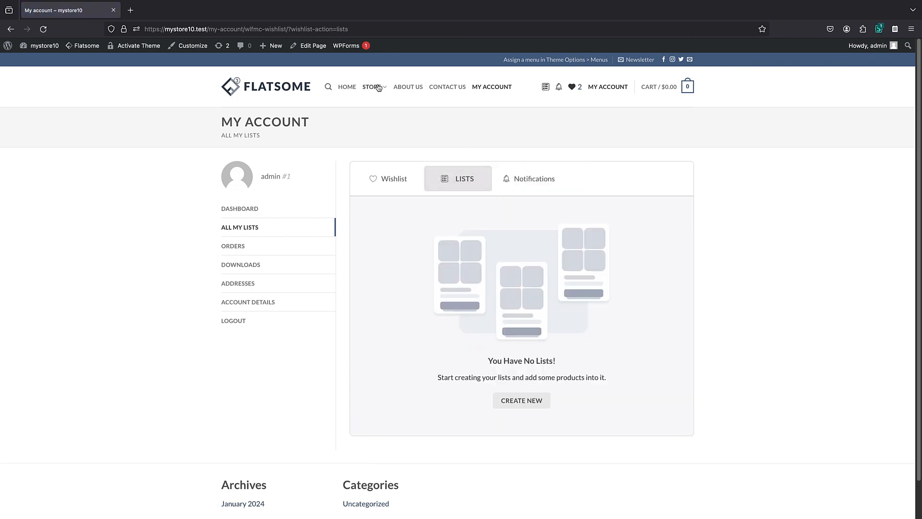
Step: Open the store's Plants category and look over the wishlist, list and notification icons on its products
mouse_move(379, 87)
left_click(382, 113)
scroll(432, 141, "down", 1)
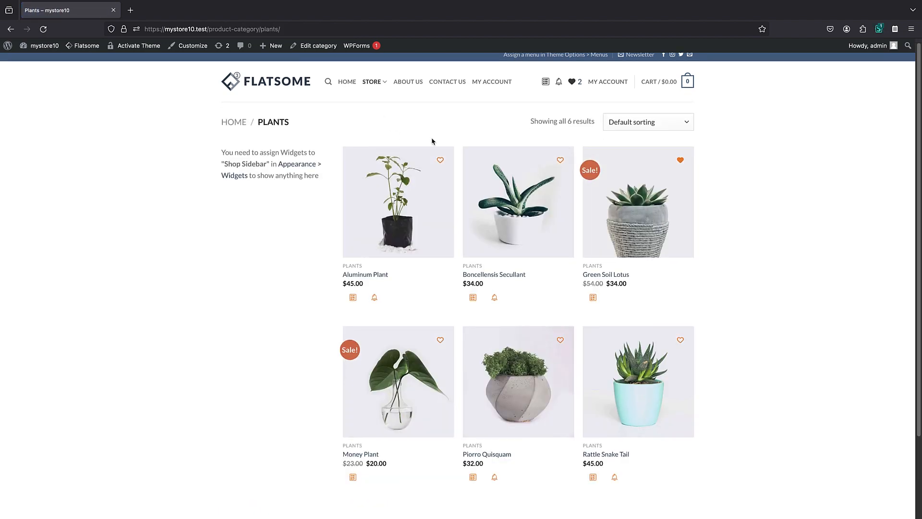
scroll(433, 141, "down", 2)
scroll(432, 141, "up", 3)
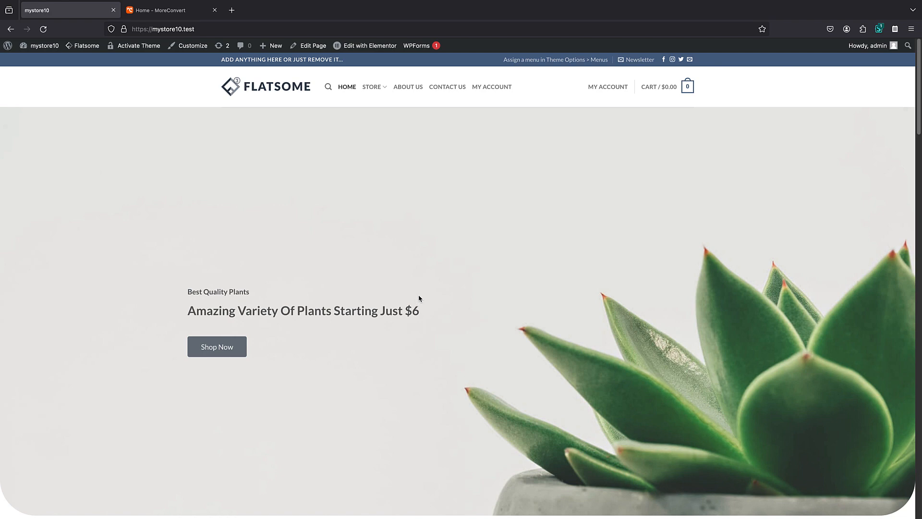
Step: Browse the store page's plants and open the Boncellensis Secullant product page
left_click(377, 87)
scroll(383, 167, "down", 3)
scroll(383, 167, "down", 2)
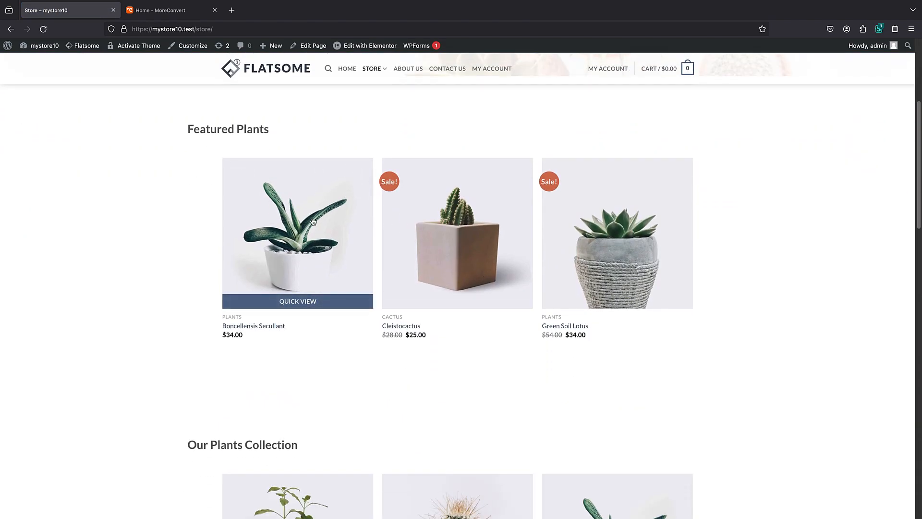
scroll(312, 221, "down", 2)
left_click(319, 190)
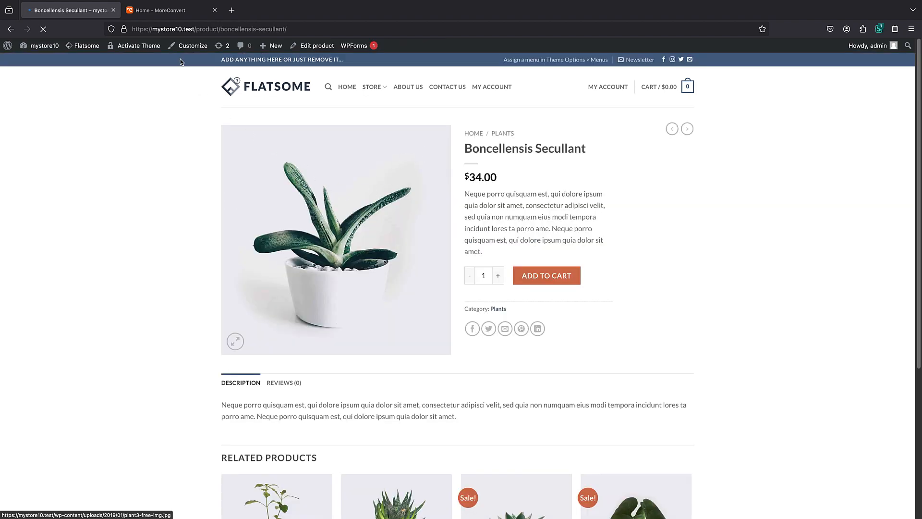
Step: Switch to the MoreConvert website and look over its home page features
left_click(158, 10)
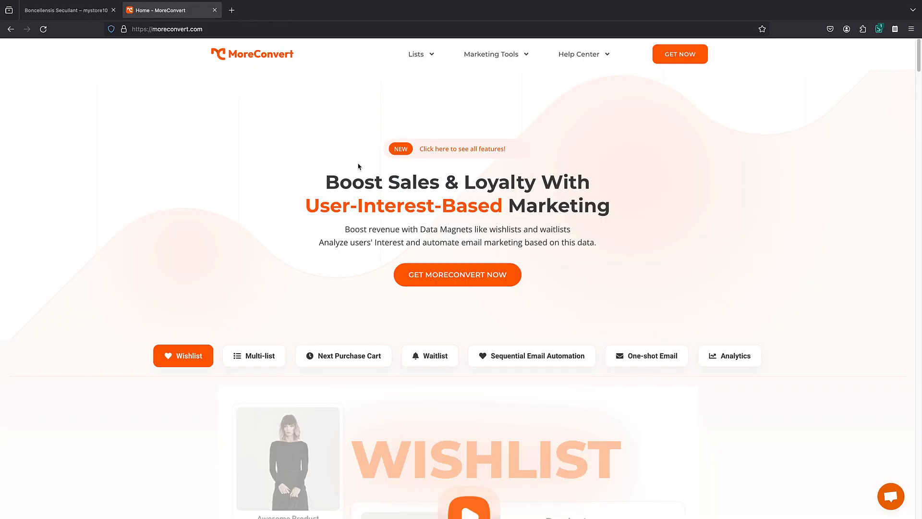
scroll(357, 163, "down", 3)
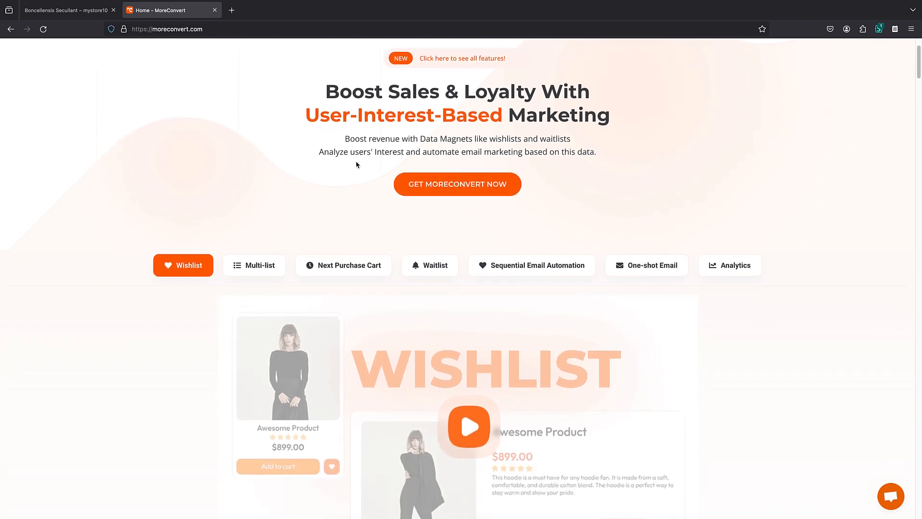
scroll(356, 166, "down", 1)
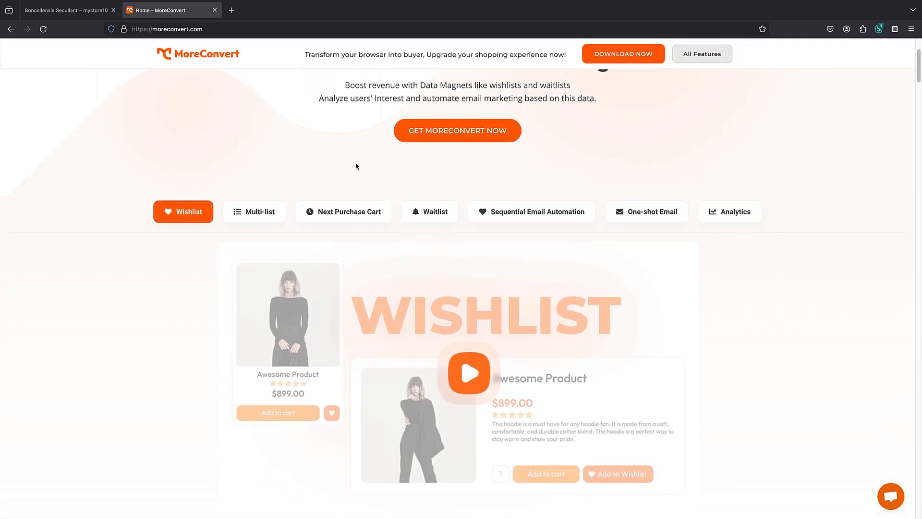
scroll(355, 166, "up", 3)
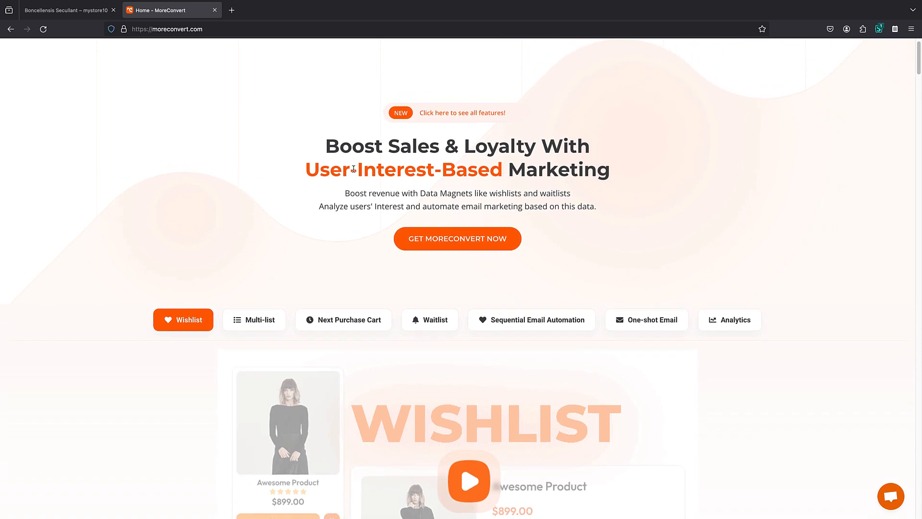
scroll(353, 169, "up", 1)
scroll(354, 169, "up", 1)
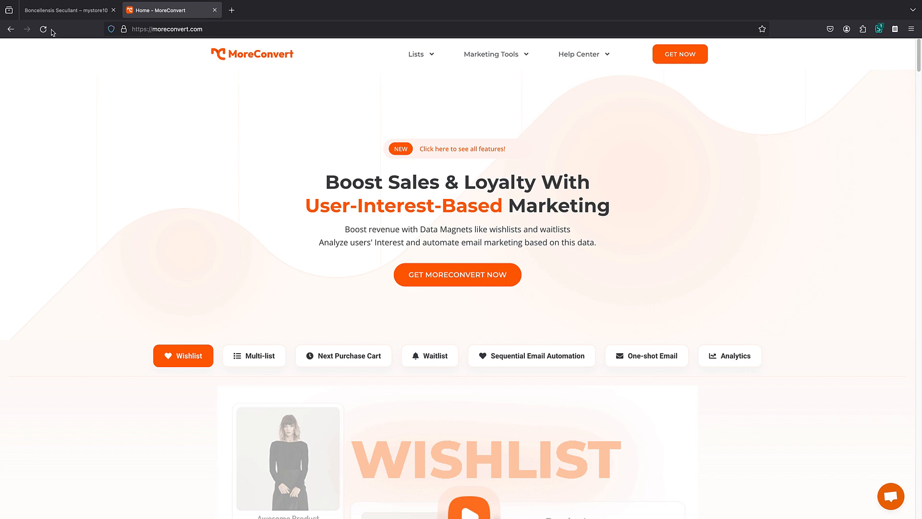
Step: Return to the store site and open the installed plugins list in the WordPress admin
key("ctrl+shift+Tab")
mouse_move(7, 47)
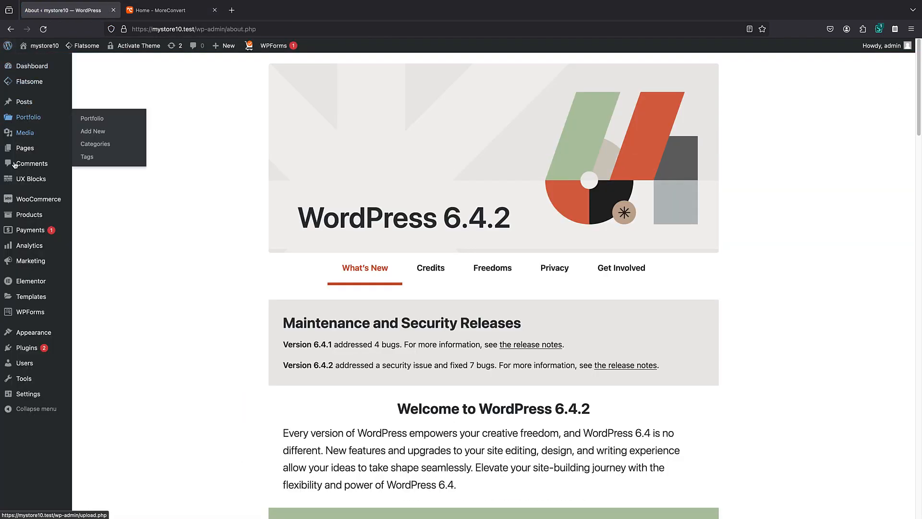
mouse_move(34, 355)
left_click(97, 350)
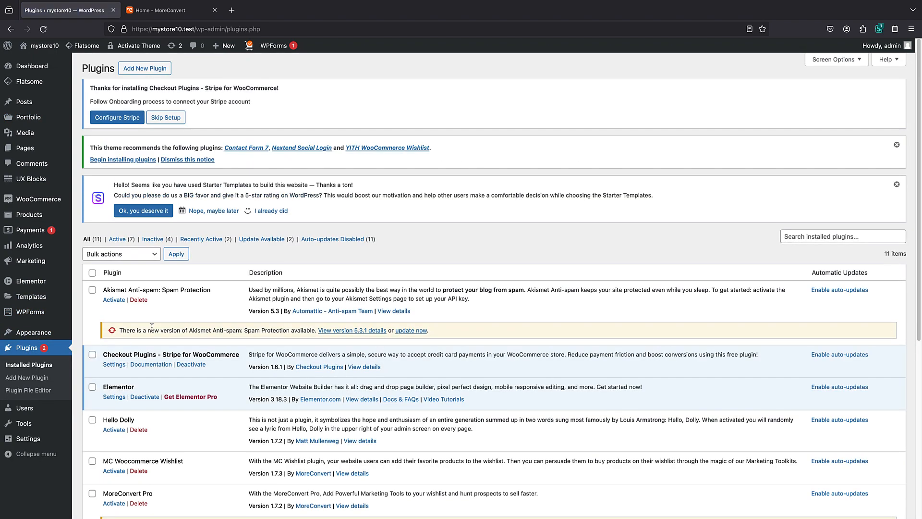
scroll(174, 300, "down", 2)
scroll(174, 300, "down", 3)
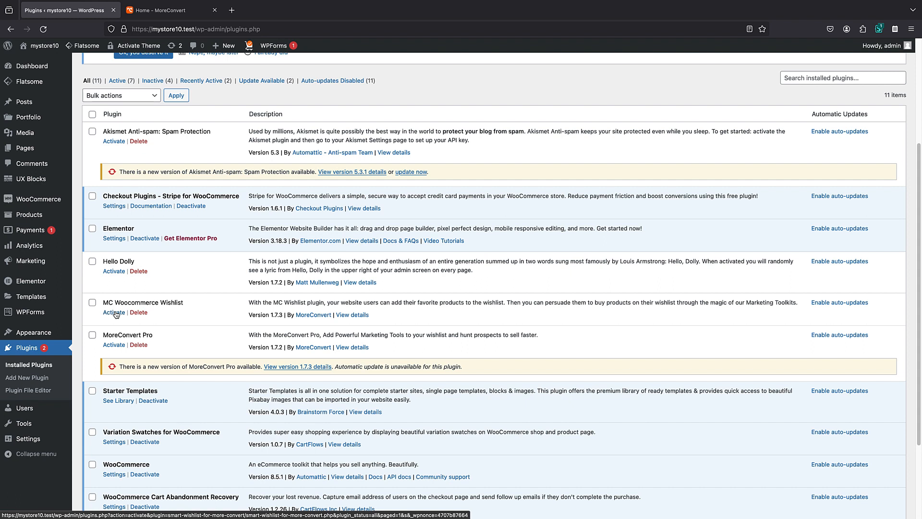
Step: Activate the MC Woocommerce Wishlist and MoreConvert Pro plugins together with the Activate bulk action
left_click(92, 302)
left_click(92, 334)
left_click(124, 95)
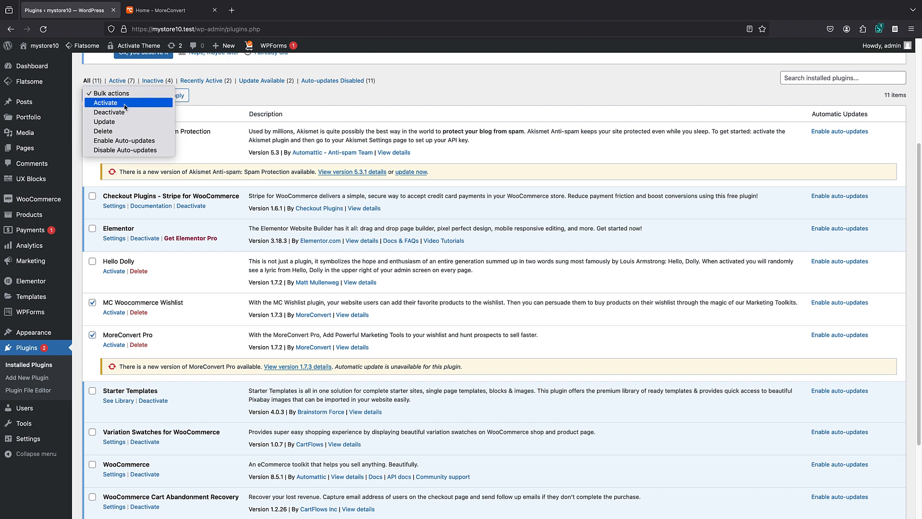
left_click(115, 102)
left_click(176, 95)
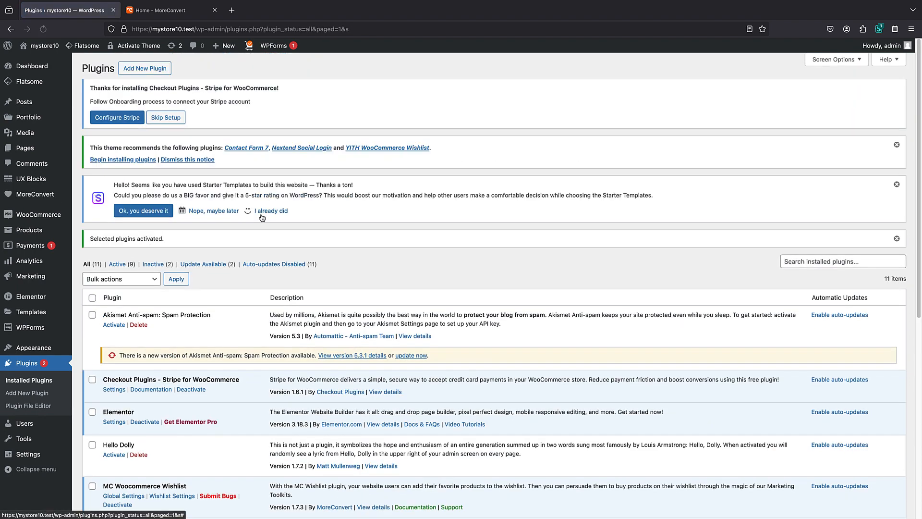
Step: Open the MoreConvert setup wizard and decline it with the not-ready-now option
scroll(255, 217, "down", 3)
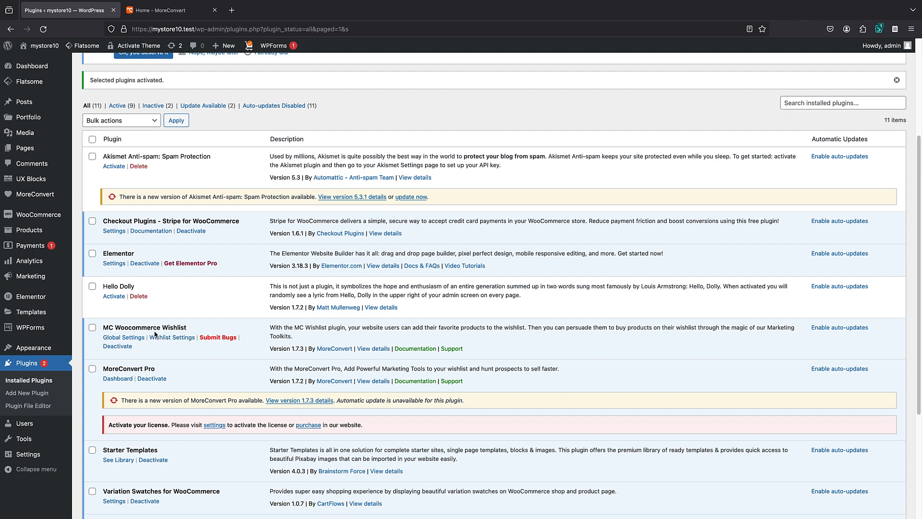
scroll(151, 302, "down", 2)
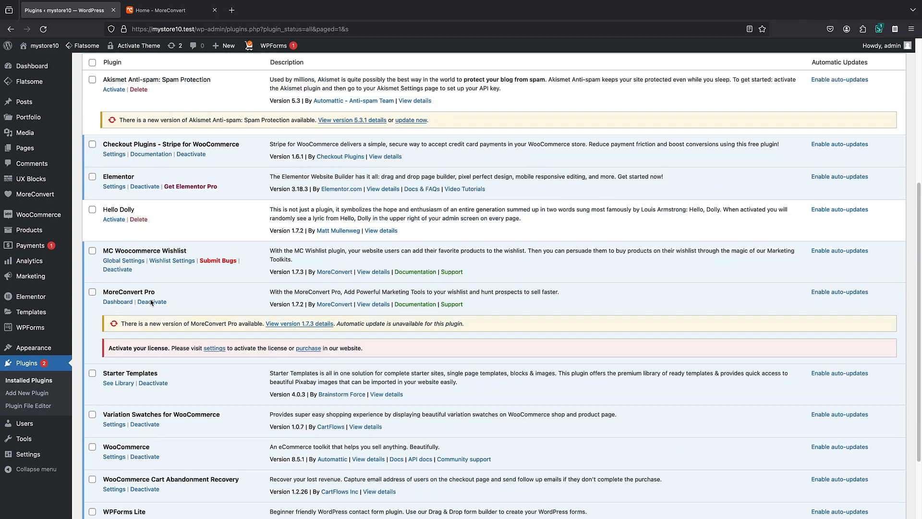
left_click(152, 300)
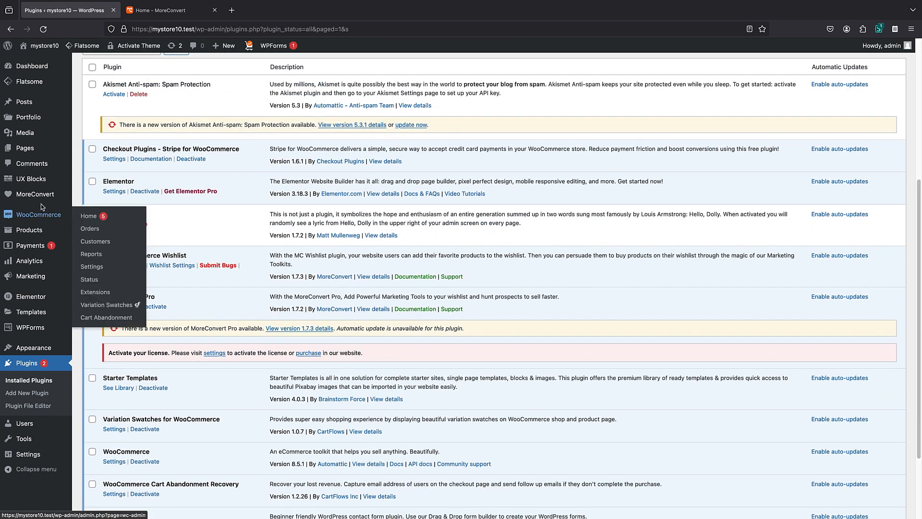
left_click(38, 197)
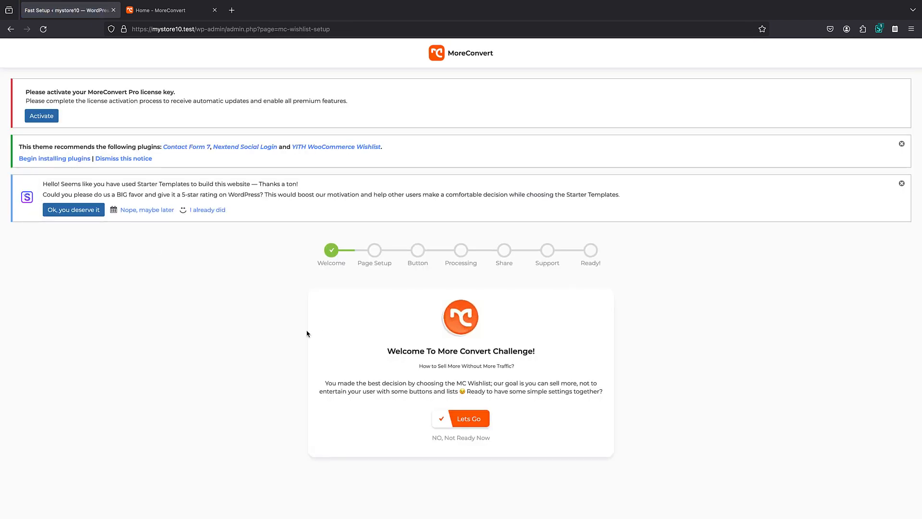
left_click(444, 438)
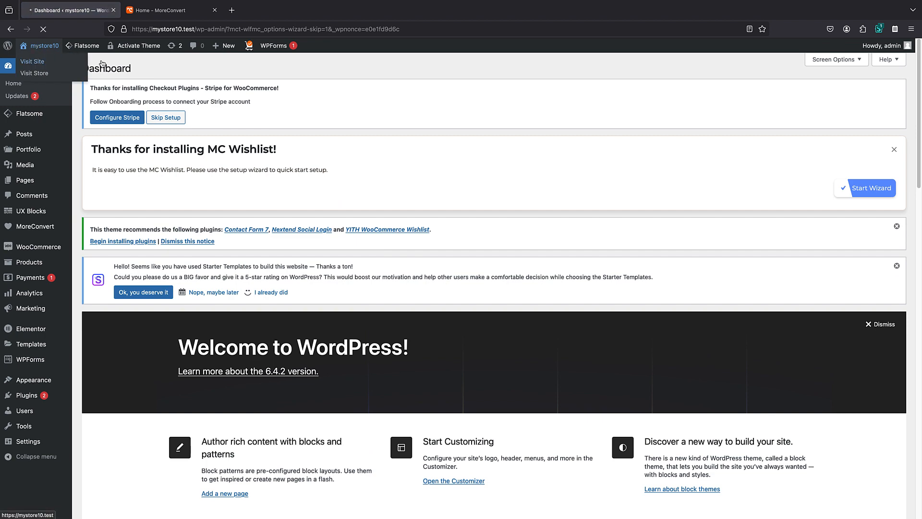
Step: Visit the storefront home page and open the Cleistocactus product from Featured Plants
left_click(39, 46)
scroll(419, 232, "down", 5)
scroll(416, 231, "down", 10)
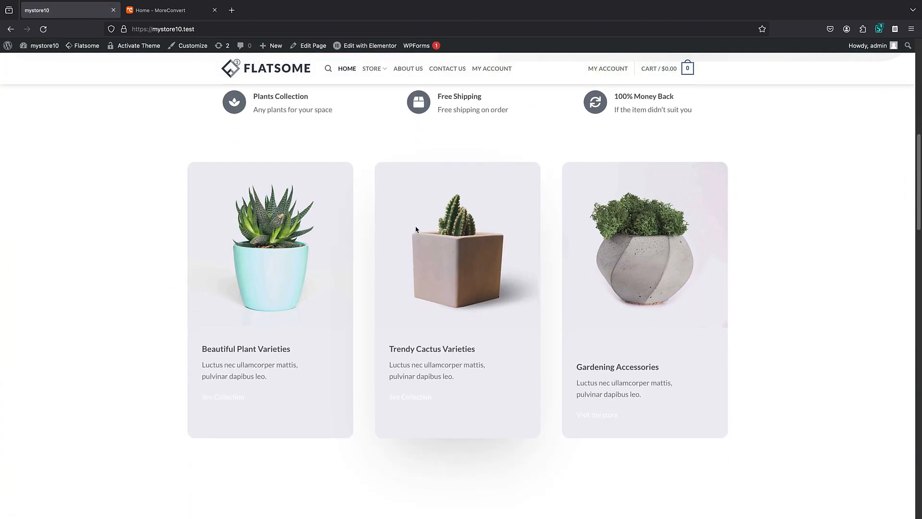
scroll(416, 229, "down", 1)
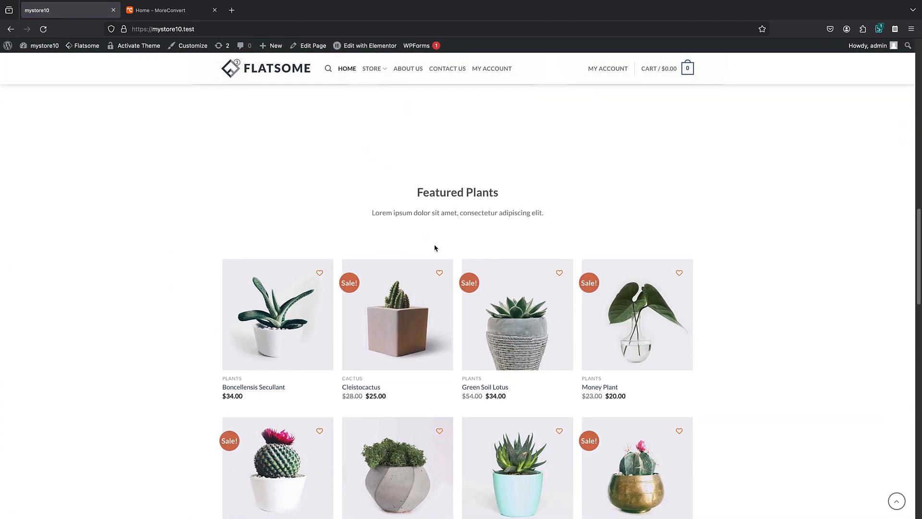
left_click(438, 279)
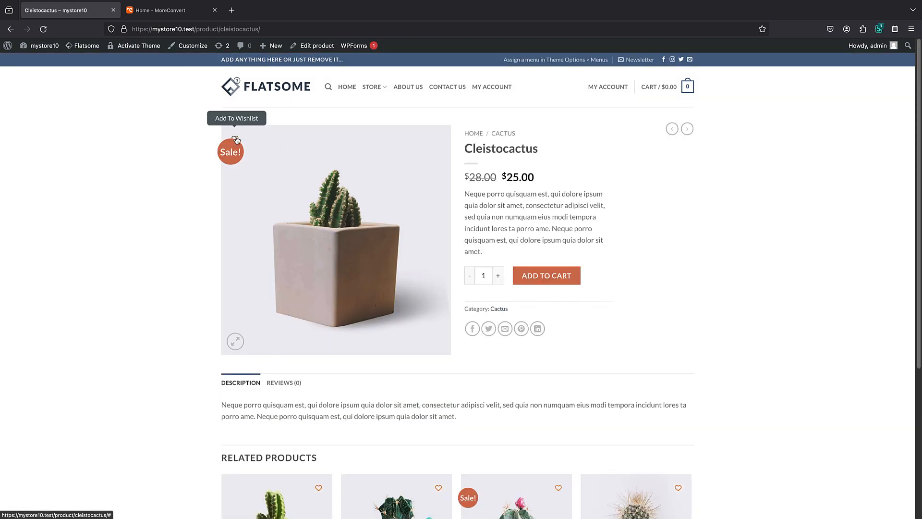
Step: Add Cleistocactus to the wishlist, view the wishlist page and return to the product page
left_click(235, 140)
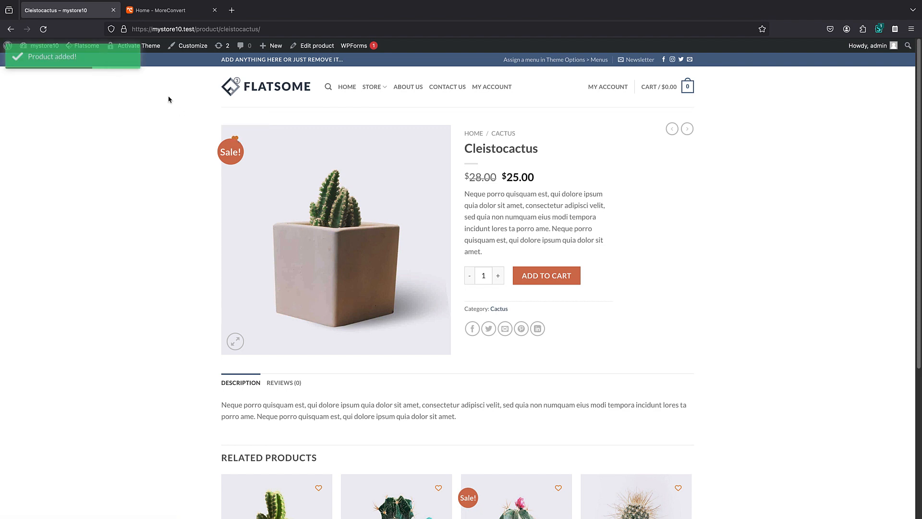
left_click(234, 138)
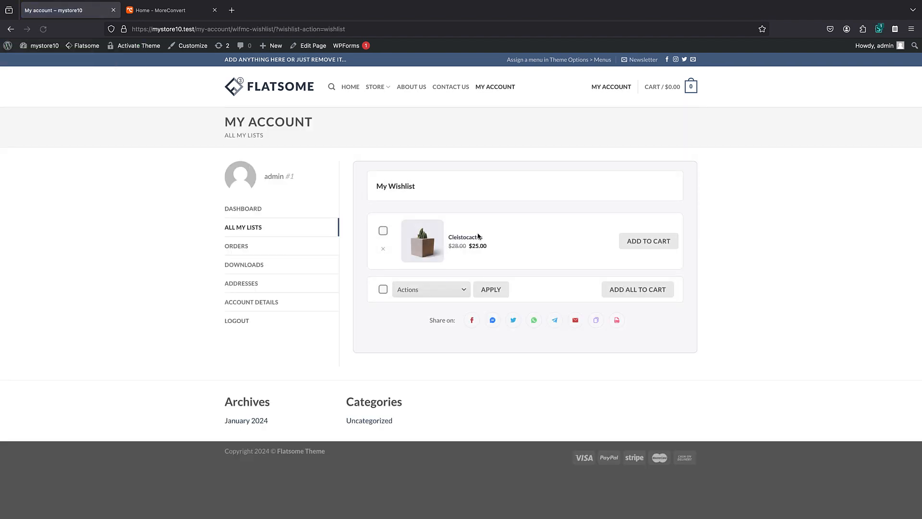
left_click(428, 250)
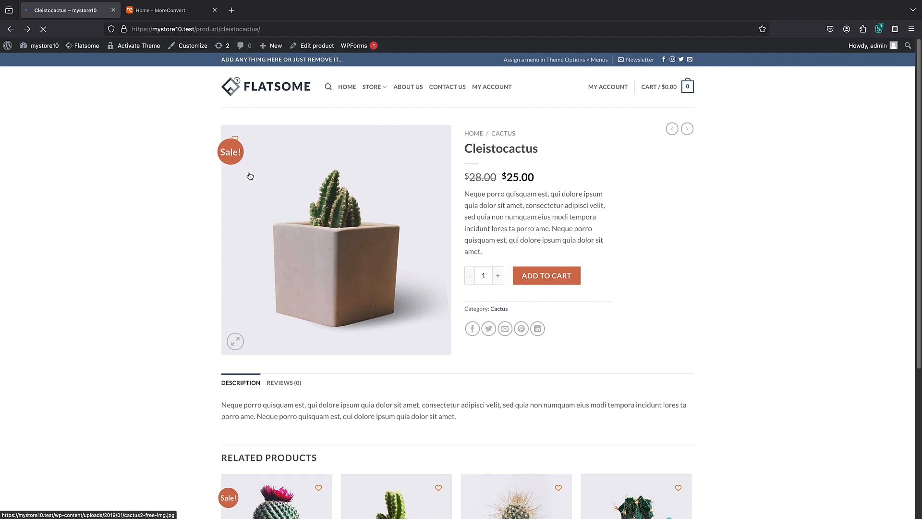
Step: Open the MoreConvert Wishlist settings in the WordPress admin and show the Wishlist Button options
left_click(7, 47)
mouse_move(33, 187)
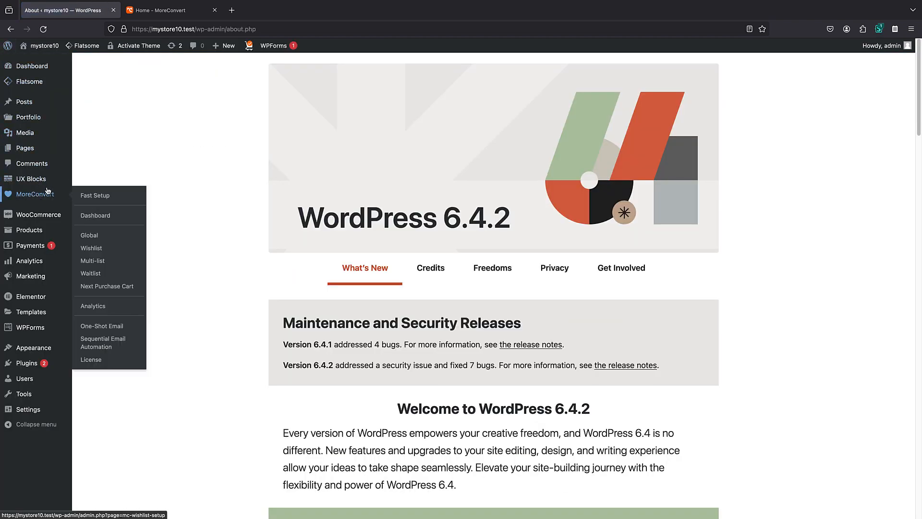
left_click(106, 250)
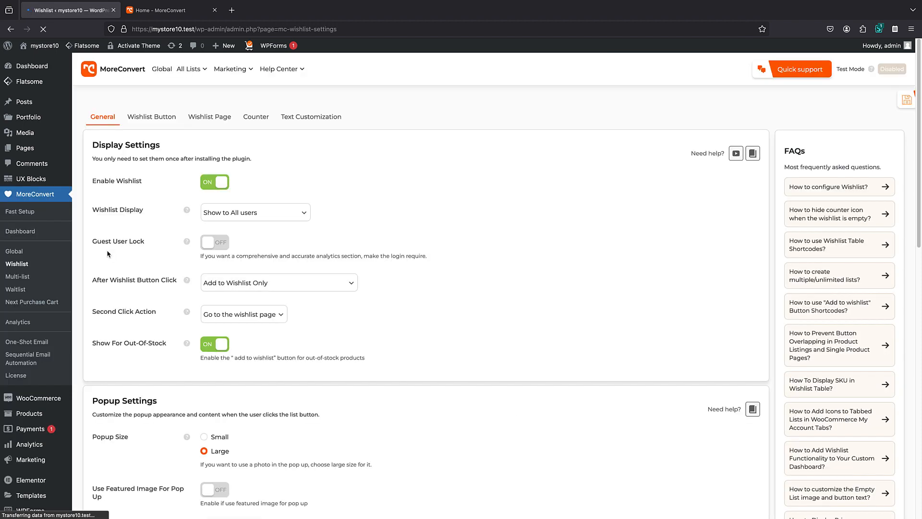
scroll(233, 316, "down", 3)
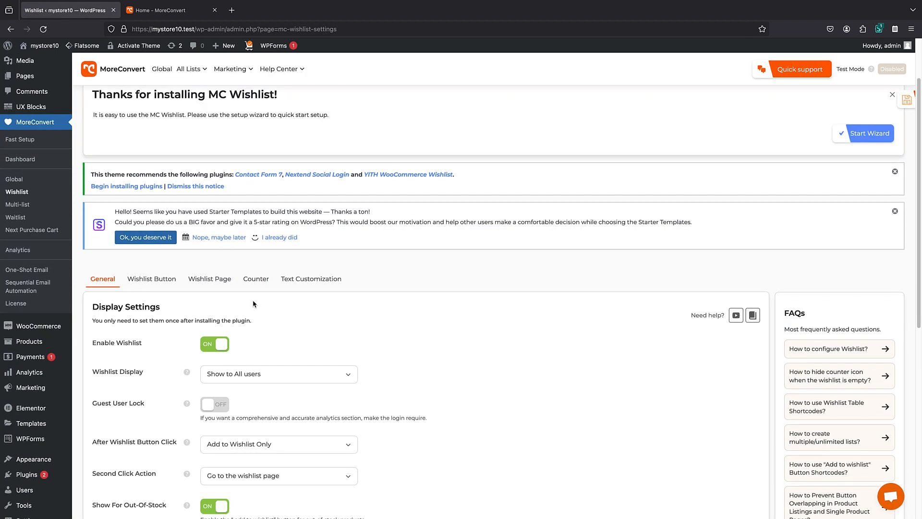
scroll(263, 306, "down", 1)
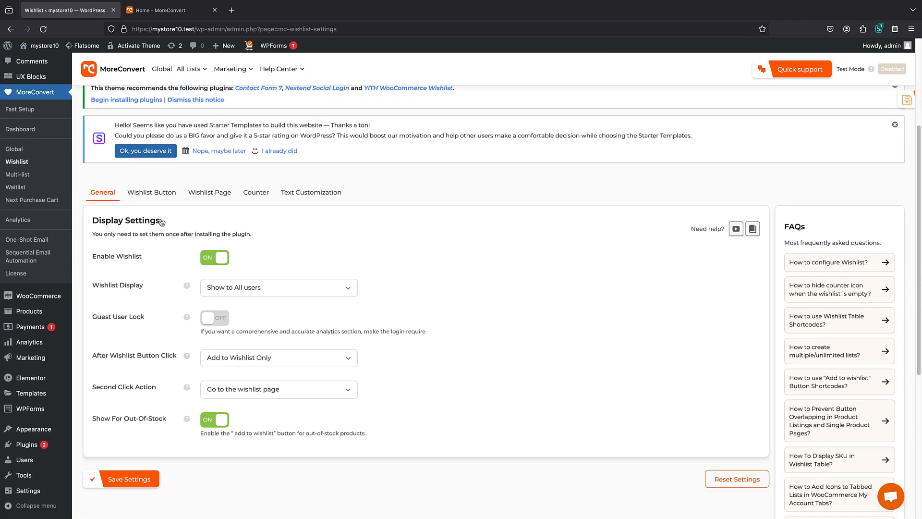
left_click(149, 188)
scroll(200, 193, "down", 2)
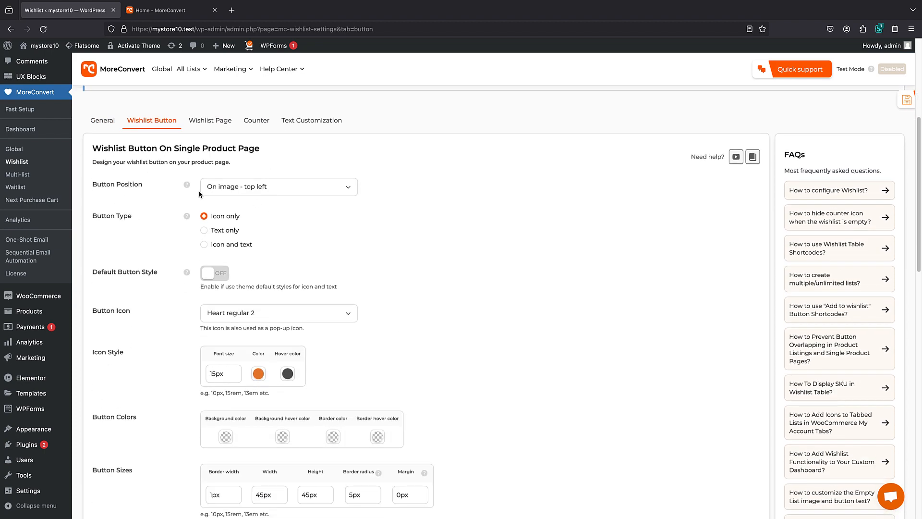
Step: Set the wishlist button position on single product pages to "On image - top right" and save the settings
left_click(245, 192)
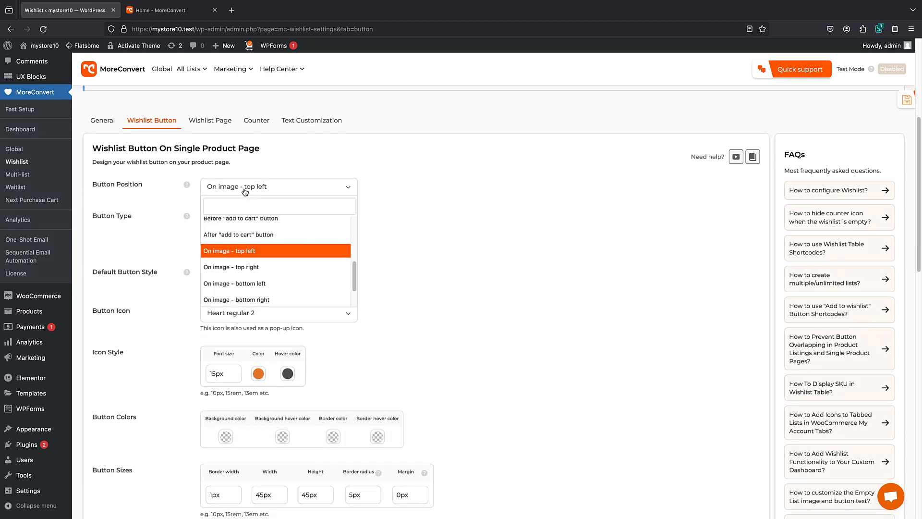
left_click(255, 269)
scroll(194, 353, "down", 10)
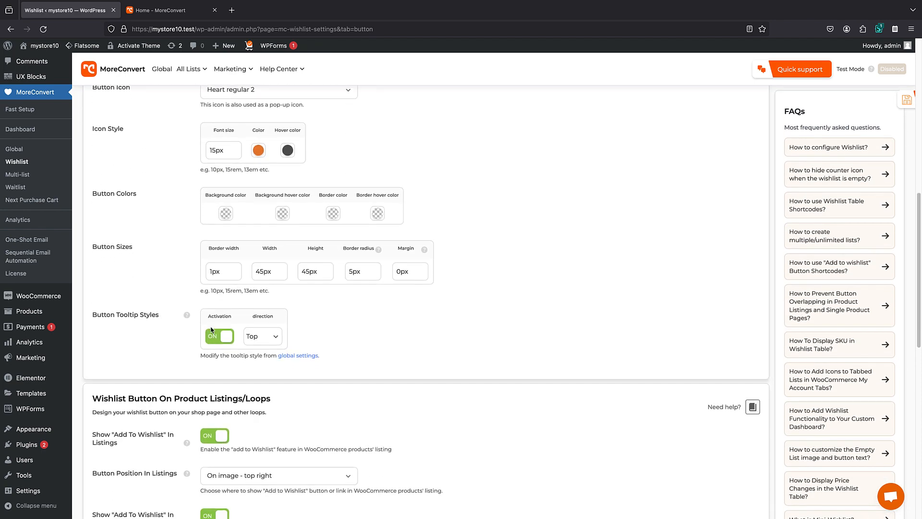
scroll(193, 353, "down", 10)
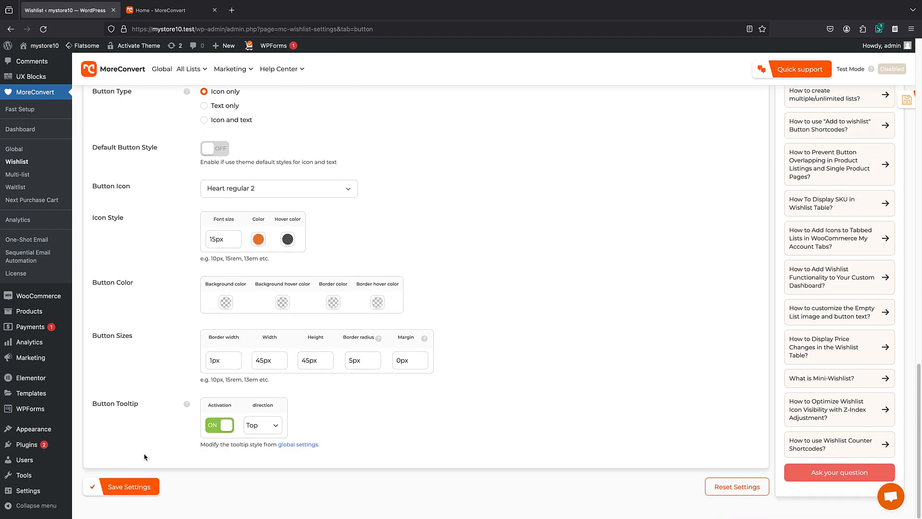
left_click(130, 486)
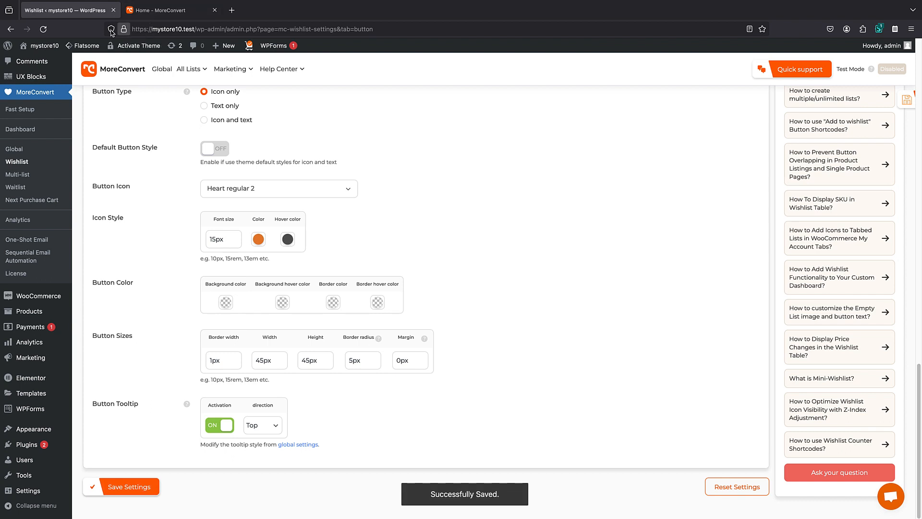
Step: Close the MoreConvert website tab and open the storefront's Plants category in a new tab
right_click(45, 48)
left_click(72, 54)
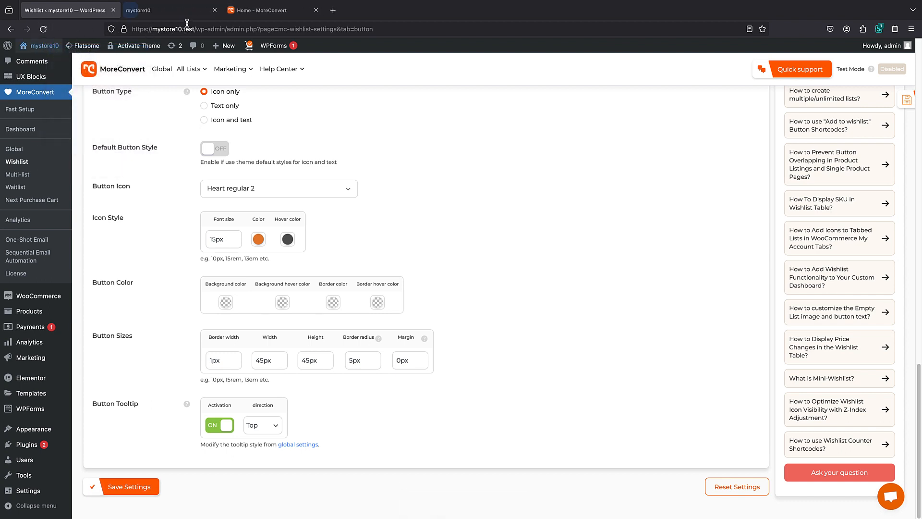
left_click(316, 11)
left_click(156, 15)
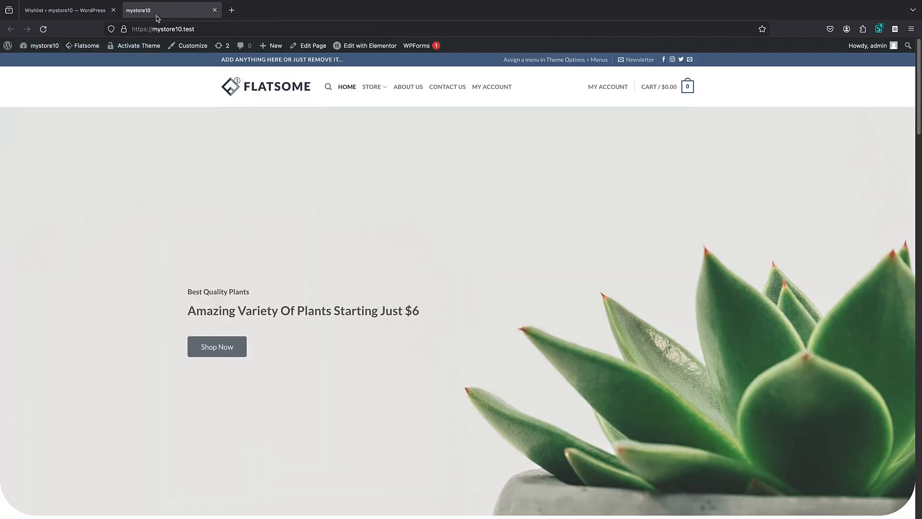
mouse_move(380, 92)
left_click(388, 120)
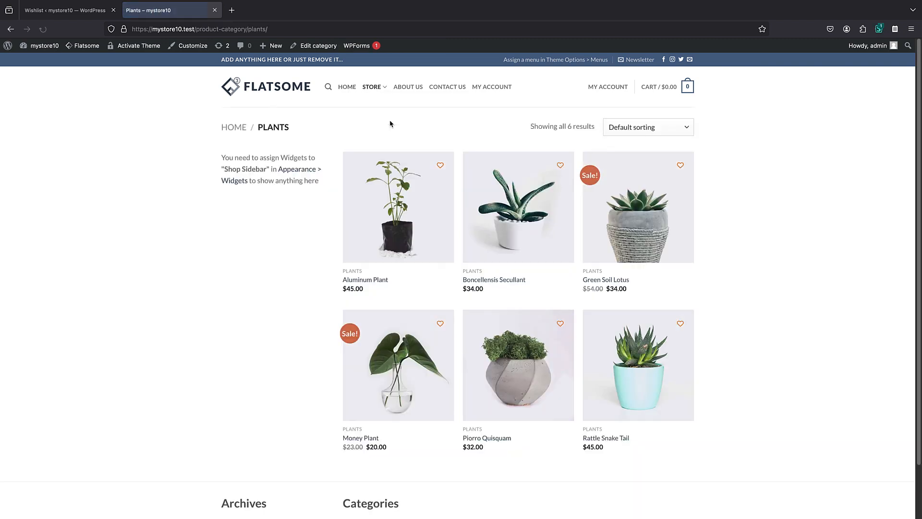
Step: Check the wishlist button placement on the Aluminum Plant, Boncellensis Secullant and Green Soil Lotus product pages
left_click(405, 177)
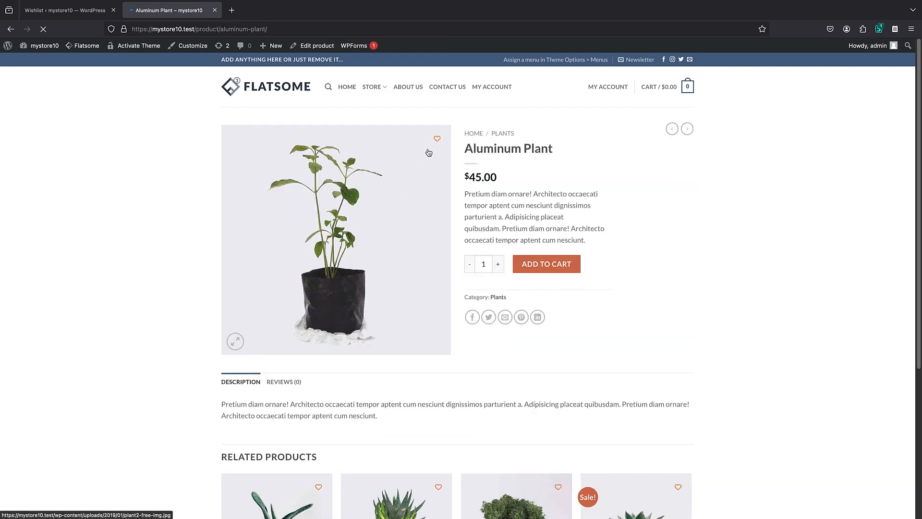
left_click(10, 30)
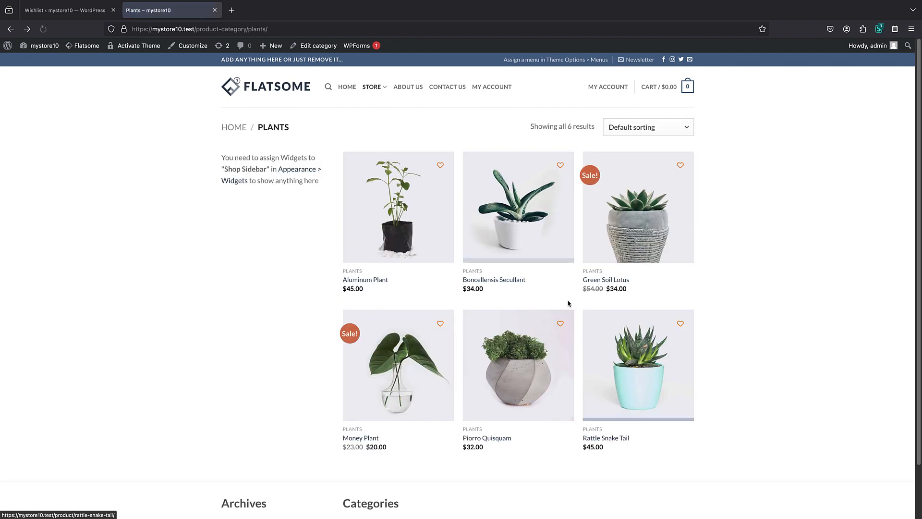
left_click(563, 231)
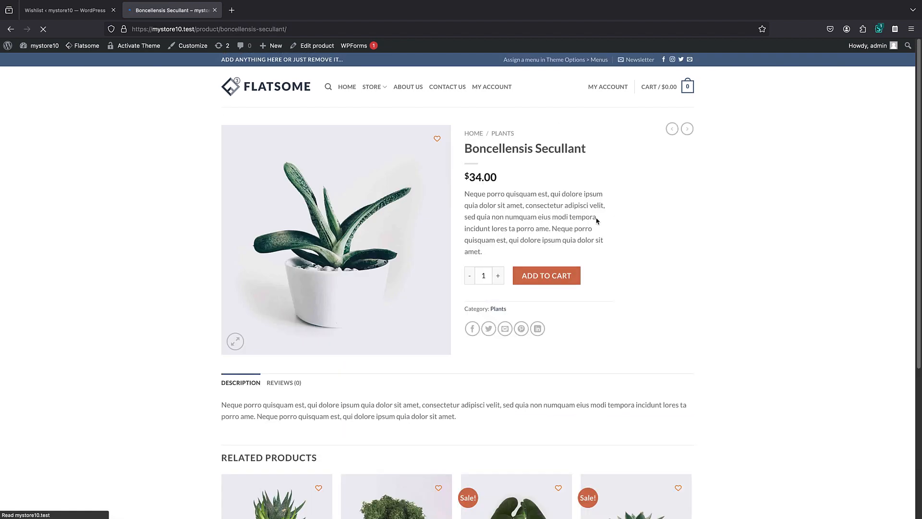
left_click(10, 29)
left_click(633, 238)
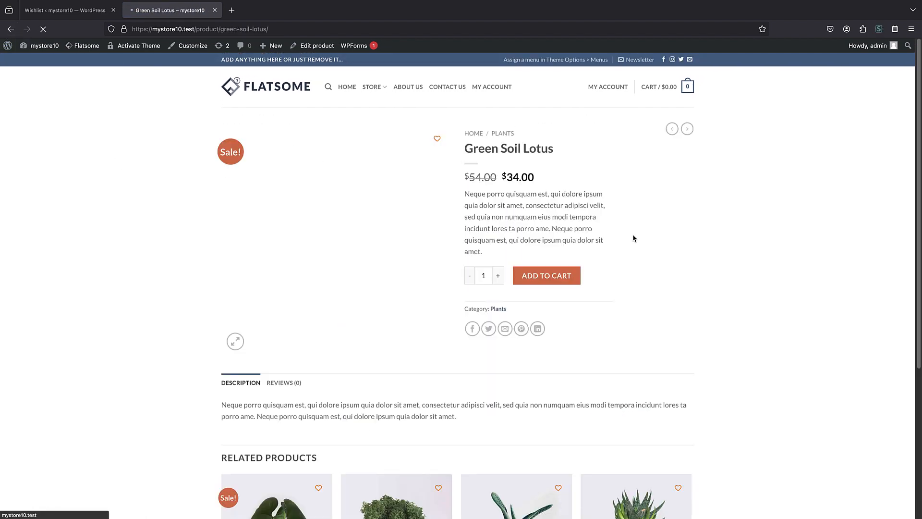
left_click(12, 30)
Step: Set the single product page wishlist button position to After "add to cart" form and save the settings
left_click(56, 16)
scroll(315, 168, "up", 7)
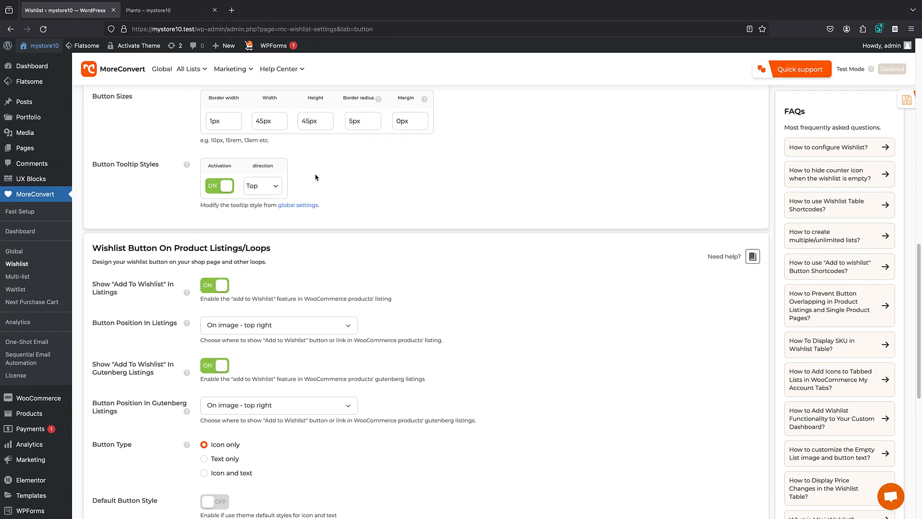
scroll(316, 178, "up", 10)
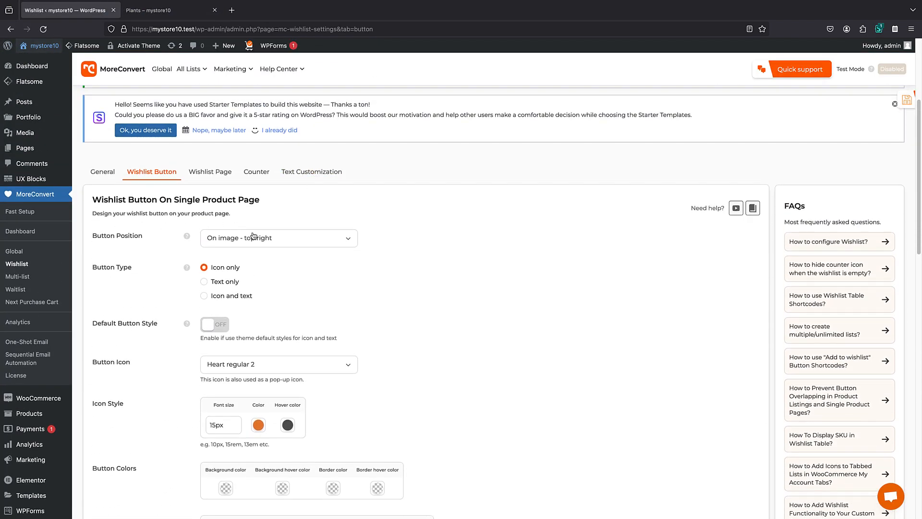
left_click(264, 240)
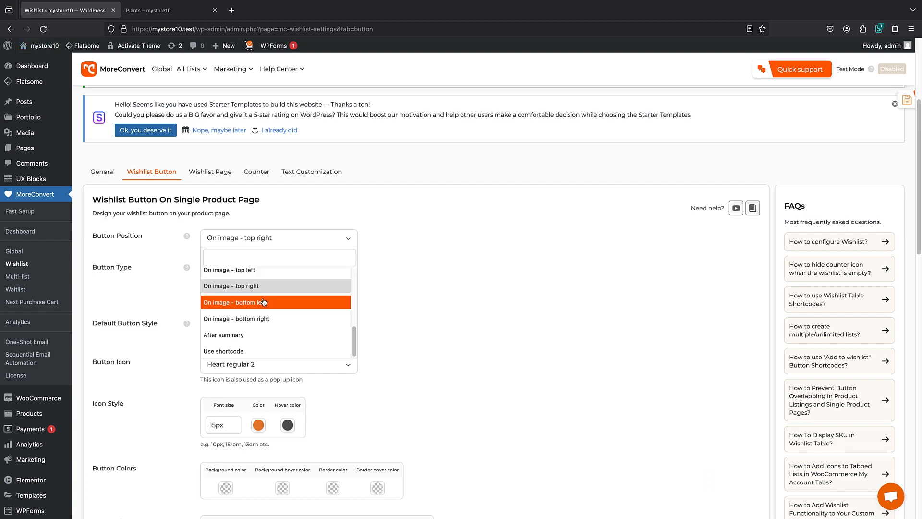
scroll(271, 309, "up", 3)
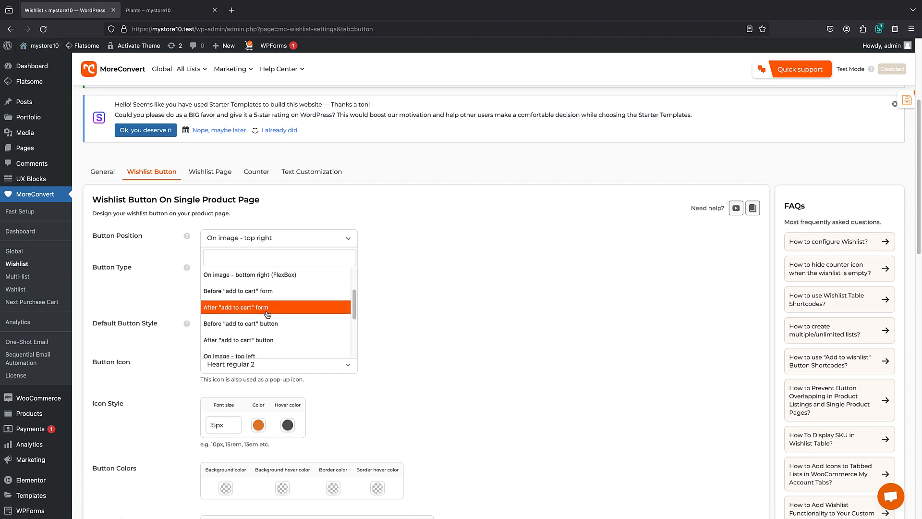
left_click(232, 307)
scroll(232, 307, "down", 10)
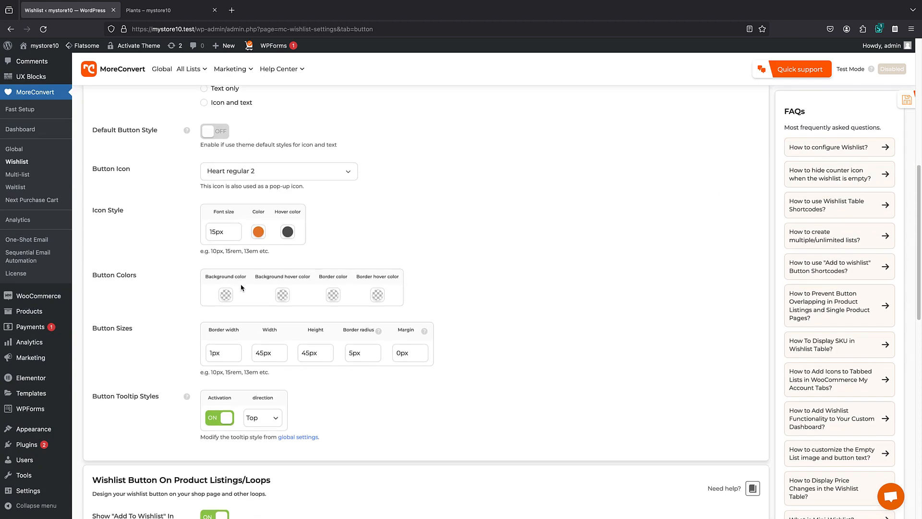
scroll(182, 391, "up", 8)
scroll(182, 397, "down", 13)
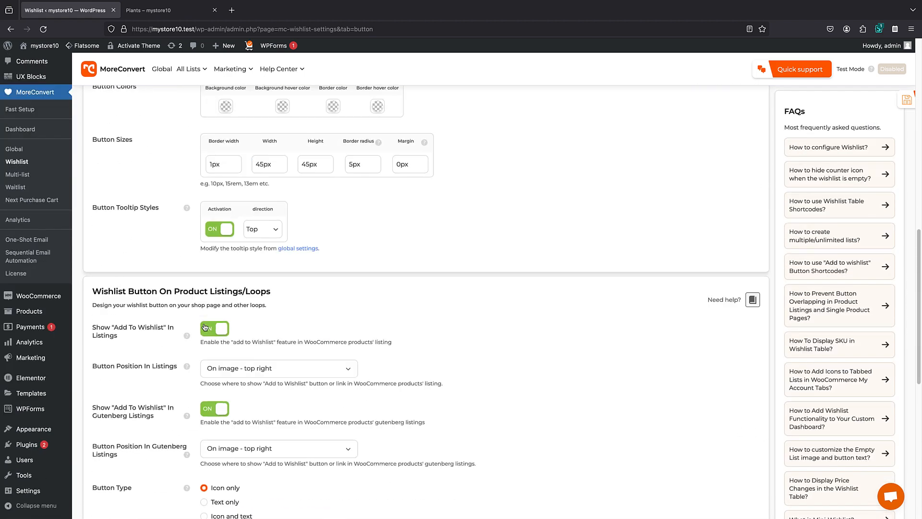
left_click(126, 486)
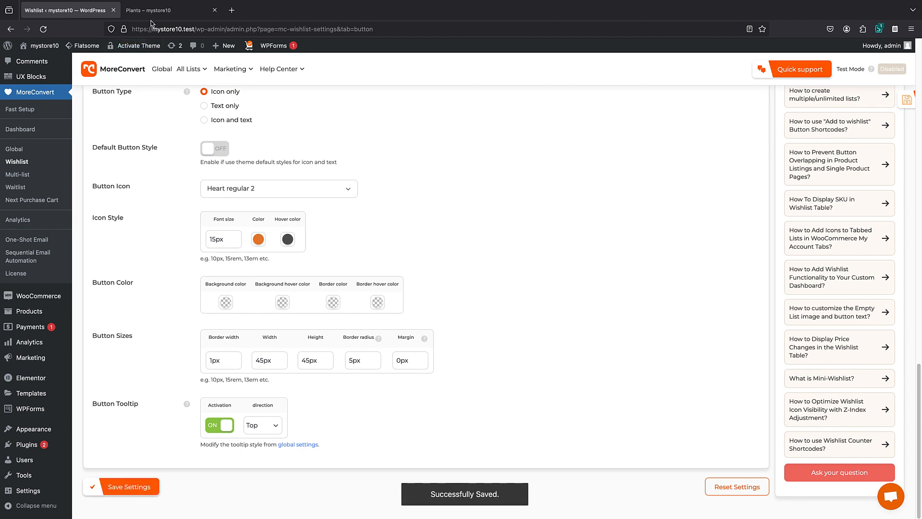
Step: Check the wishlist button placement on the Aluminum Plant product page and return to the single product button settings
key("ctrl+Tab")
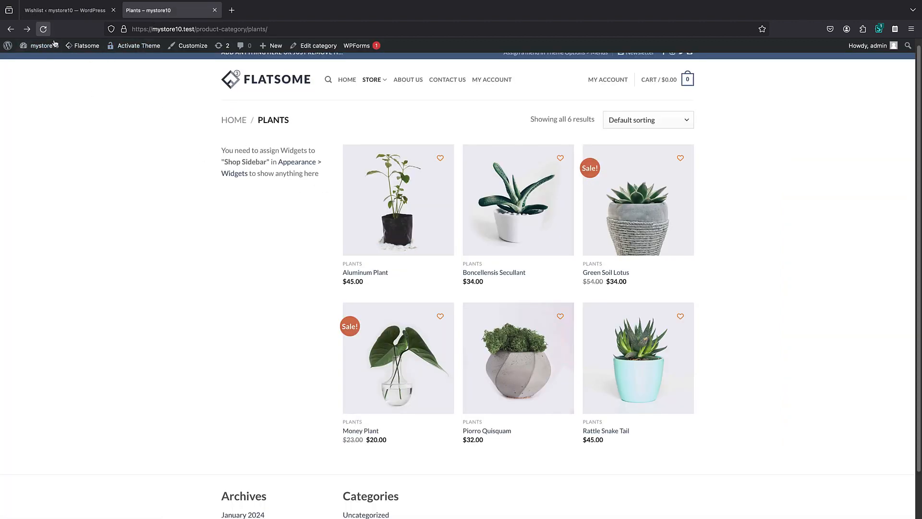
left_click(393, 232)
scroll(461, 240, "down", 1)
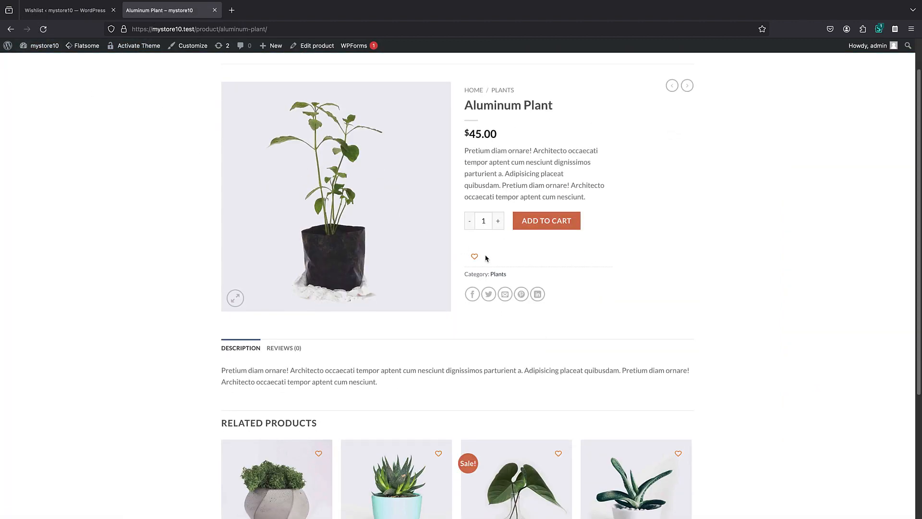
left_click(84, 11)
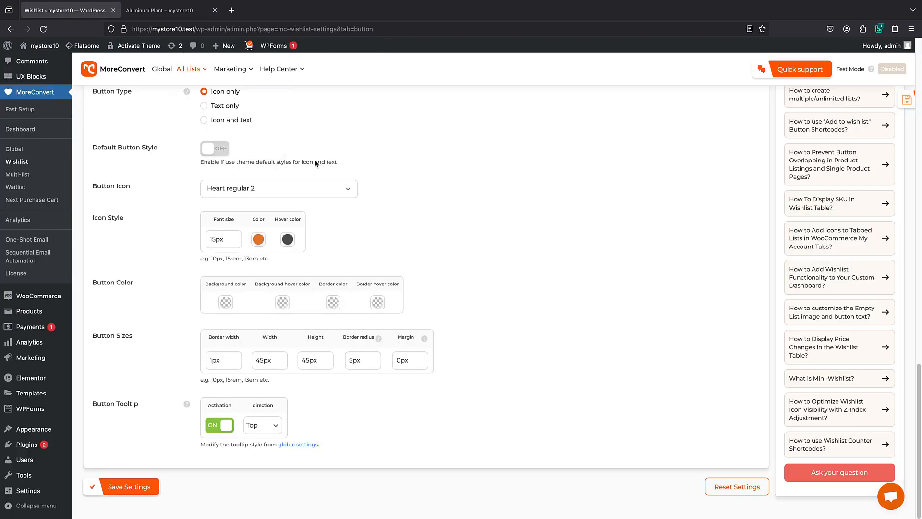
scroll(316, 164, "up", 6)
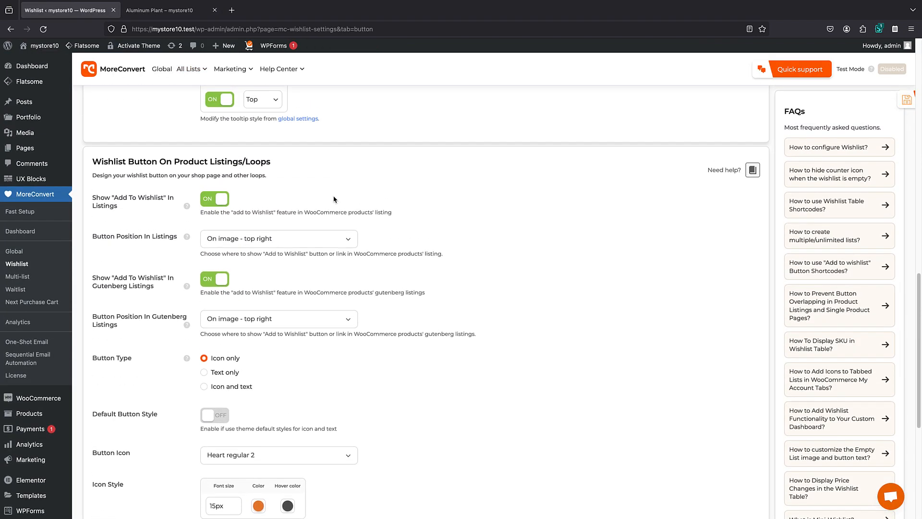
scroll(333, 199, "up", 7)
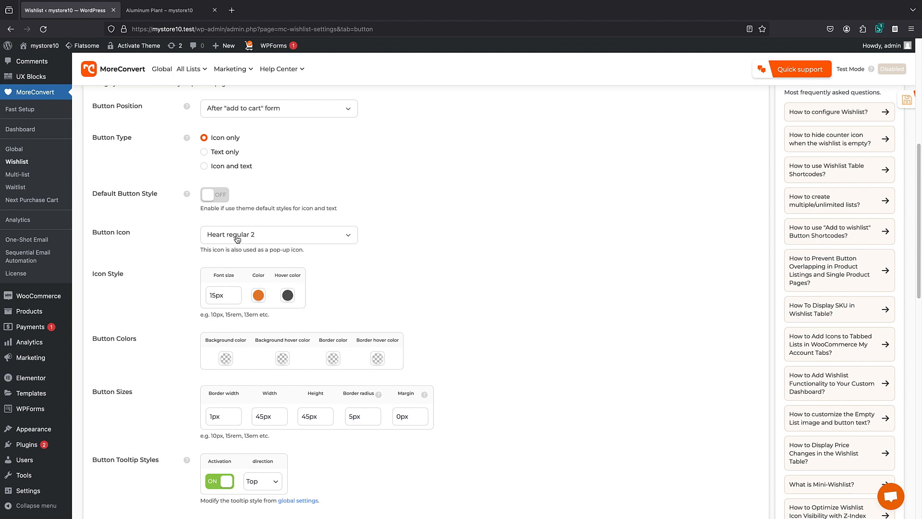
Step: Try the Custom icon option as the single product wishlist button's icon and enter its custom SVG code field
left_click(236, 239)
scroll(243, 295, "down", 4)
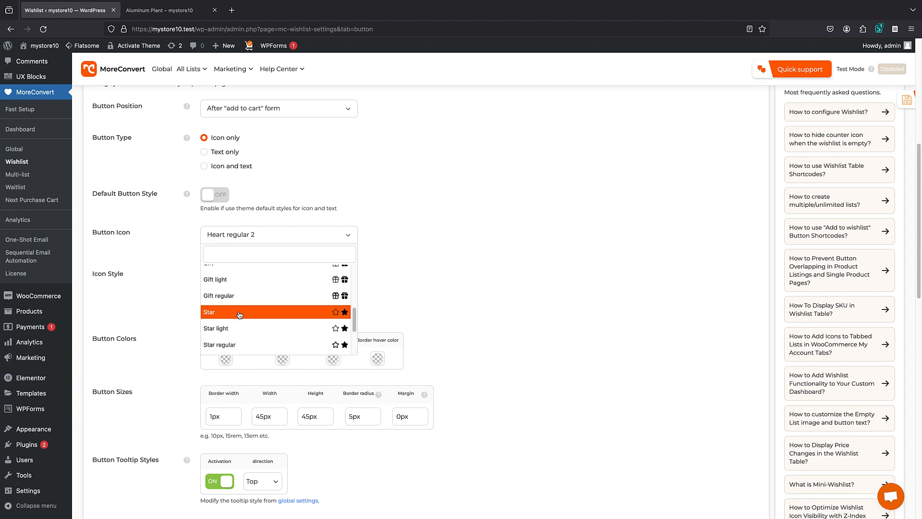
scroll(250, 326, "down", 2)
left_click(245, 342)
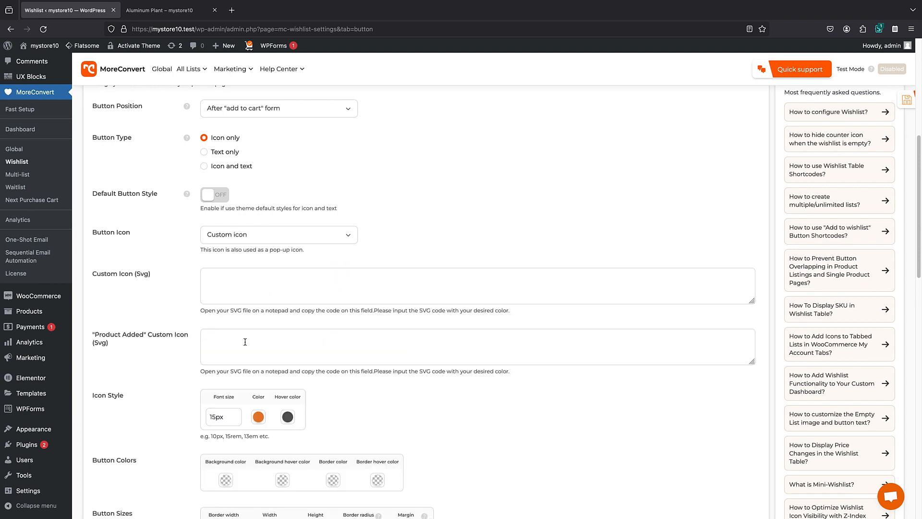
left_click(247, 297)
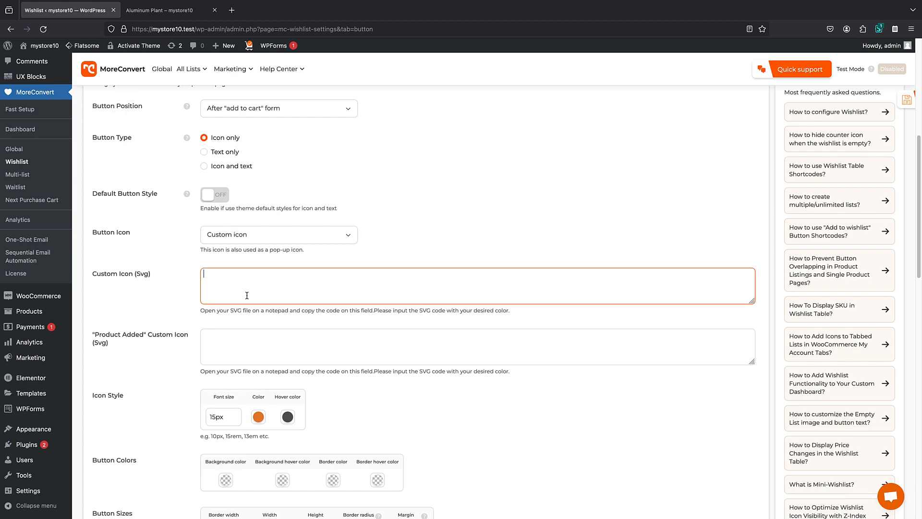
Step: Set the single product wishlist button's icon to Star regular
left_click(243, 332)
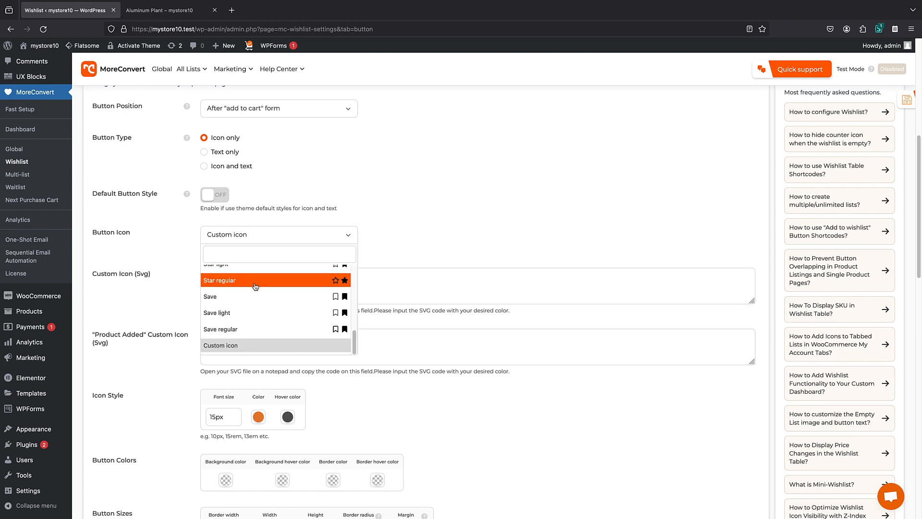
left_click(256, 279)
scroll(257, 267, "down", 1)
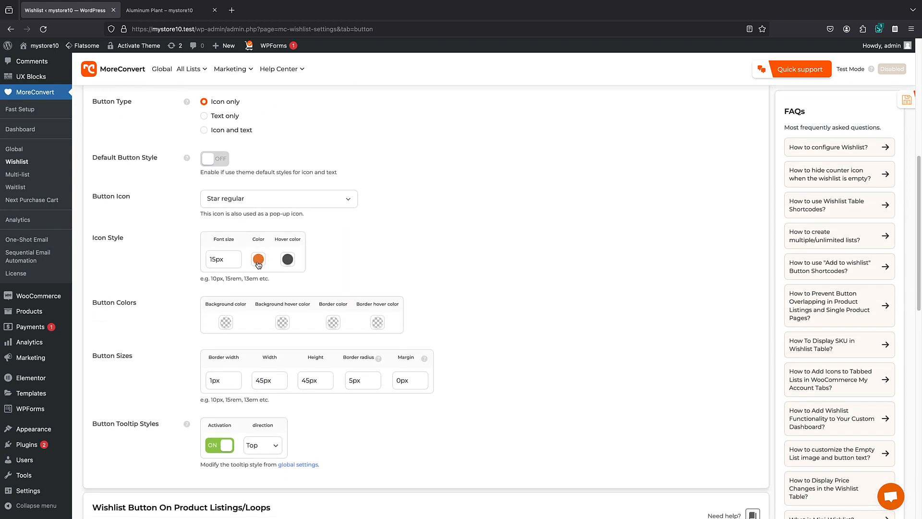
scroll(259, 263, "down", 1)
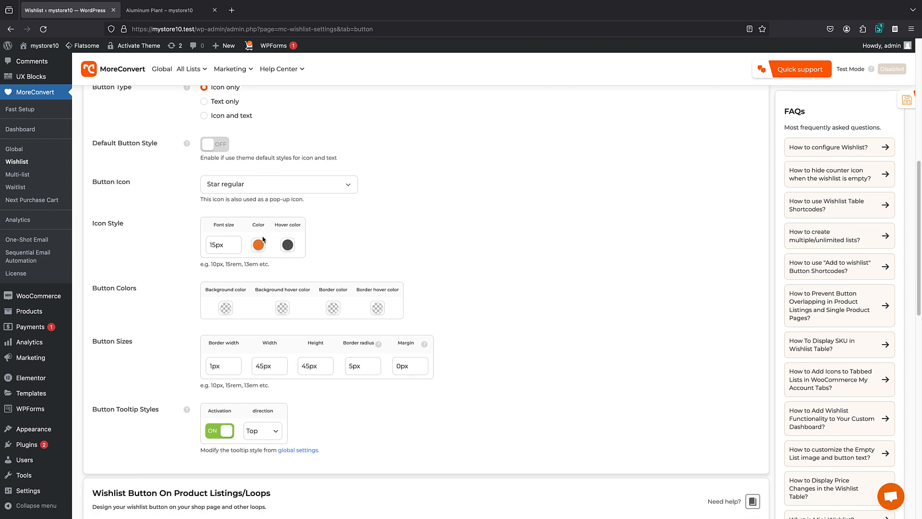
scroll(260, 238, "up", 2)
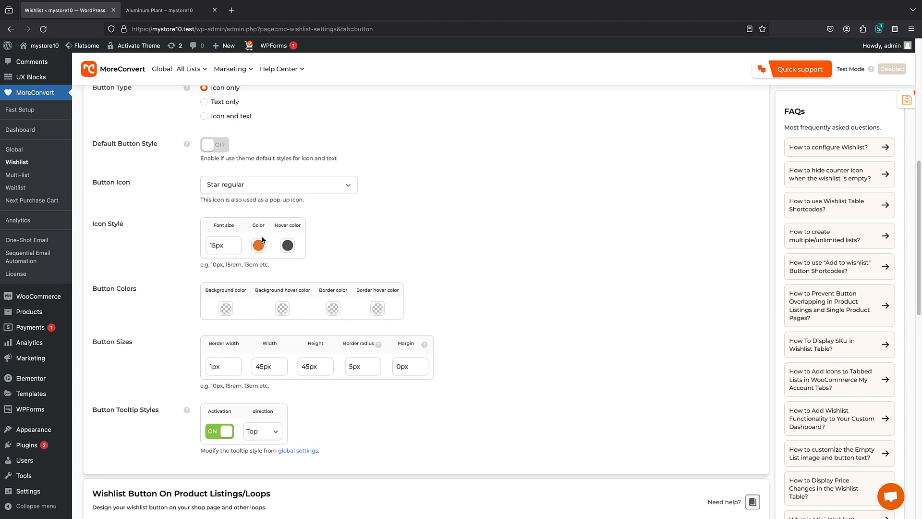
Step: Set the single product wishlist button's type to Icon and text and save the settings
left_click(205, 182)
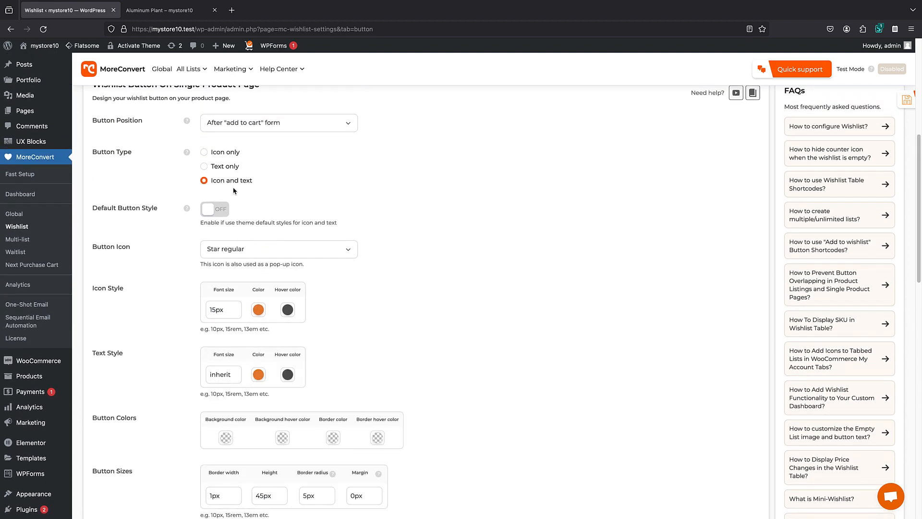
scroll(252, 185, "down", 10)
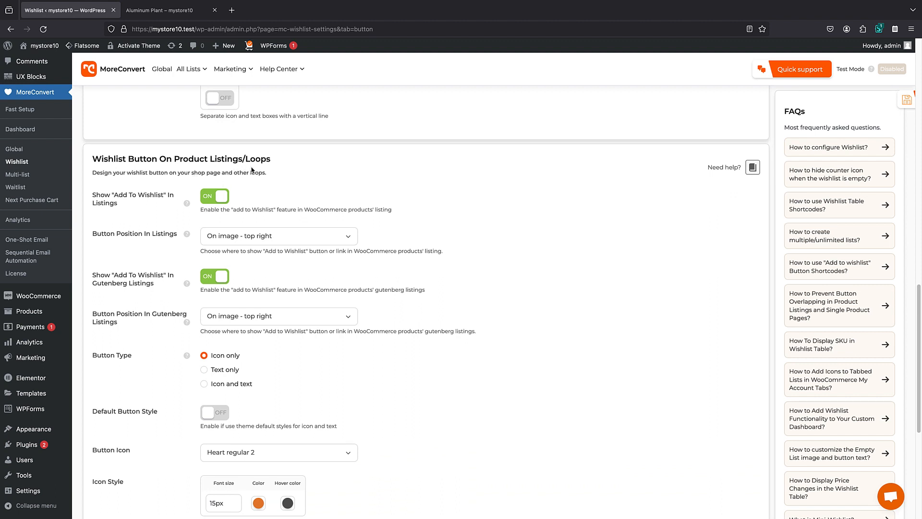
scroll(257, 183, "down", 1)
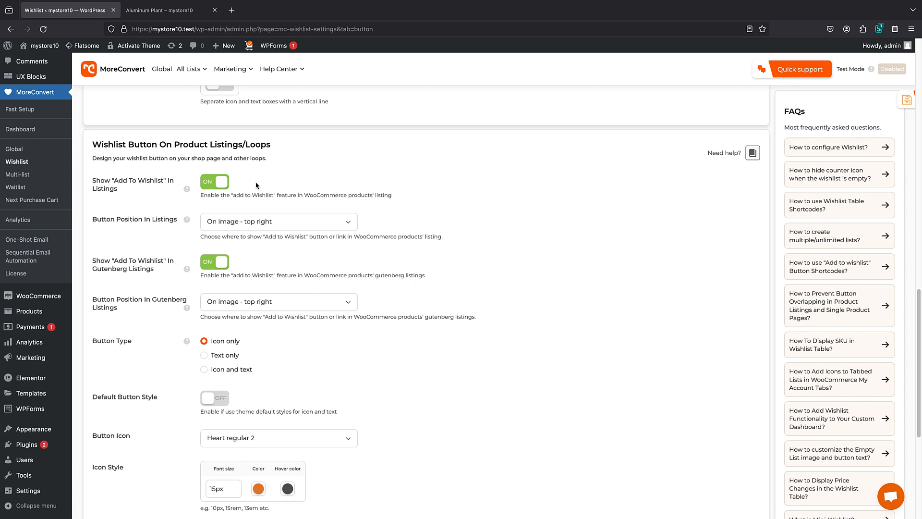
scroll(253, 211, "down", 3)
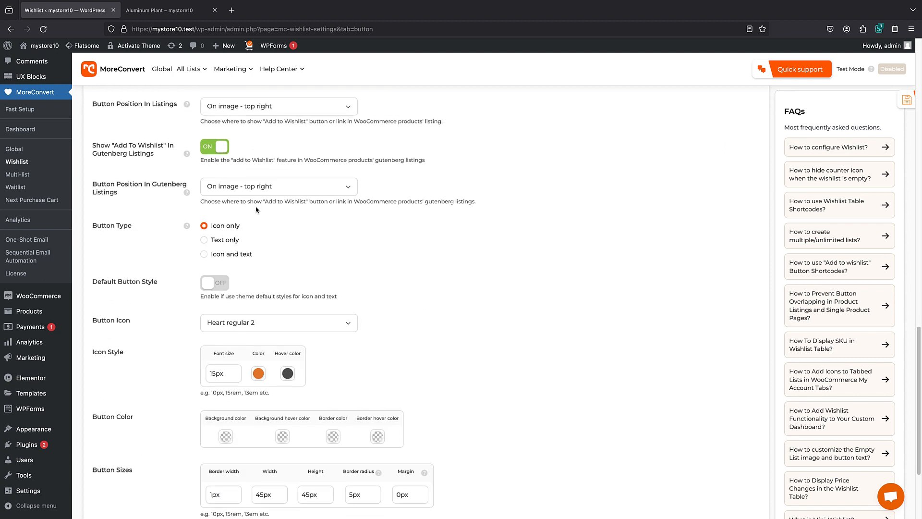
scroll(256, 210, "down", 3)
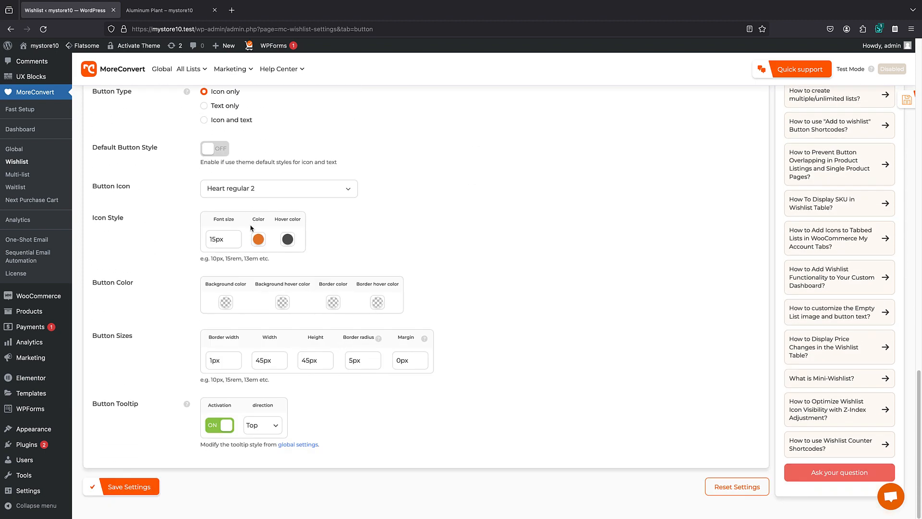
left_click(132, 486)
Step: Reload the Aluminum Plant product page, test its wishlist button by adding the product and viewing the wishlist, and return to the product
left_click(166, 10)
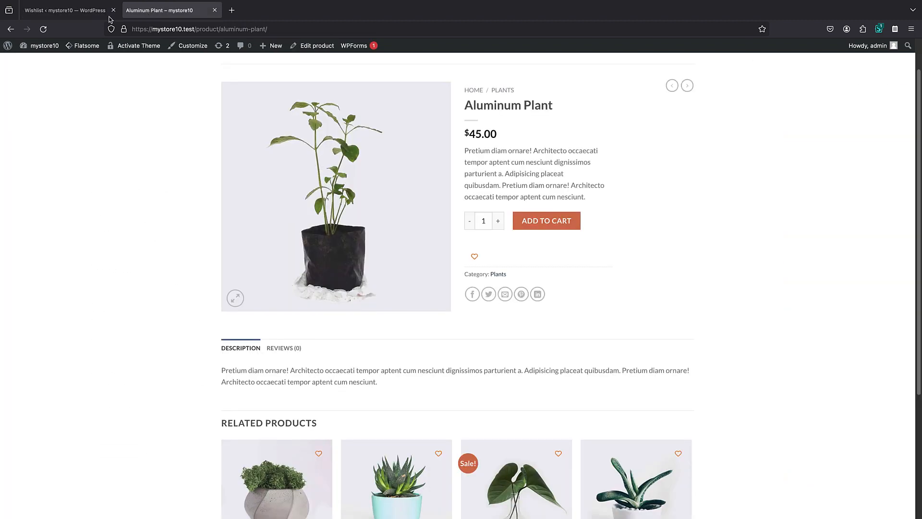
left_click(43, 29)
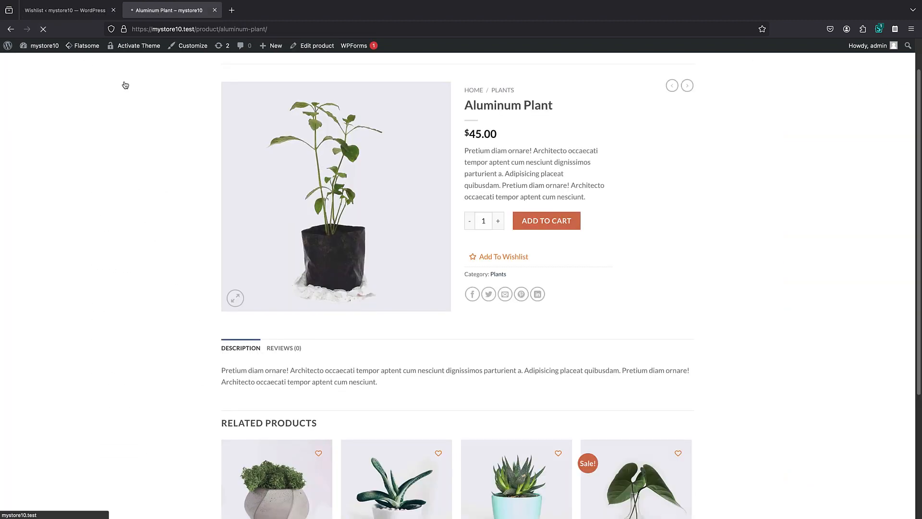
left_click(494, 260)
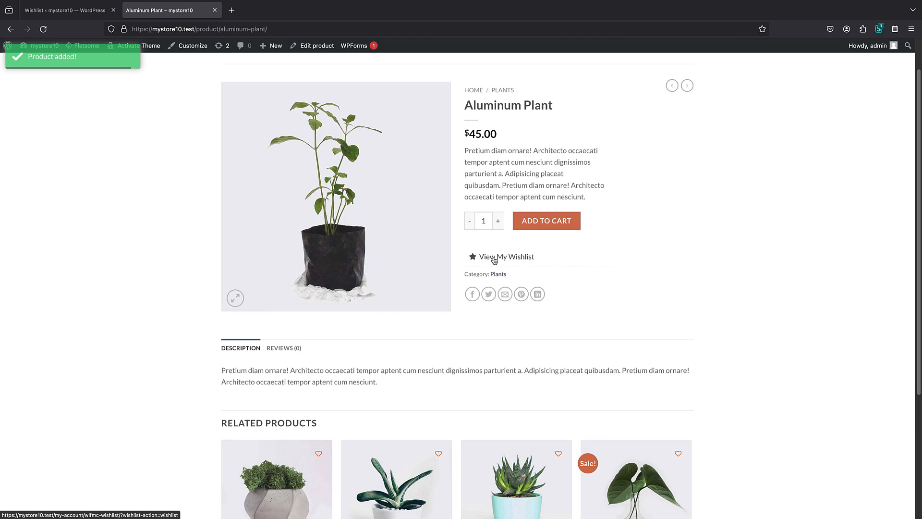
left_click(494, 261)
left_click(10, 29)
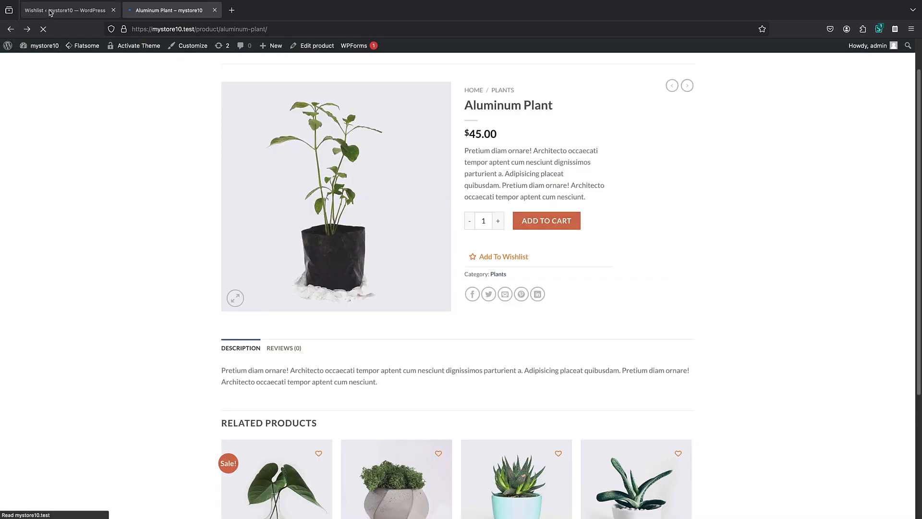
Step: Examine the alert notification texts and the button and tooltip texts in the wishlist's text customization settings
left_click(50, 12)
left_click(310, 293)
scroll(287, 254, "down", 4)
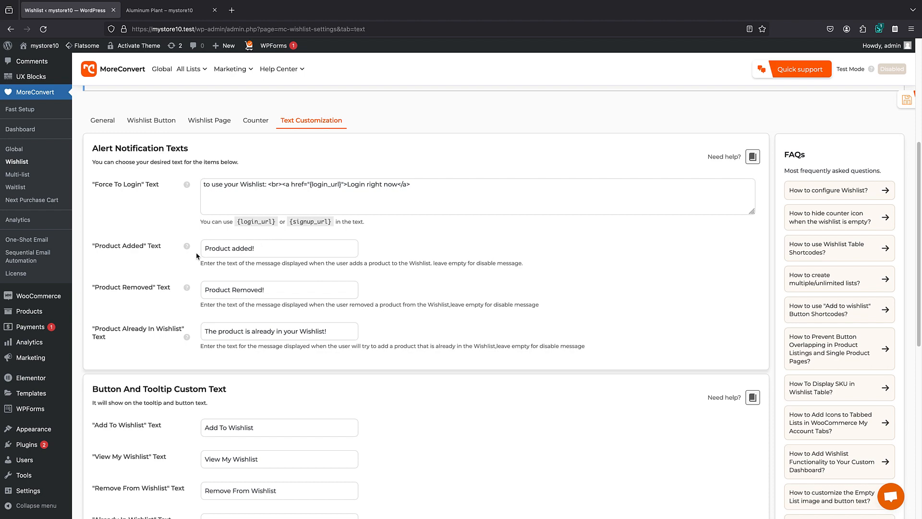
scroll(253, 359, "down", 3)
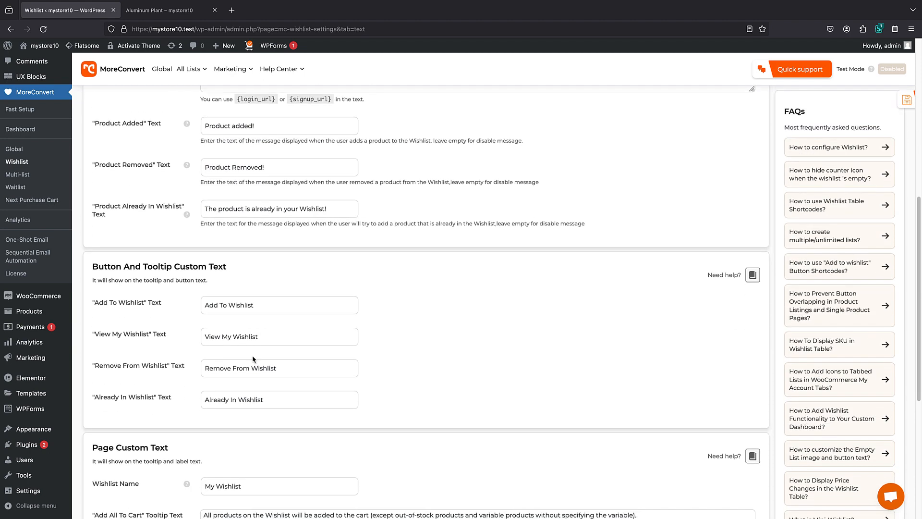
scroll(248, 336, "up", 4)
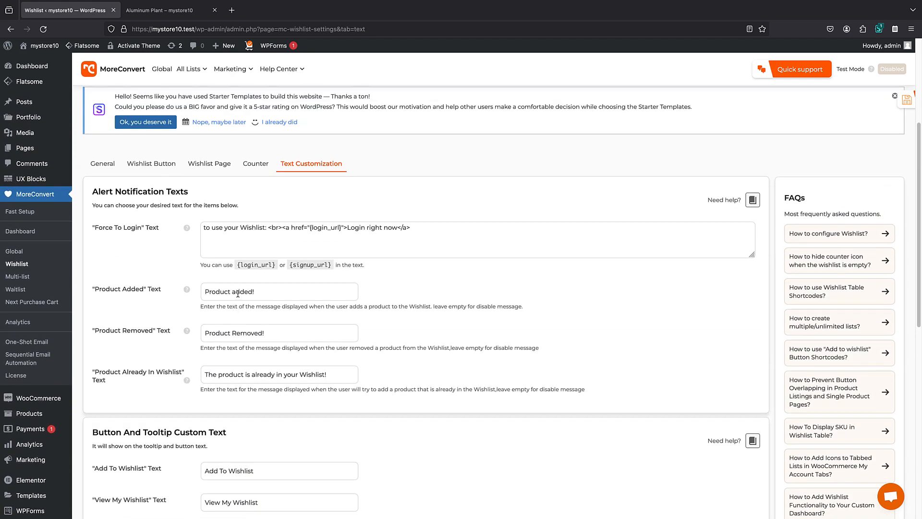
scroll(215, 306, "up", 5)
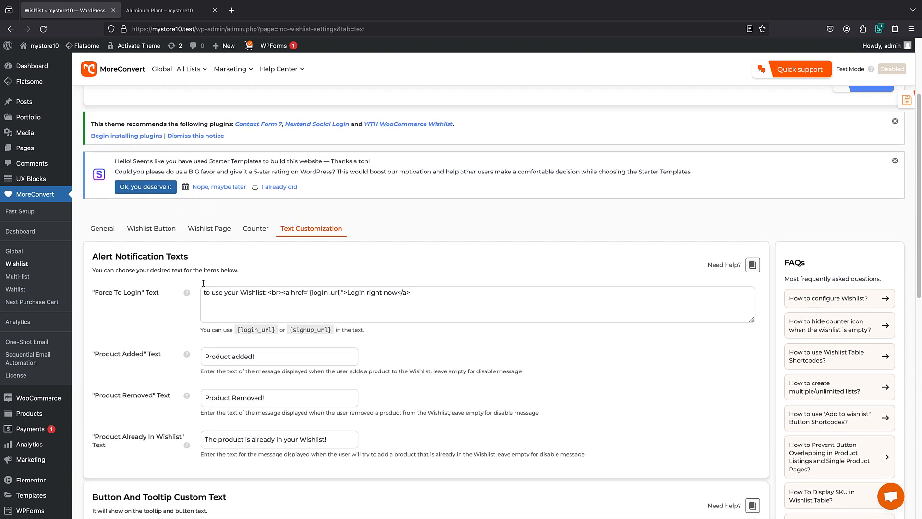
Step: Review the wishlist's general display settings and the available choices for Wishlist Display
left_click(98, 350)
scroll(179, 233, "down", 2)
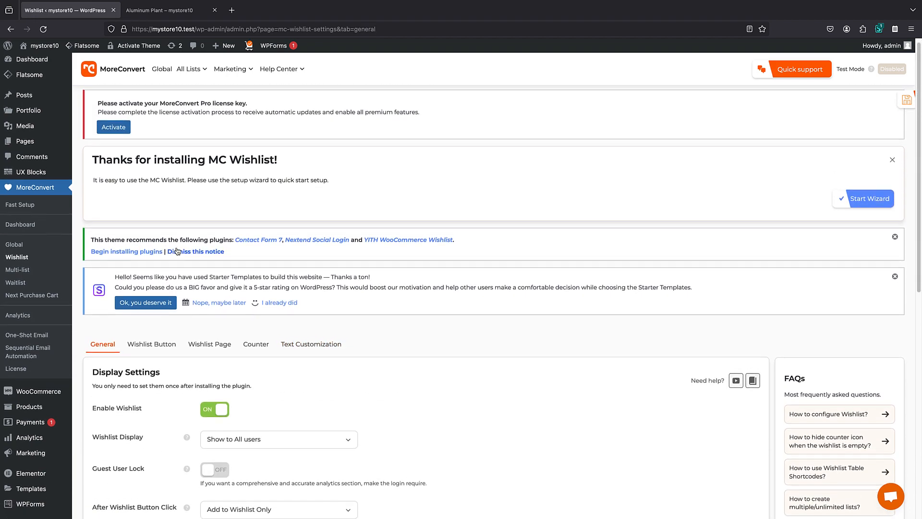
scroll(179, 234, "down", 4)
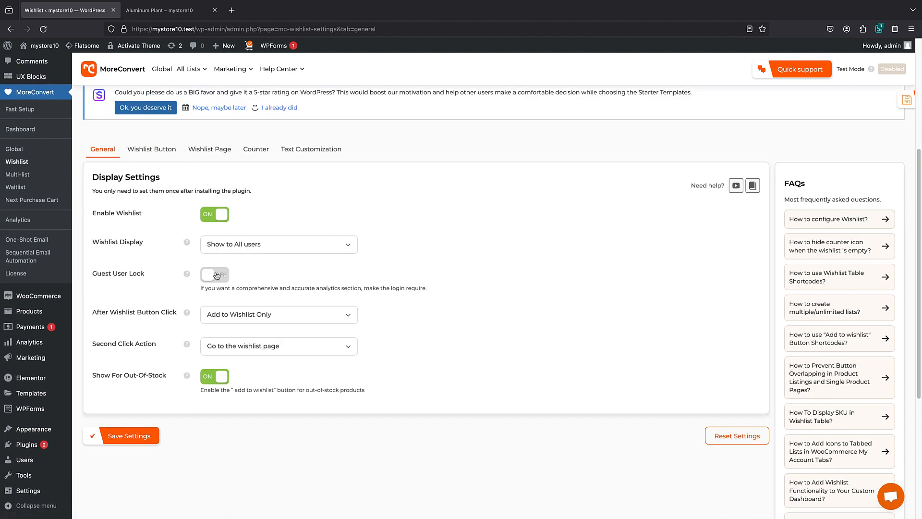
left_click(236, 243)
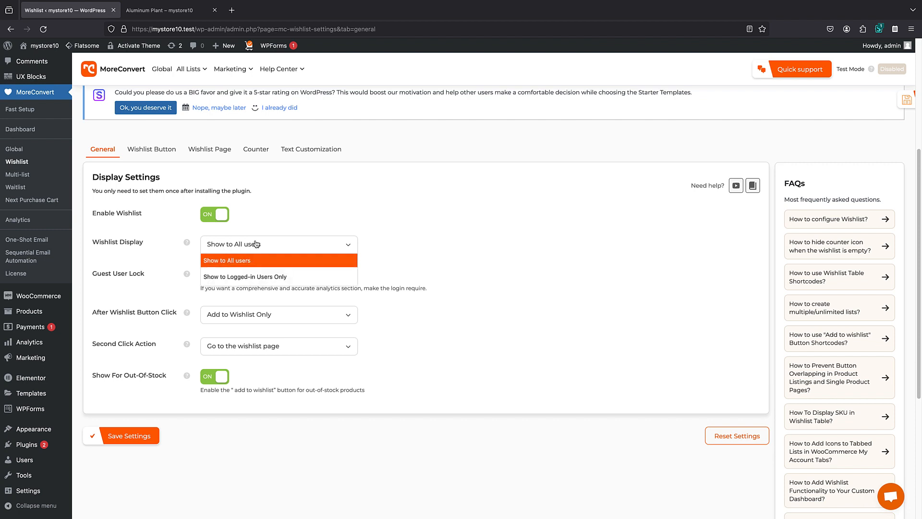
left_click(268, 220)
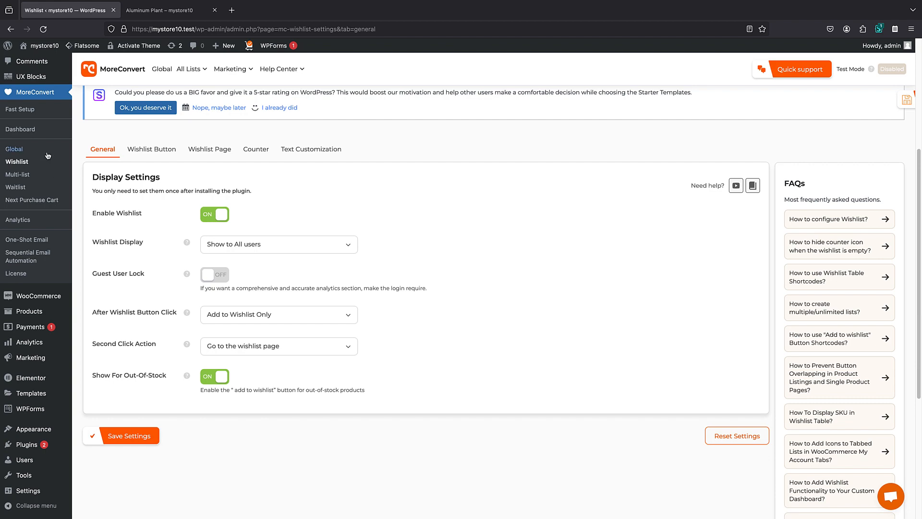
Step: Open the store's front page and view the Aluminum Plant product page with its wishlist button
left_click(40, 49)
left_click(170, 12)
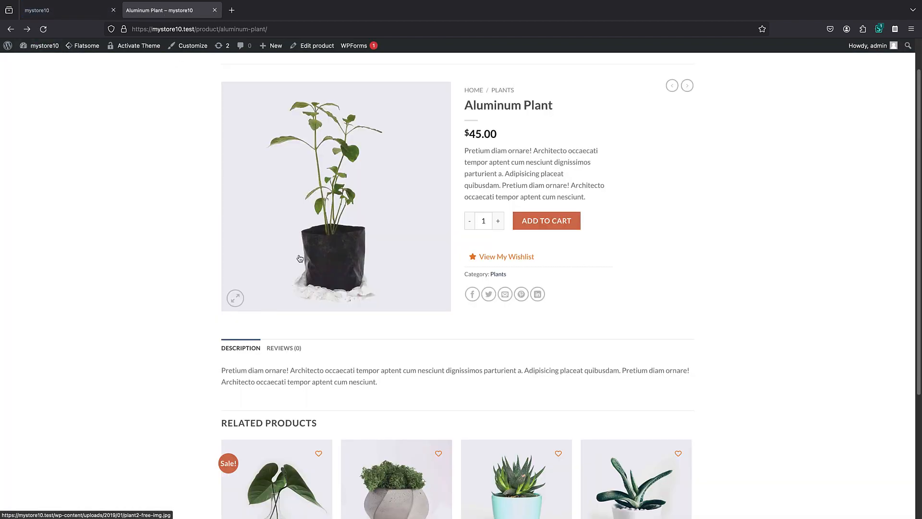
scroll(292, 260, "up", 2)
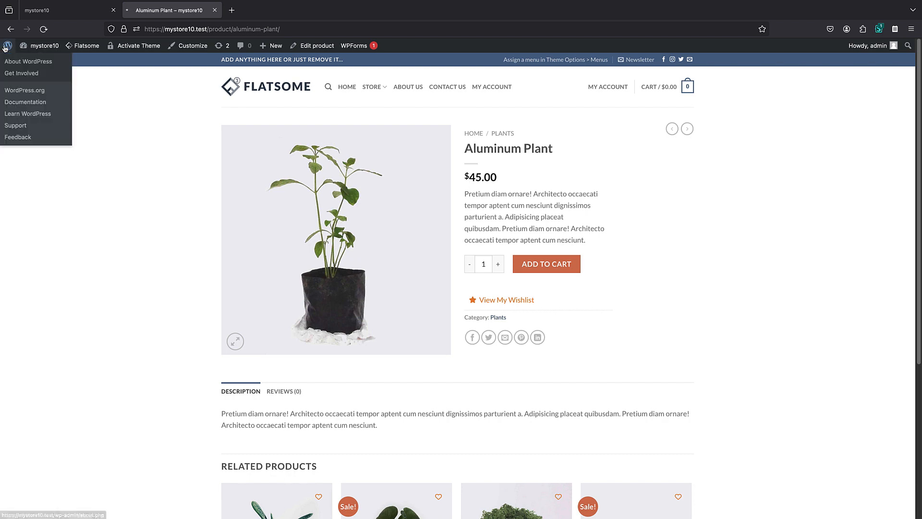
Step: Return to the MoreConvert wishlist settings in the WordPress admin and look at the Wishlist Display choices
left_click(19, 60)
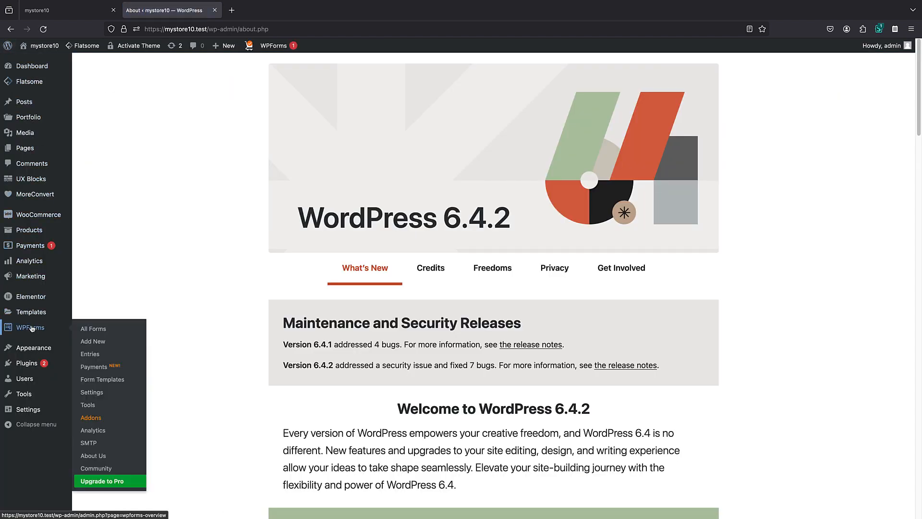
mouse_move(40, 194)
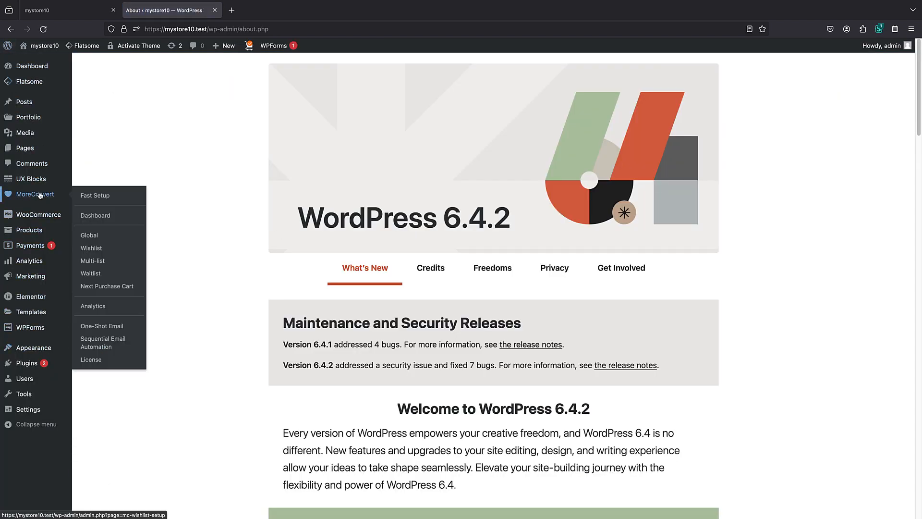
left_click(98, 249)
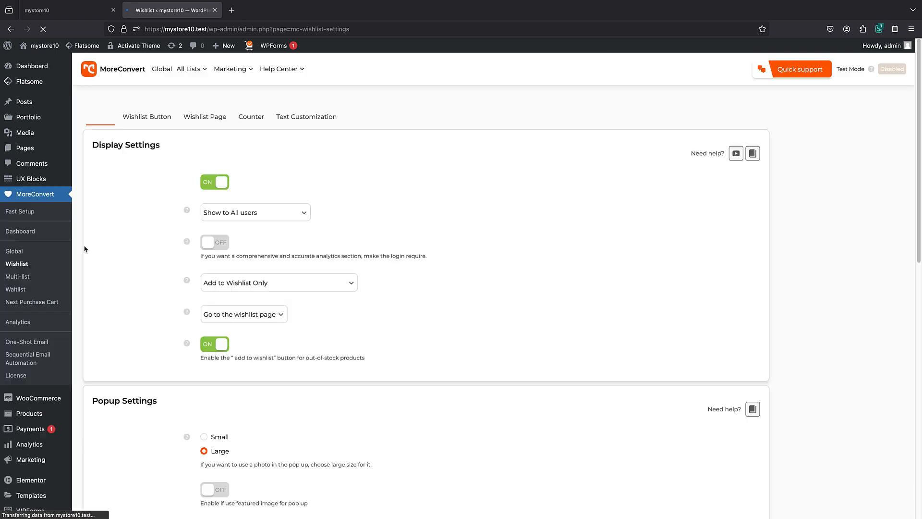
scroll(304, 214, "down", 2)
scroll(303, 216, "down", 2)
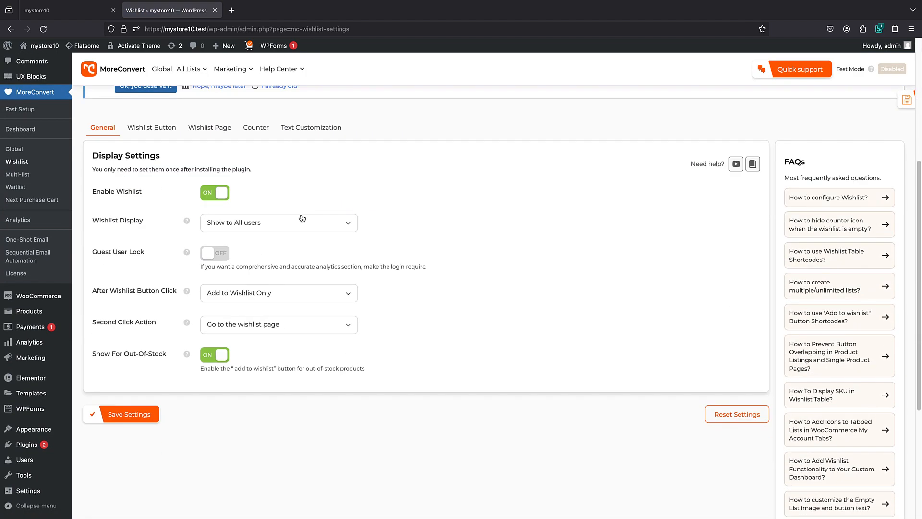
left_click(296, 222)
left_click(298, 210)
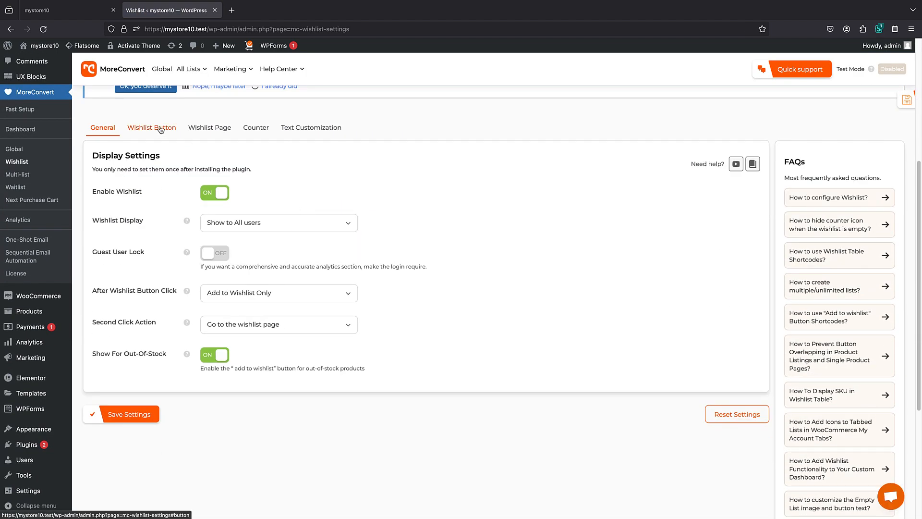
Step: Set the single product page wishlist button position to Use shortcode and save the settings
left_click(159, 129)
scroll(379, 247, "down", 1)
left_click(346, 143)
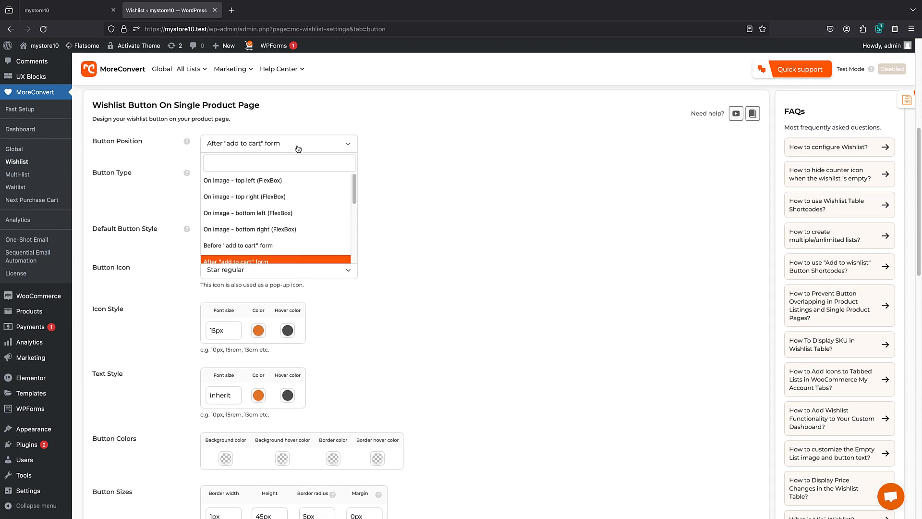
scroll(285, 190, "down", 3)
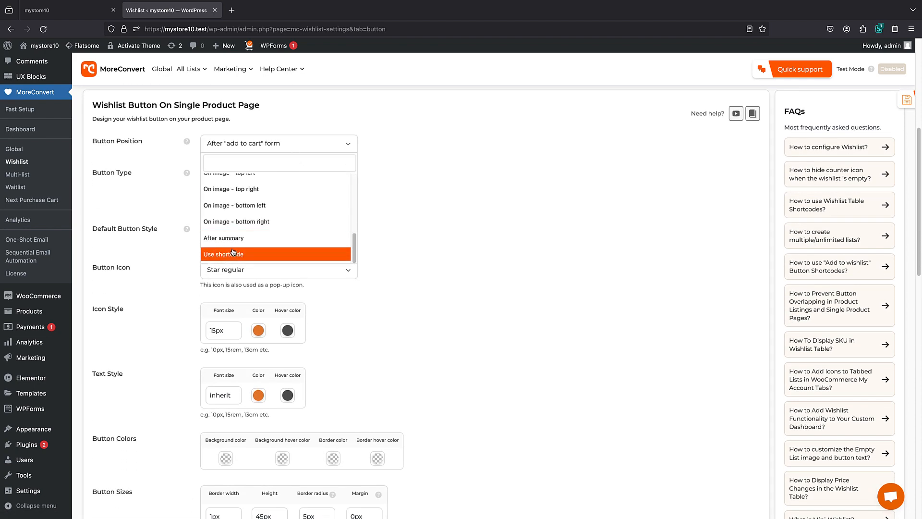
left_click(230, 254)
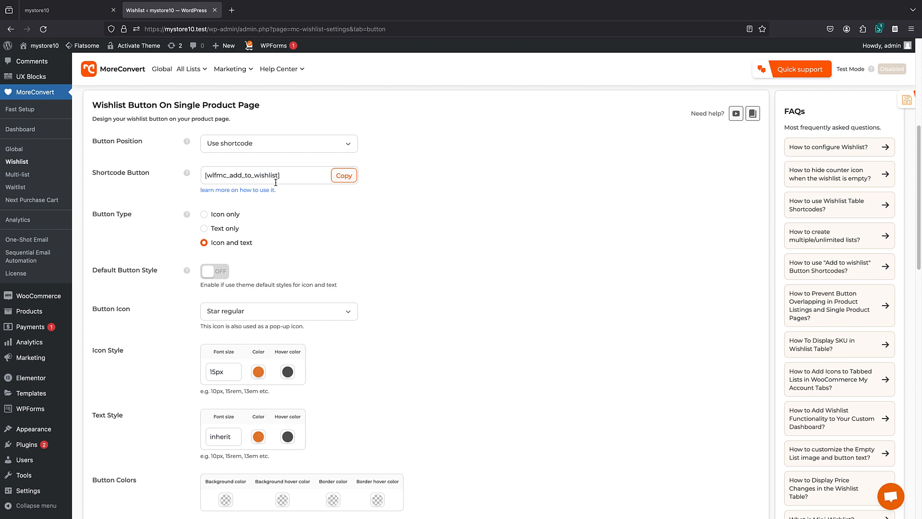
scroll(398, 211, "down", 10)
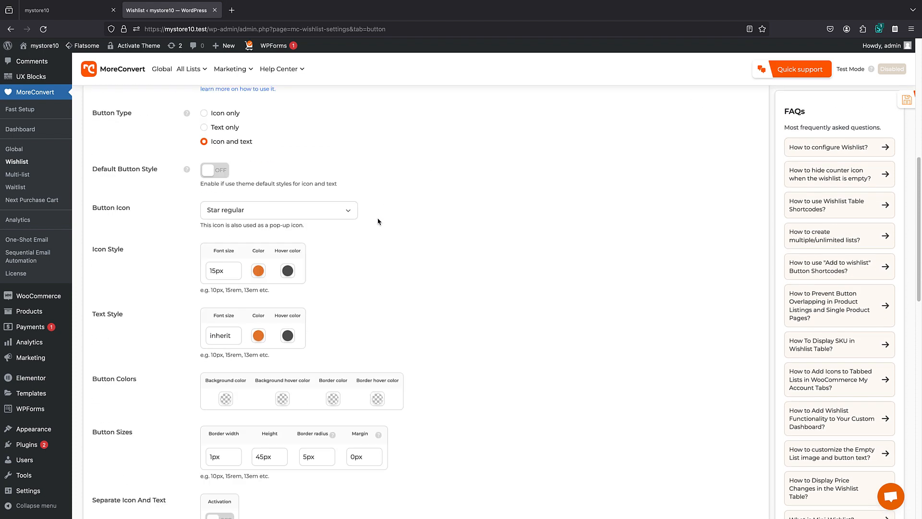
scroll(339, 282, "down", 7)
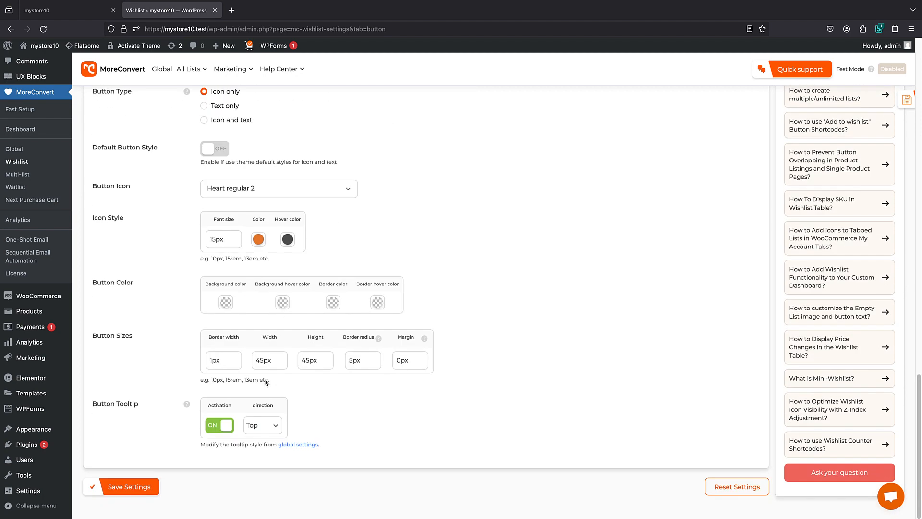
left_click(142, 490)
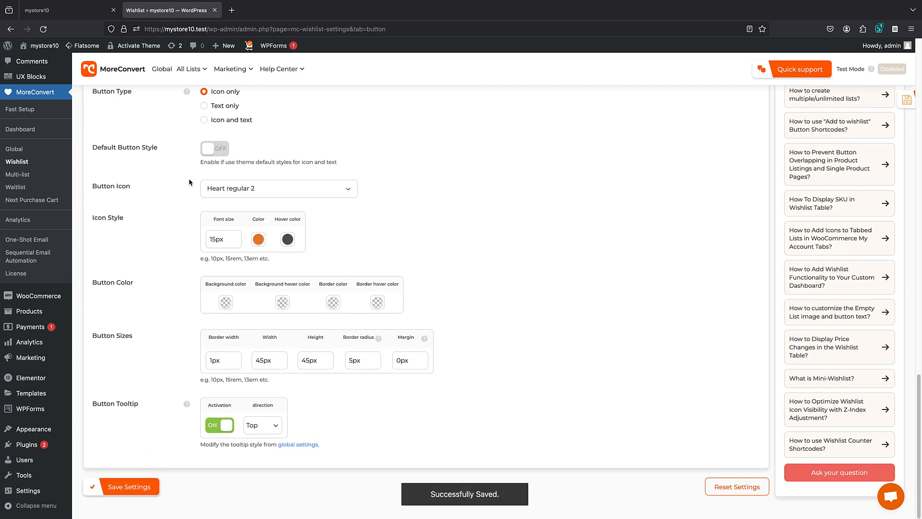
Step: Open the Cleistocactus product from the store's Featured Plants to check its wishlist button
left_click(45, 47)
scroll(405, 181, "down", 12)
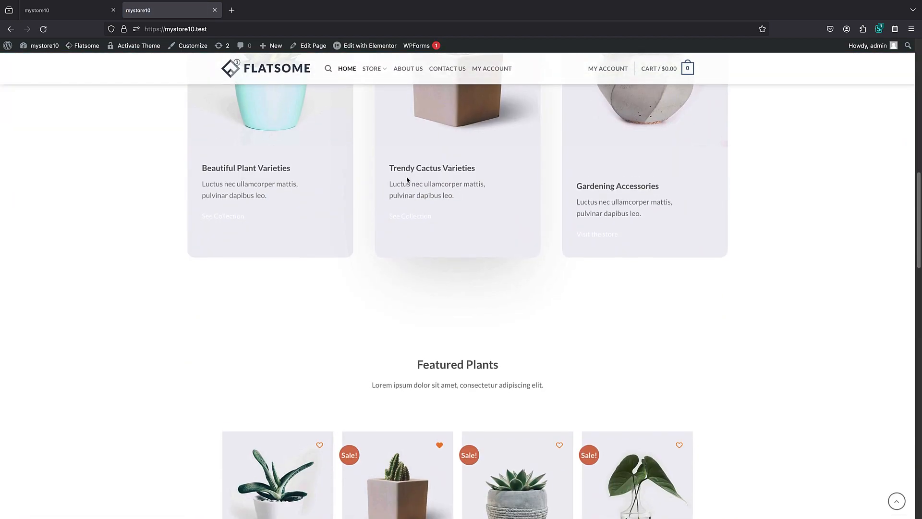
scroll(407, 179, "down", 5)
left_click(401, 258)
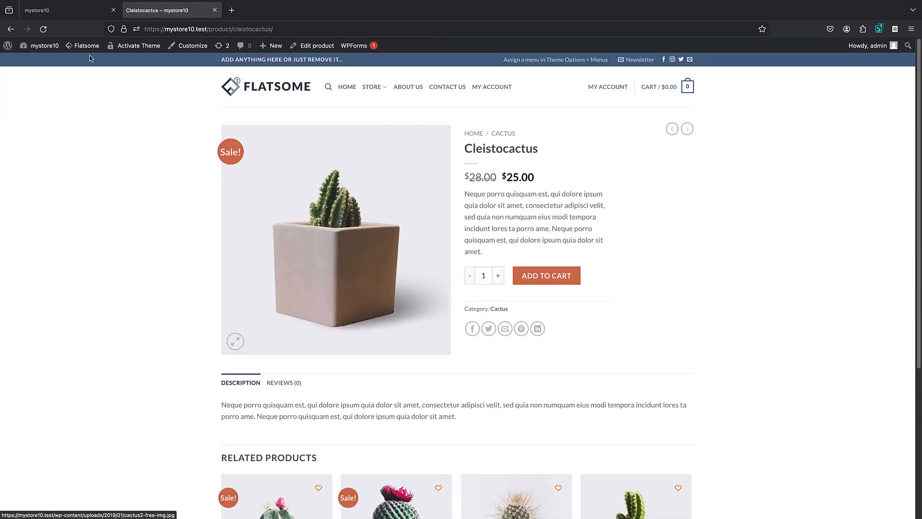
Step: Open the Elementor Theme Builder from the WordPress admin in the store's front page tab
left_click(57, 10)
left_click(8, 46)
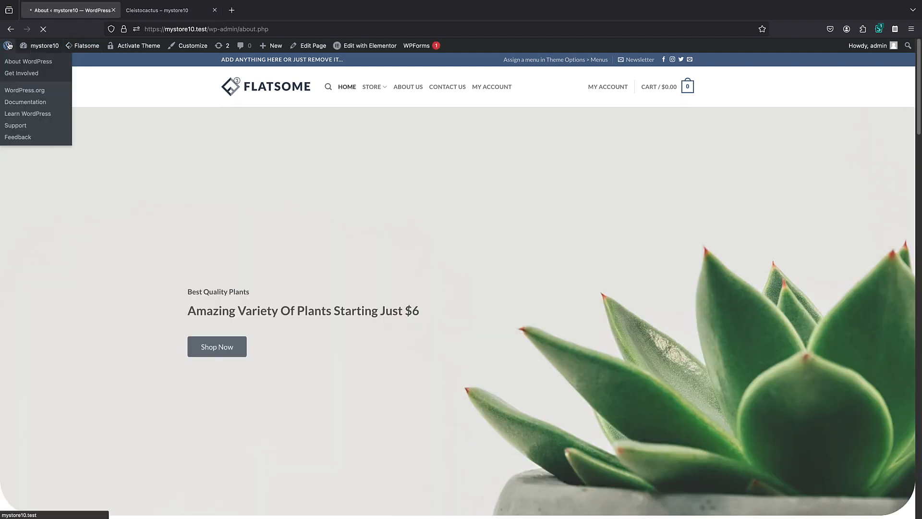
mouse_move(24, 346)
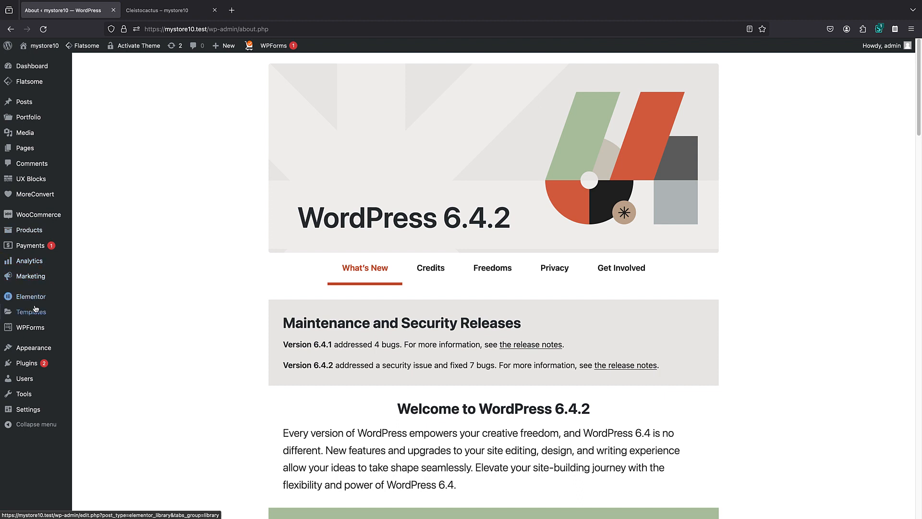
mouse_move(34, 312)
left_click(101, 338)
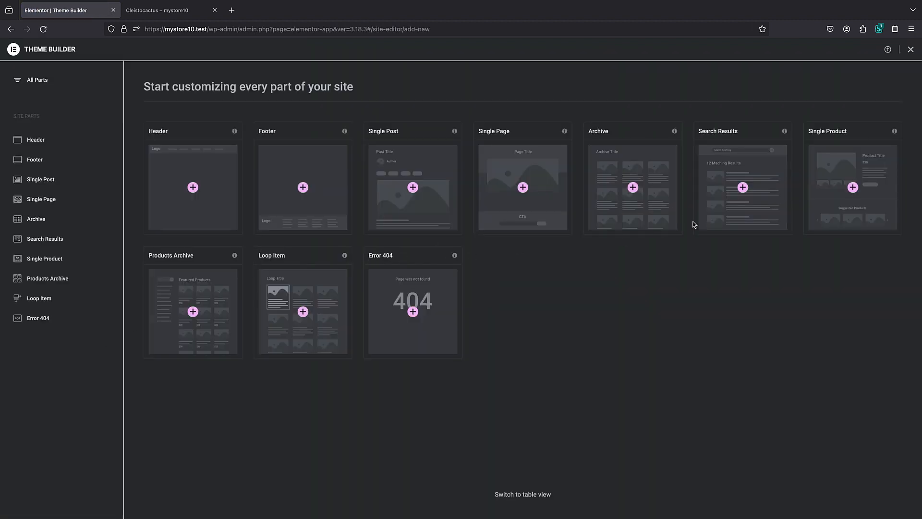
Step: Create a Single Product template from the library block with a product title and Related Products section, applying the block's settings
left_click(844, 167)
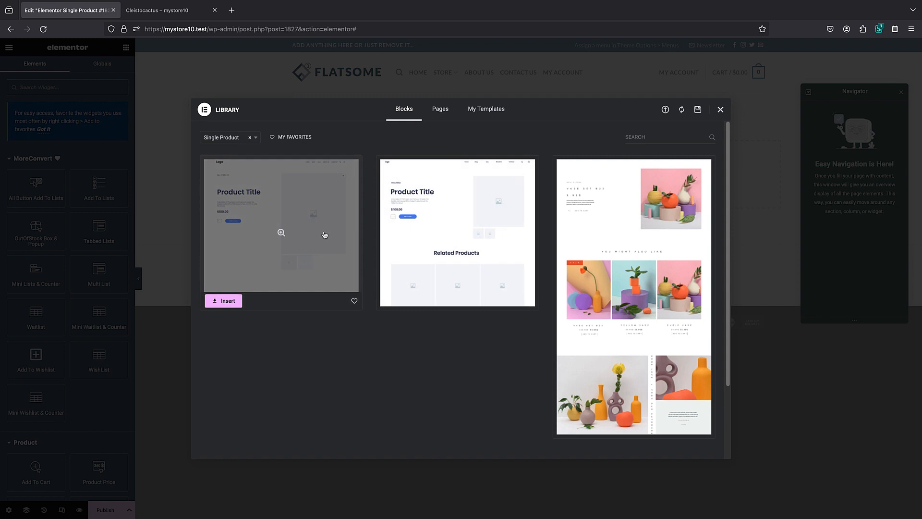
left_click(420, 265)
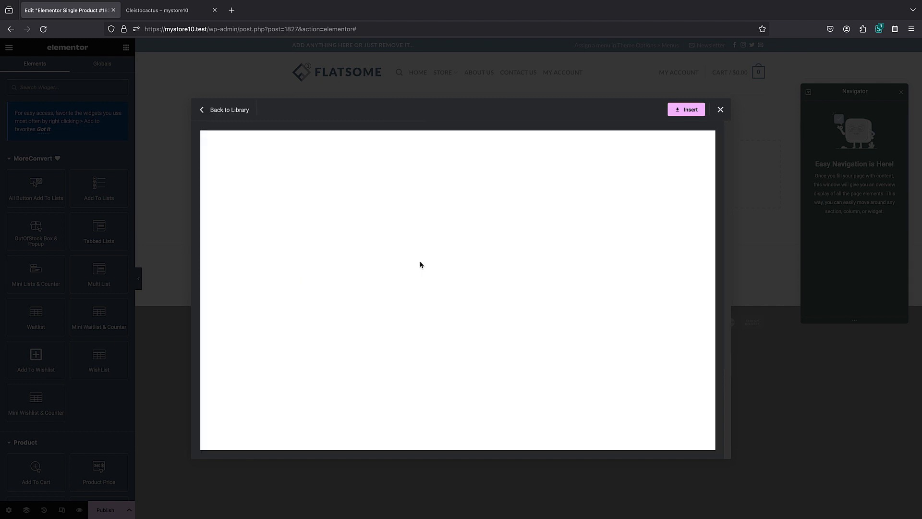
left_click(685, 109)
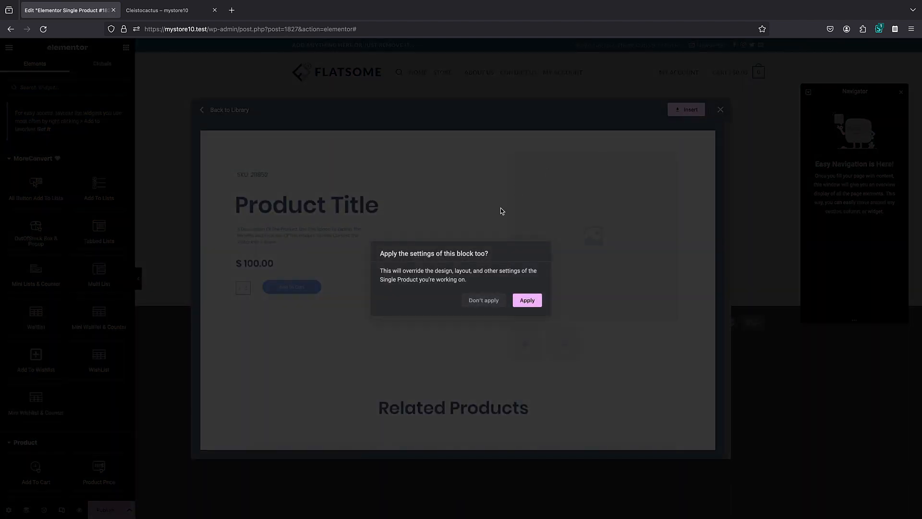
left_click(527, 300)
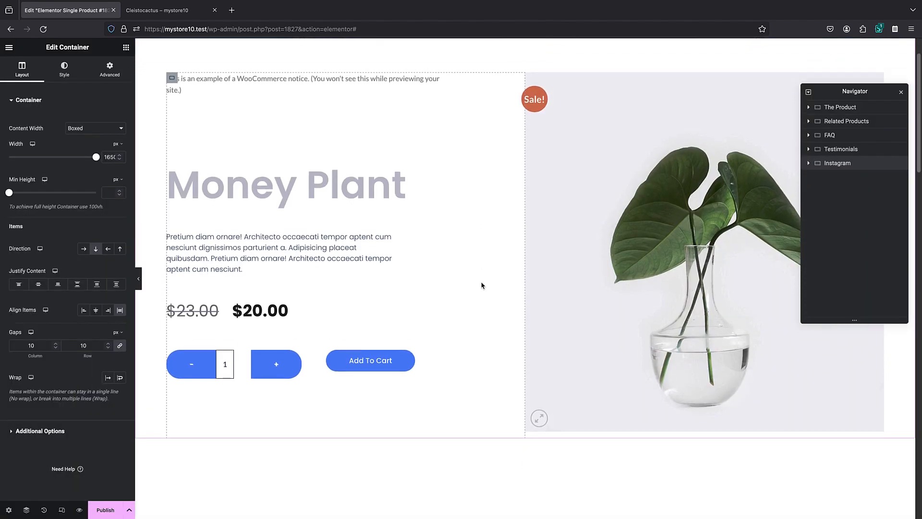
scroll(464, 287, "up", 2)
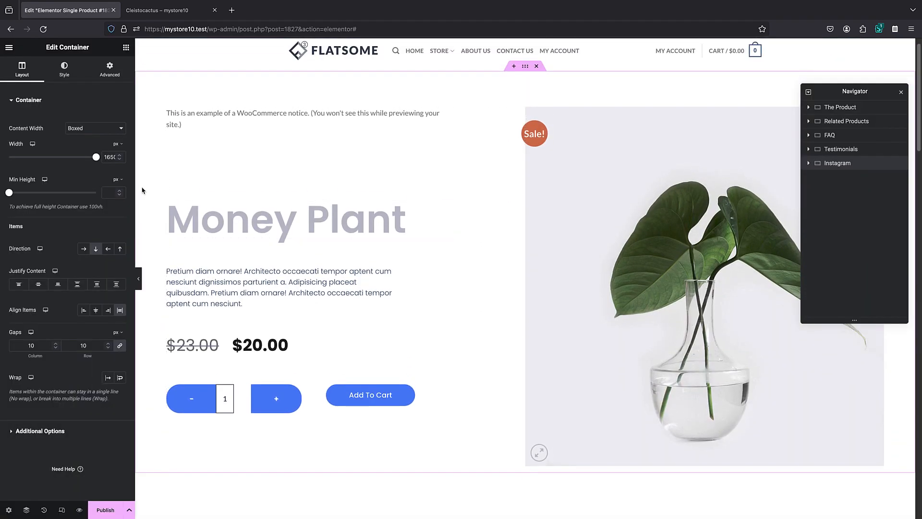
Step: Search the widget library for "short" to find the Shortcode widget, then clear the search
left_click(126, 48)
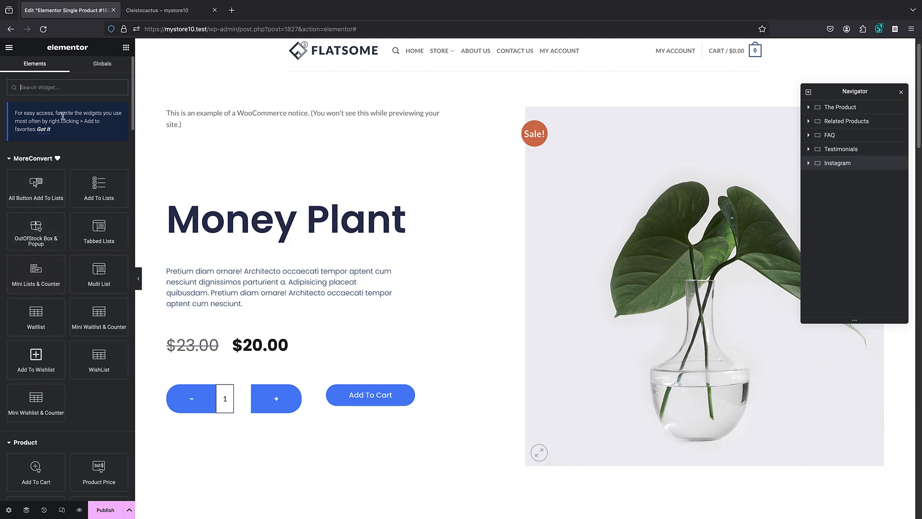
type("short")
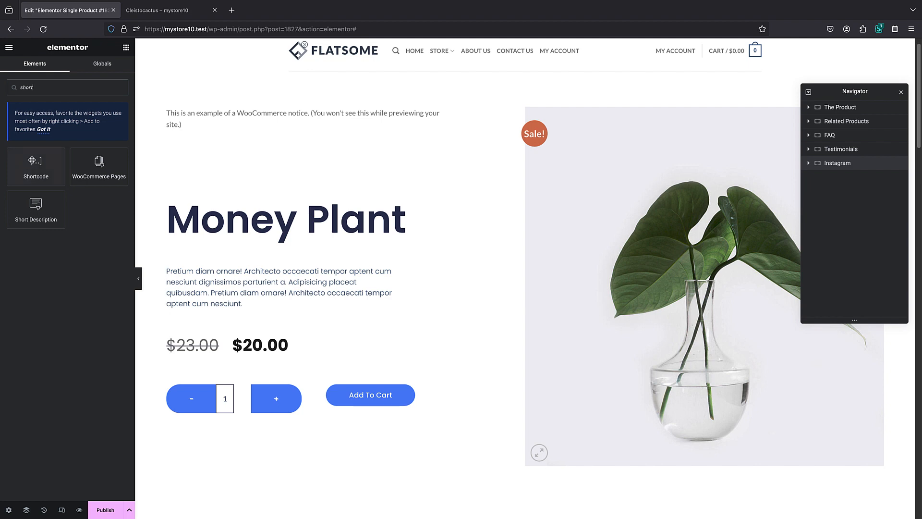
left_click(56, 87)
key("BackSpace")
key("BackSpace")
key("BackSpace")
key("BackSpace")
key("BackSpace")
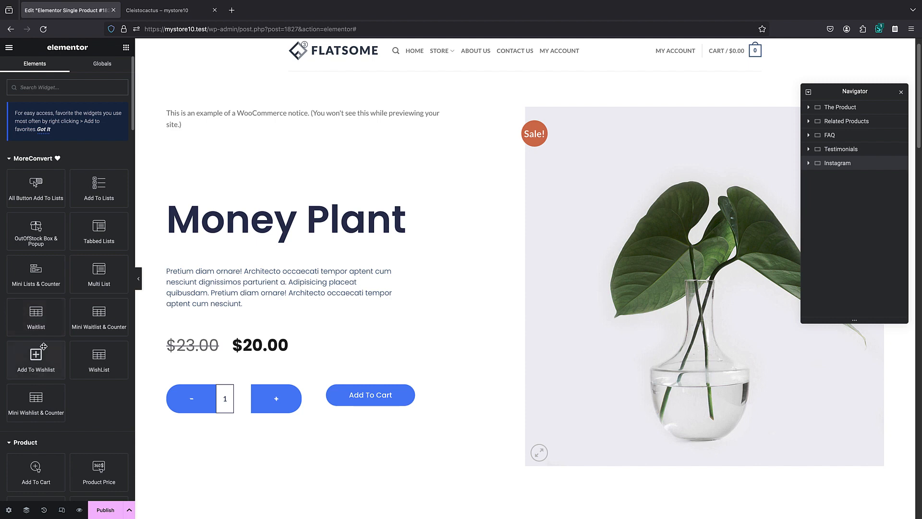
Step: Place the Add To Wishlist widget between the product price and Add To Cart, and open its settings
left_click_drag(43, 348, 237, 320)
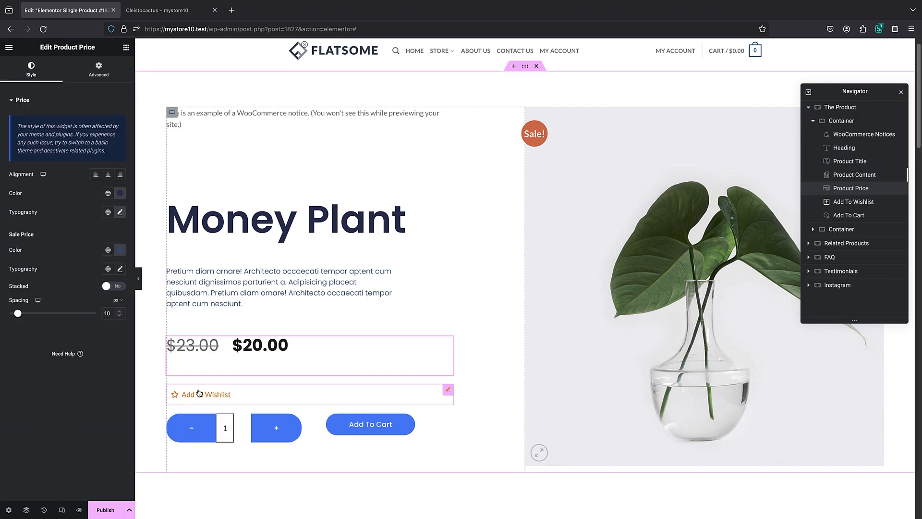
left_click(224, 399)
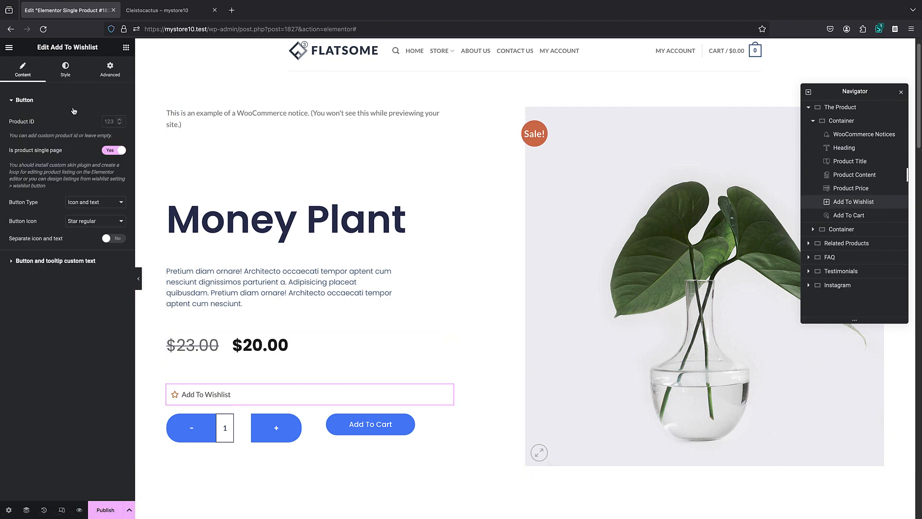
Step: Set the wishlist button's normal border color to fully opaque orange, #FF9206
left_click(66, 71)
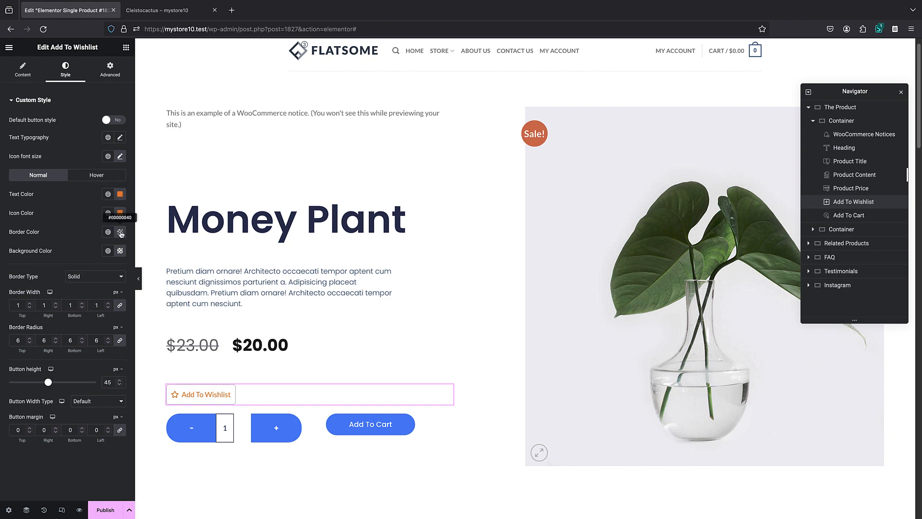
left_click(120, 232)
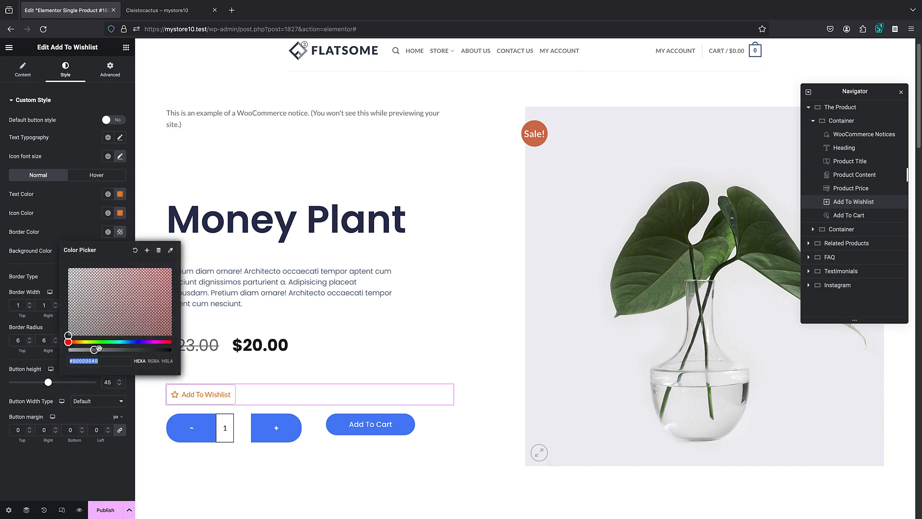
left_click_drag(99, 349, 185, 345)
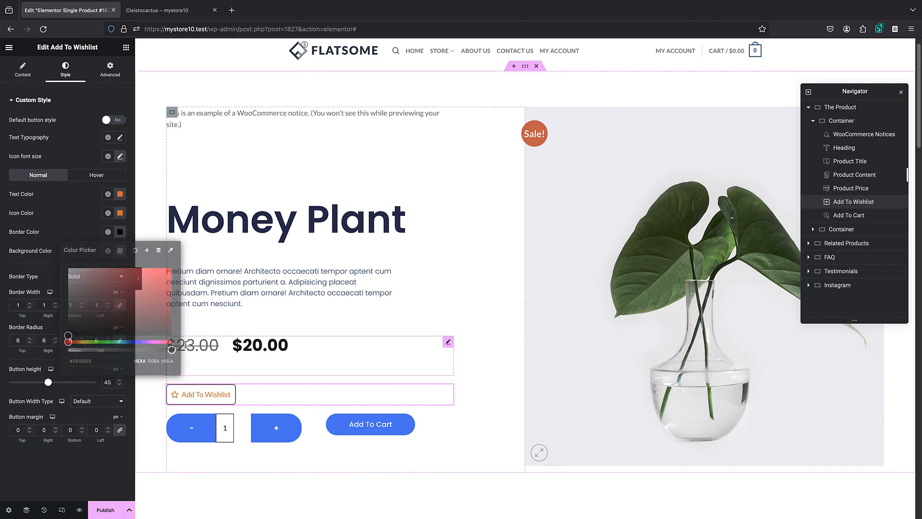
left_click(121, 232)
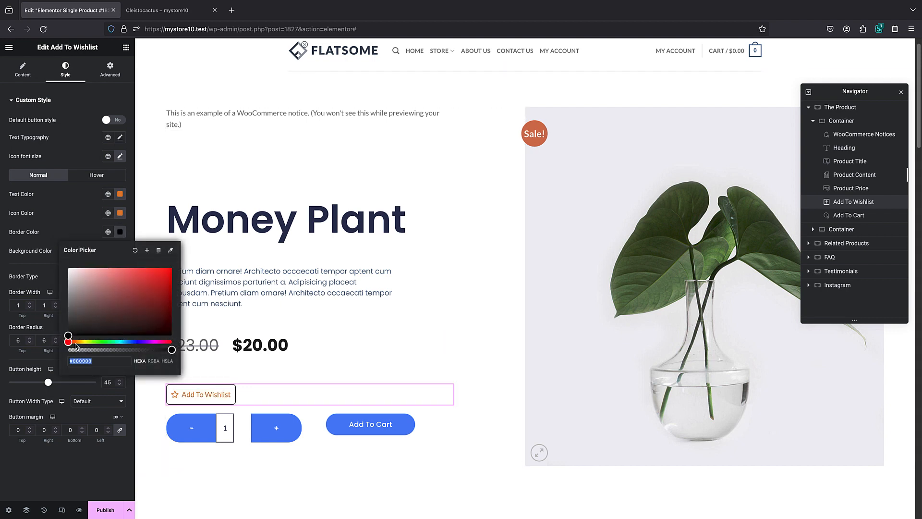
left_click_drag(75, 342, 78, 342)
left_click_drag(159, 269, 169, 267)
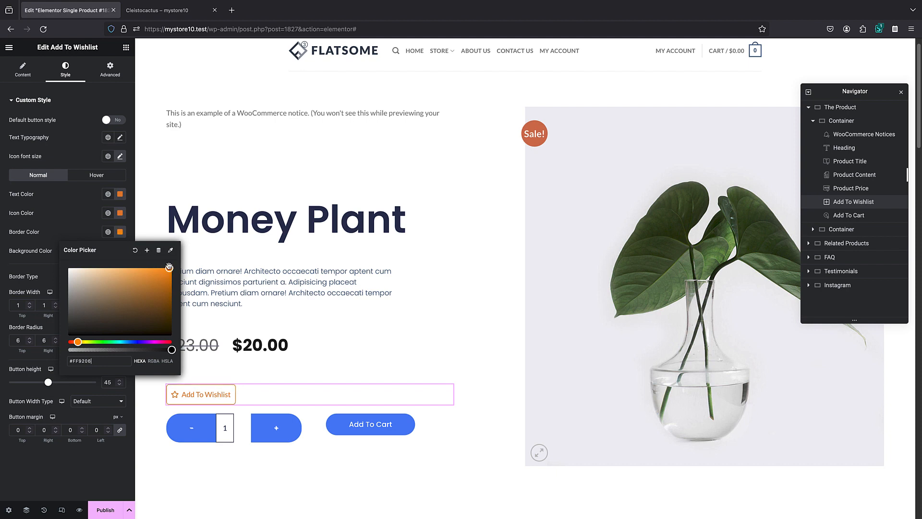
left_click(71, 209)
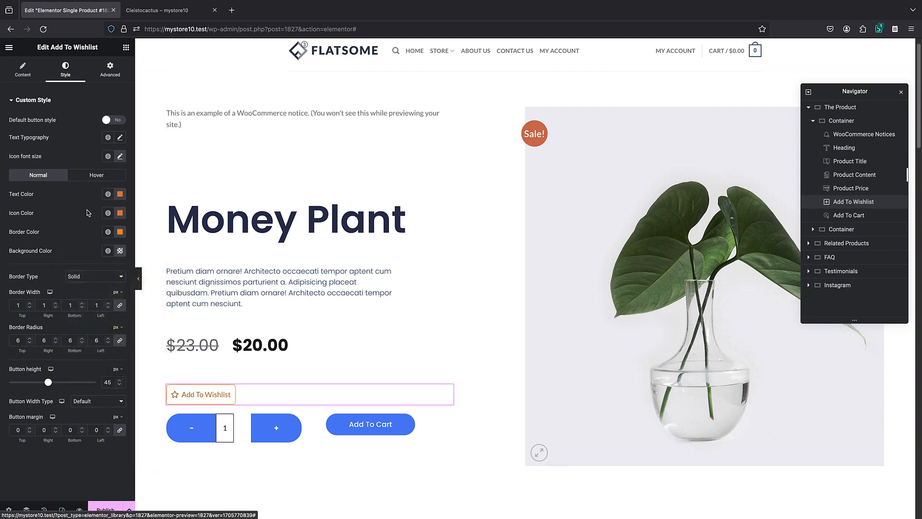
Step: Set the wishlist button's hover border color to opaque black, #000000, and return to its normal-state styling
left_click(85, 176)
left_click(120, 231)
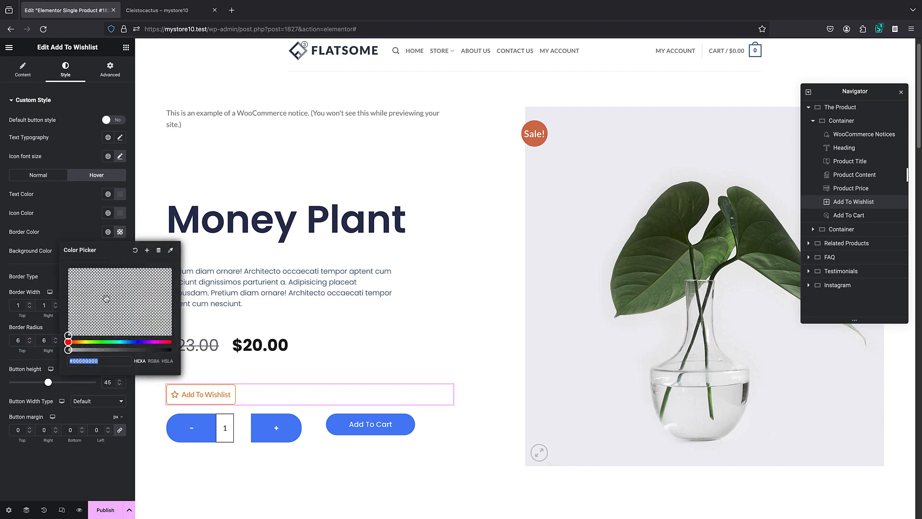
left_click_drag(79, 349, 204, 386)
mouse_move(158, 349)
left_mouse_down()
mouse_move(172, 350)
mouse_move(71, 349)
mouse_move(171, 351)
left_mouse_up()
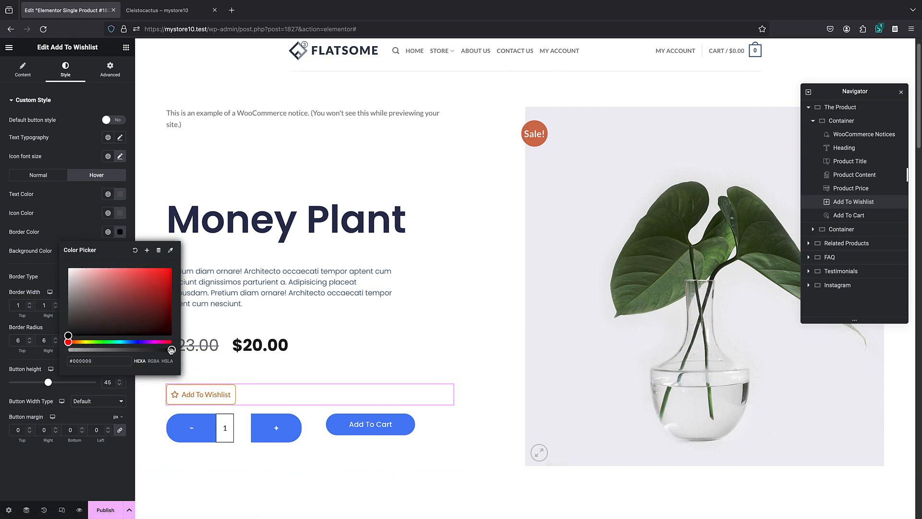
left_click(55, 232)
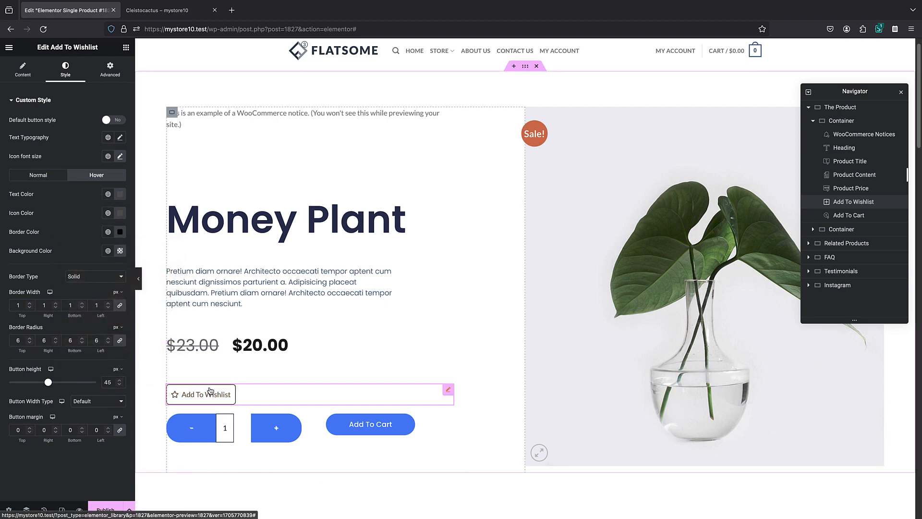
left_click(47, 176)
Step: Try horizontal and vertical flip transforms for the wishlist button's hover state, remove them, and return to its style settings
left_click(110, 76)
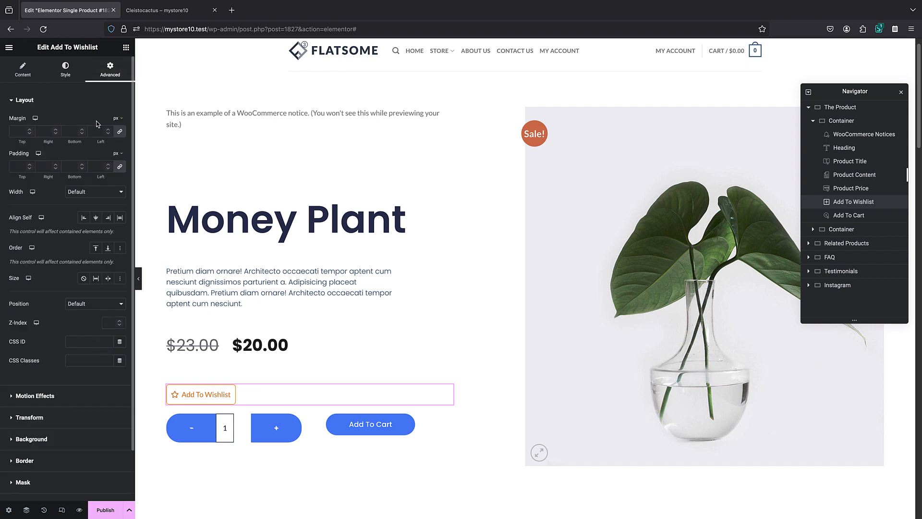
left_click(27, 418)
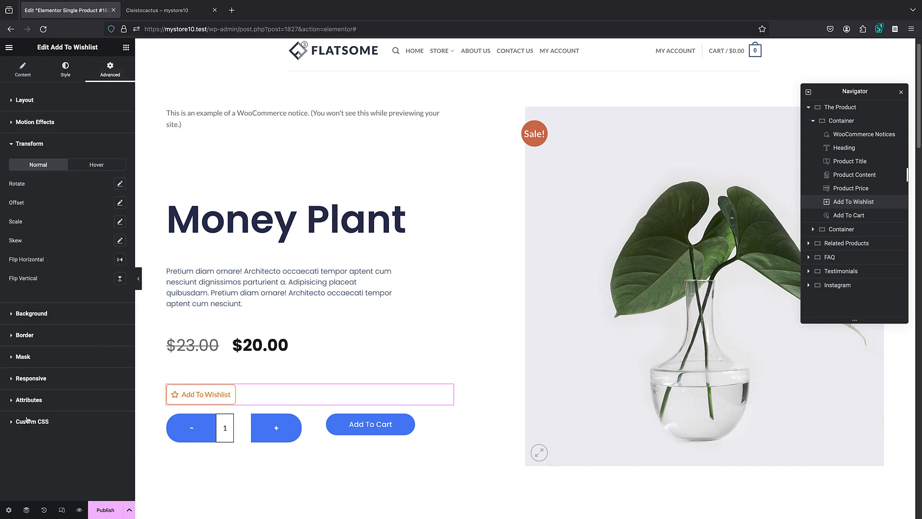
left_click(90, 168)
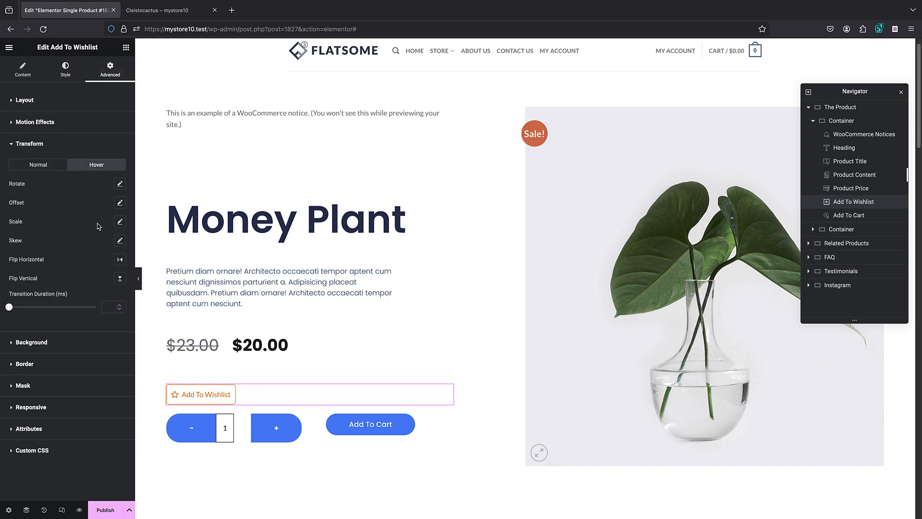
left_click(120, 259)
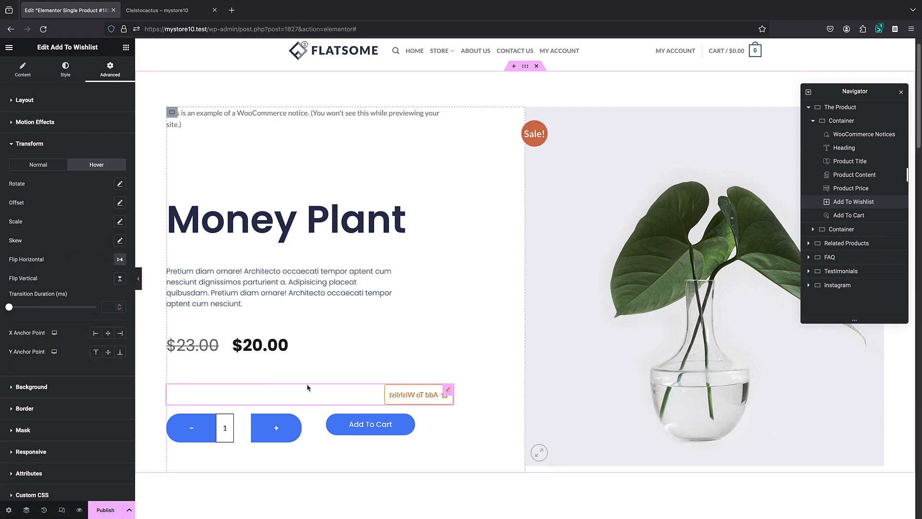
left_click(118, 280)
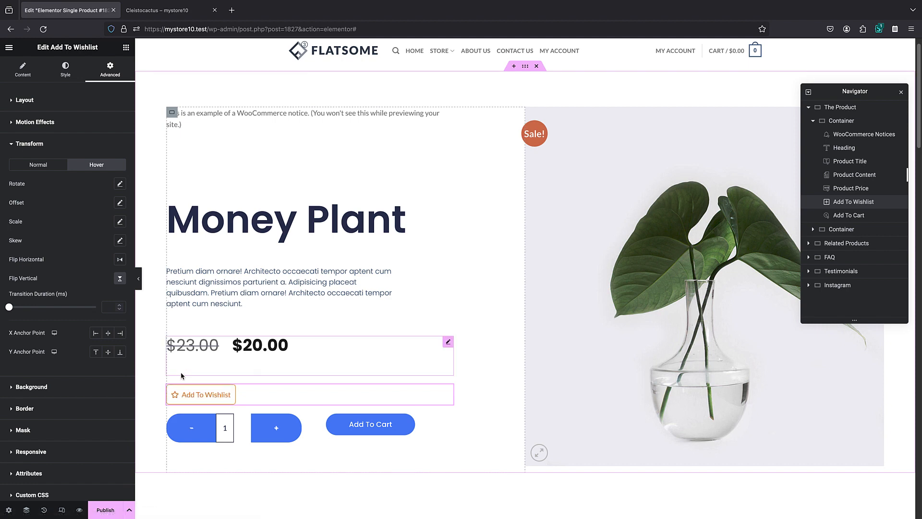
left_click(119, 279)
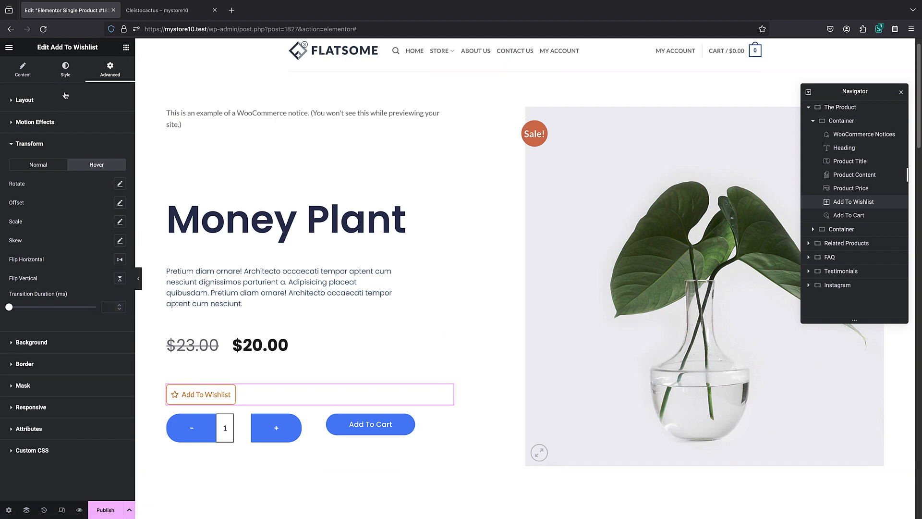
left_click(66, 70)
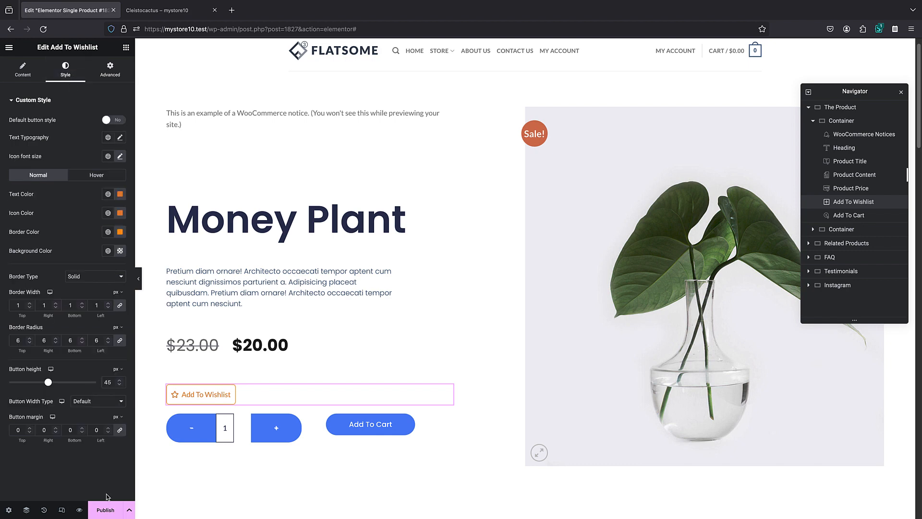
Step: Publish the single product template with a display condition that includes Products
left_click(107, 508)
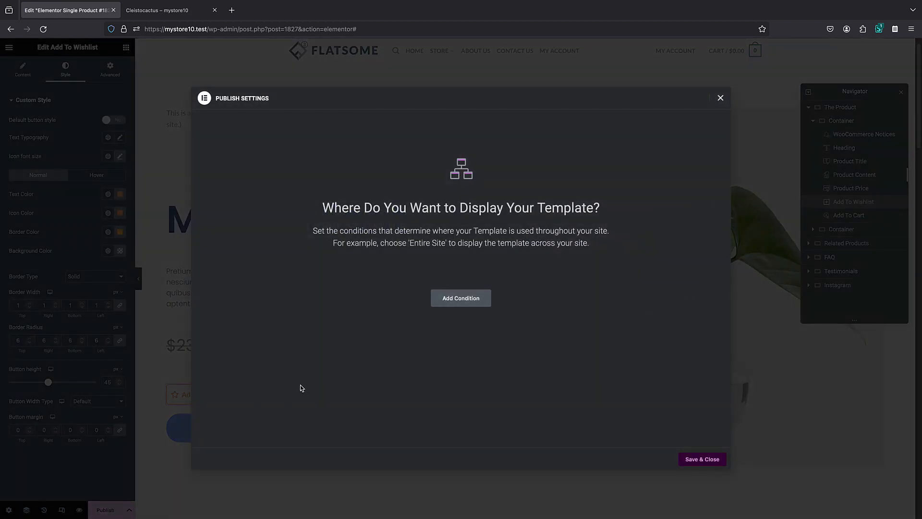
left_click(464, 297)
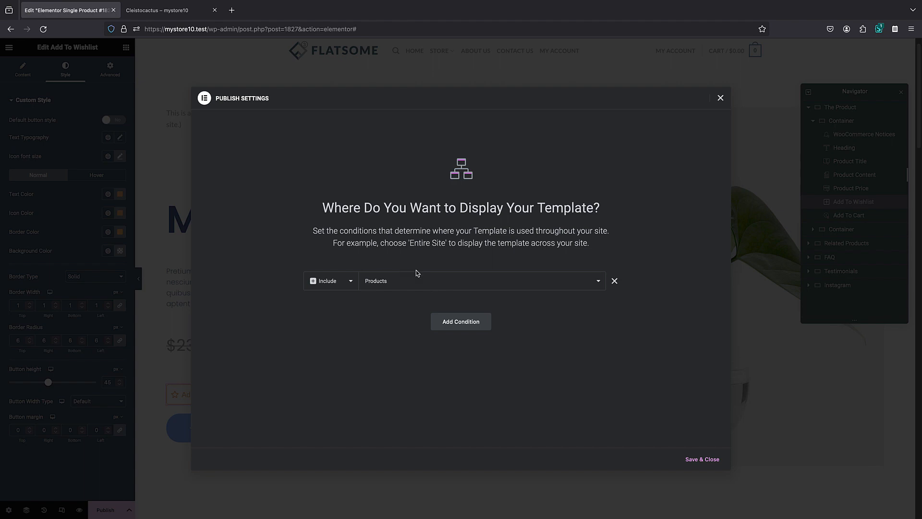
left_click(700, 458)
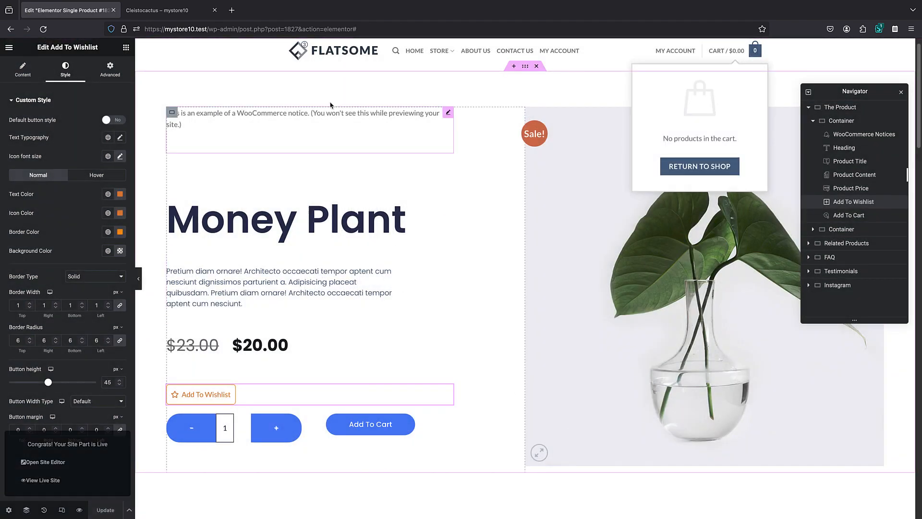
Step: Check the wishlist button on the live Cleistocactus product page and open the wishlist from it
left_click(194, 13)
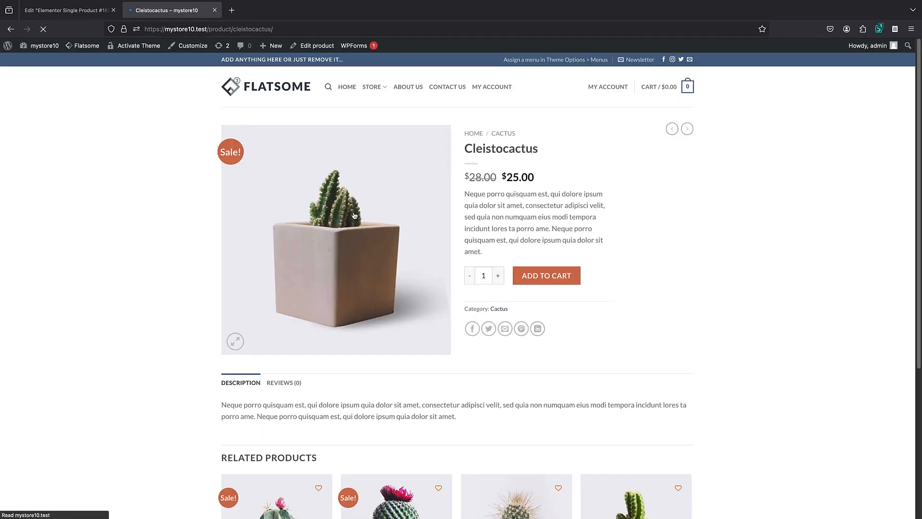
scroll(169, 313, "down", 1)
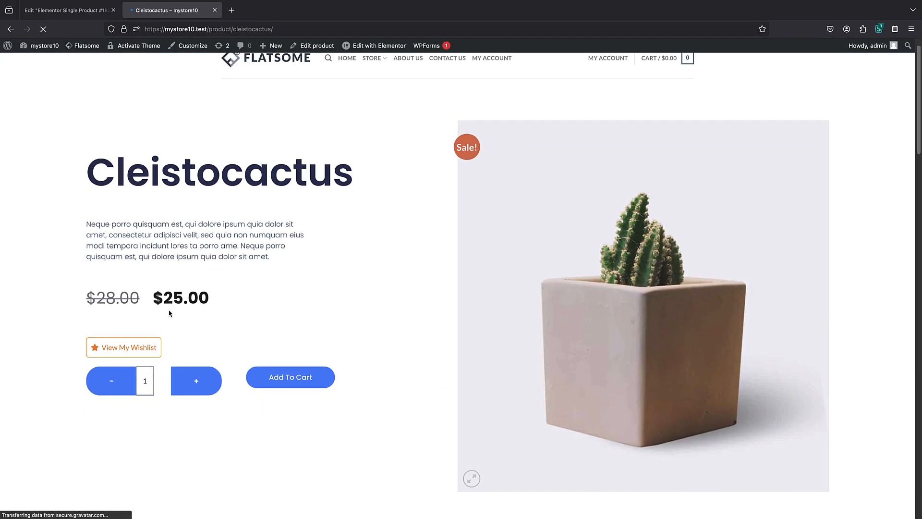
left_click(124, 348)
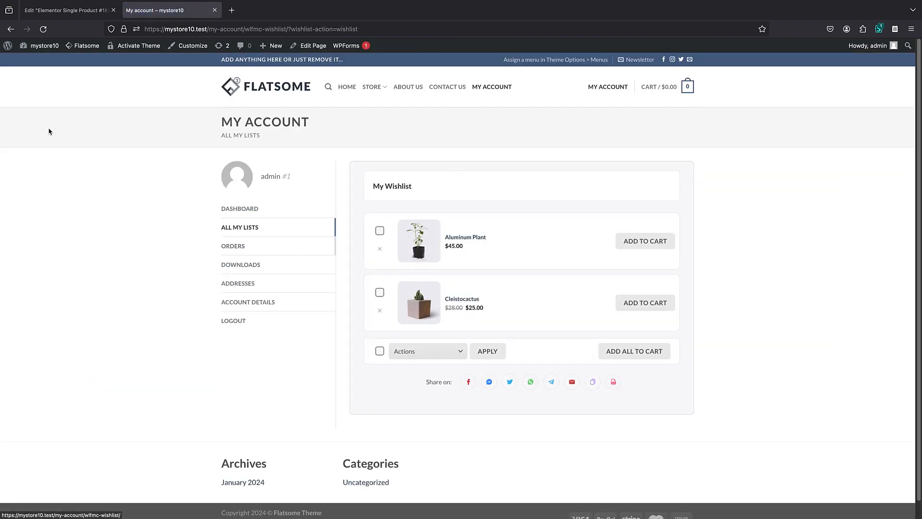
Step: Return to the template editor's browser tab and load the store's home page at mystore10.test there
left_click(68, 10)
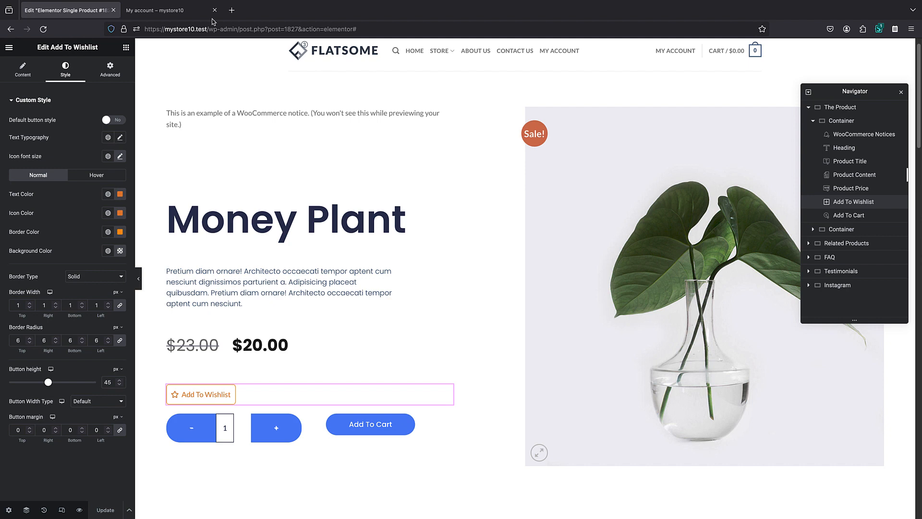
left_click_drag(362, 30, 208, 30)
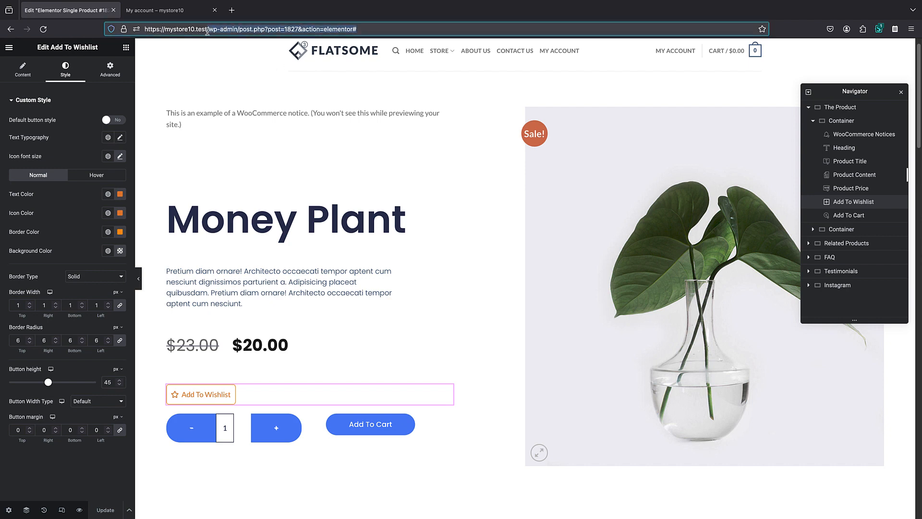
key("BackSpace")
key("Return")
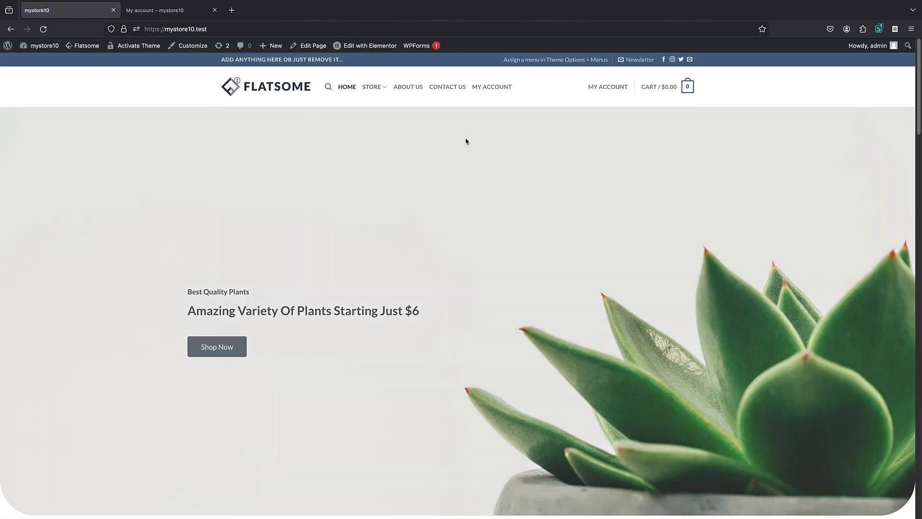
Step: Look over the store's home page and open the All My Lists section of the My Account page
scroll(397, 198, "down", 10)
scroll(389, 177, "up", 10)
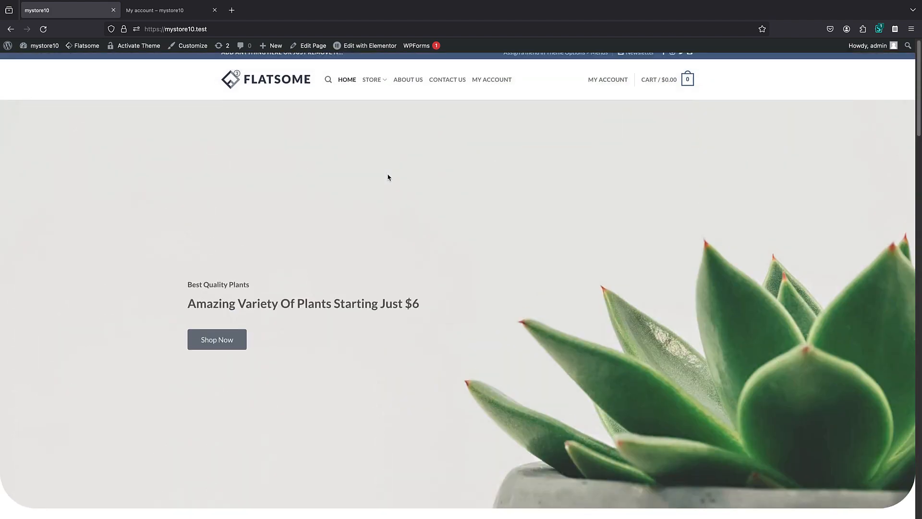
left_click(598, 87)
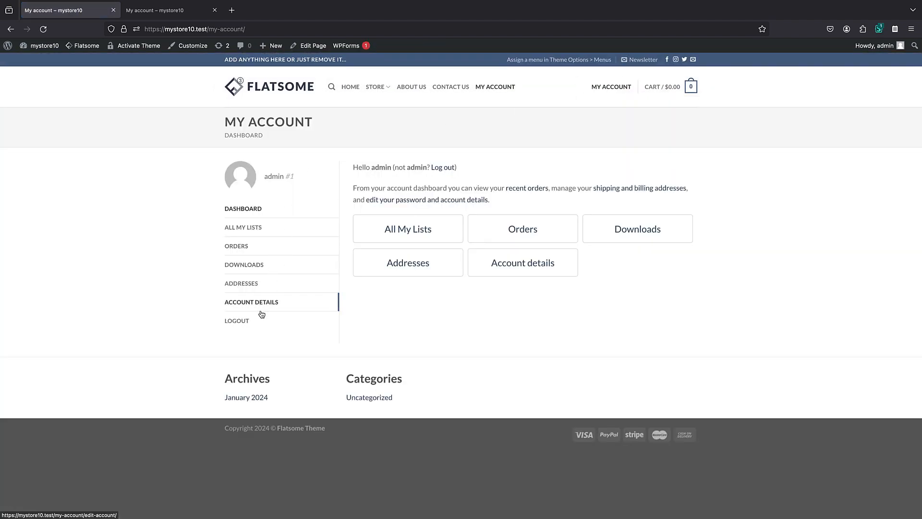
left_click(244, 227)
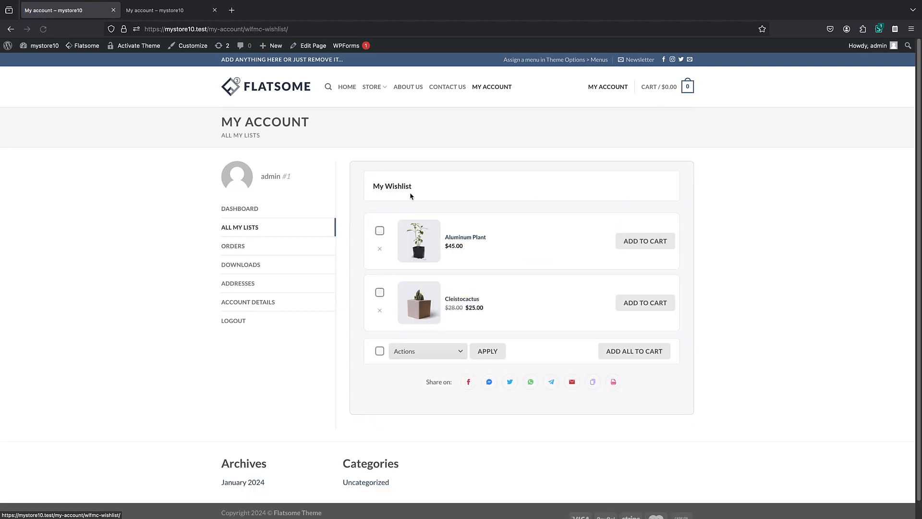
Step: Open the Header settings in the theme customizer, add the Wishlist Counter to the top bar, and preview its mini-wishlist
left_click(291, 90)
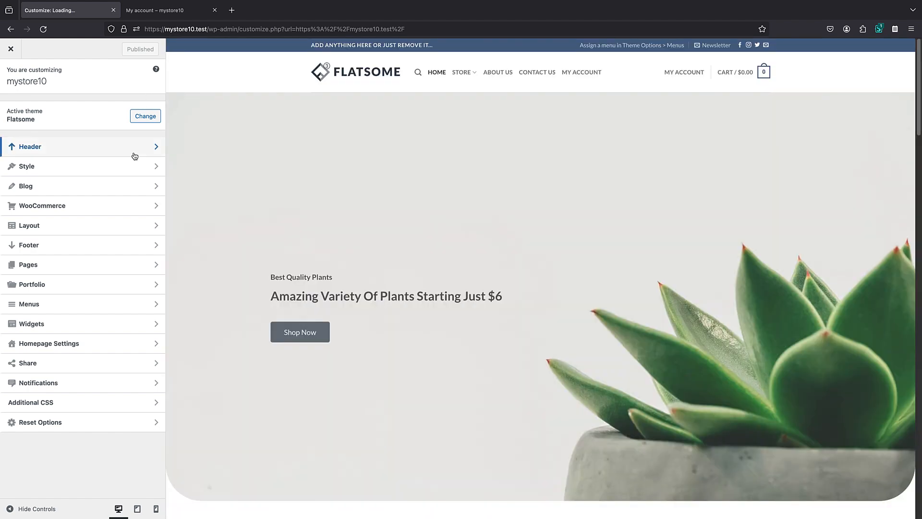
left_click(134, 152)
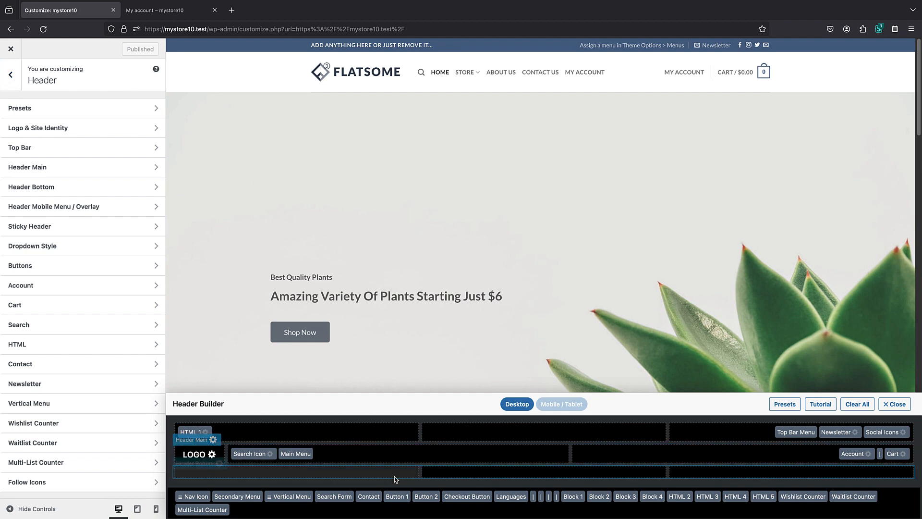
left_click_drag(799, 500, 748, 444)
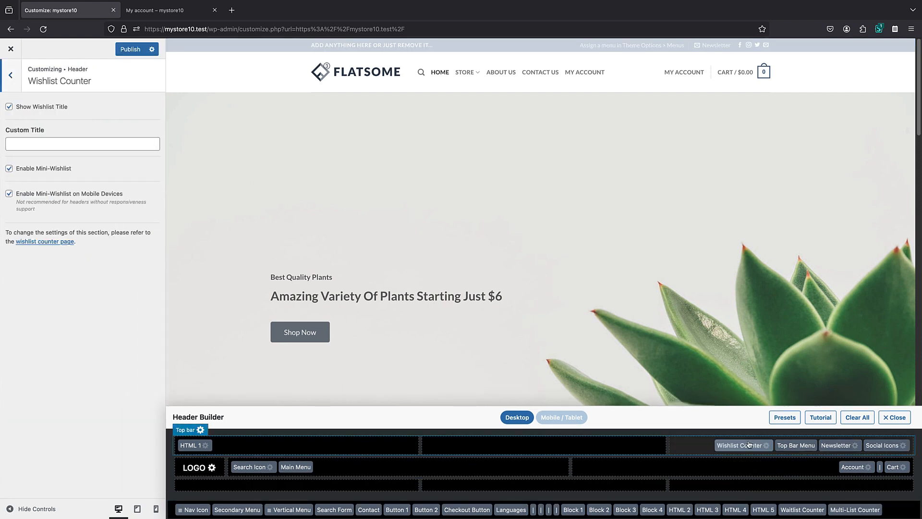
mouse_move(561, 46)
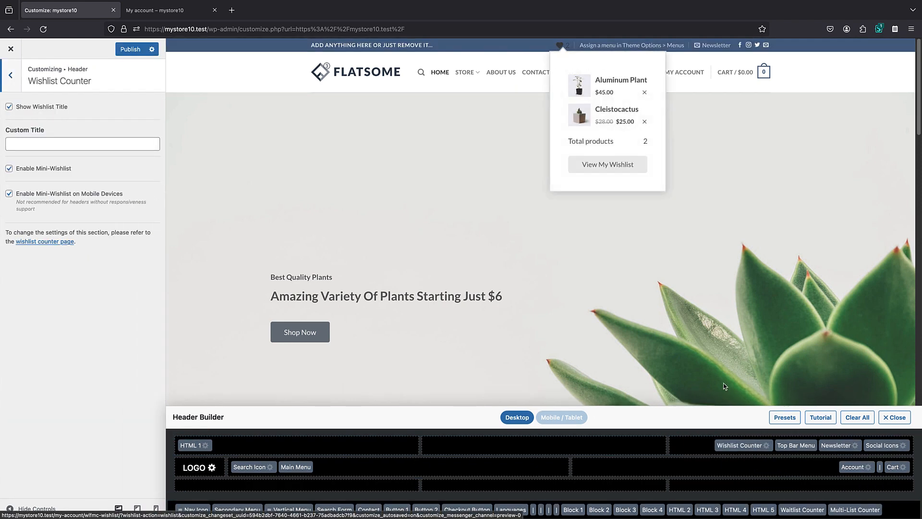
Step: Move the Wishlist Counter from the top bar to the main header row before Account and publish the change
left_click_drag(740, 445, 808, 471)
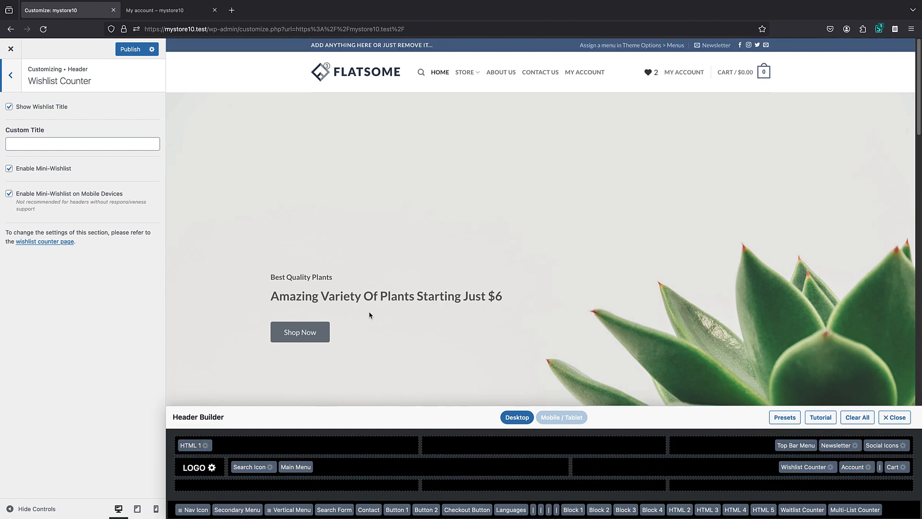
left_click(130, 49)
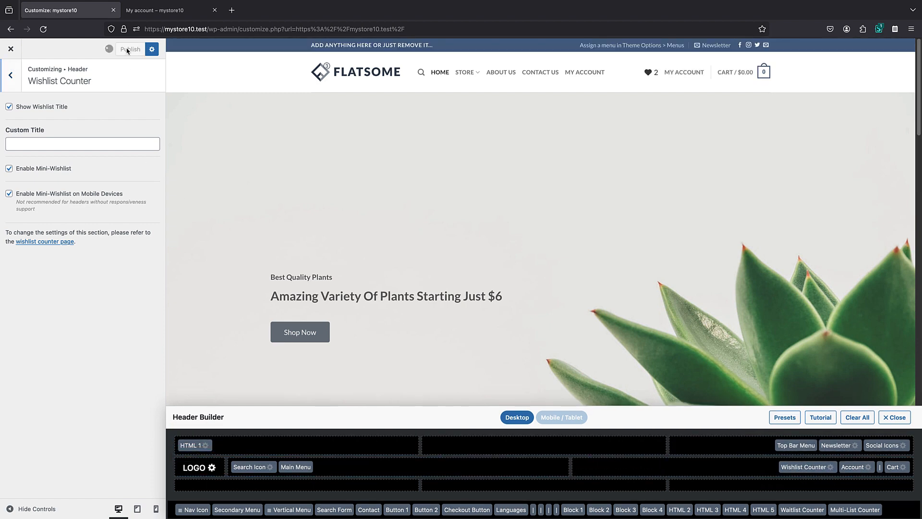
Step: Check the wishlist counter in the header of the live home page
left_click(134, 15)
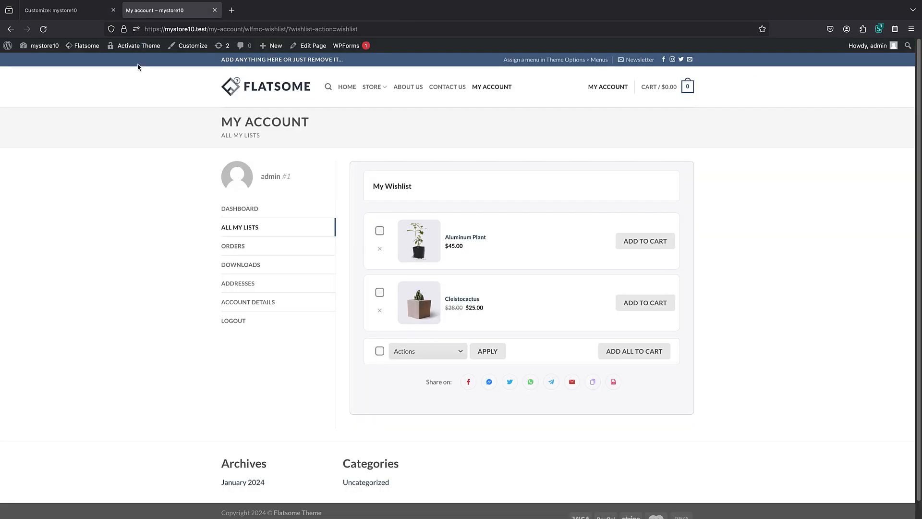
left_click(44, 30)
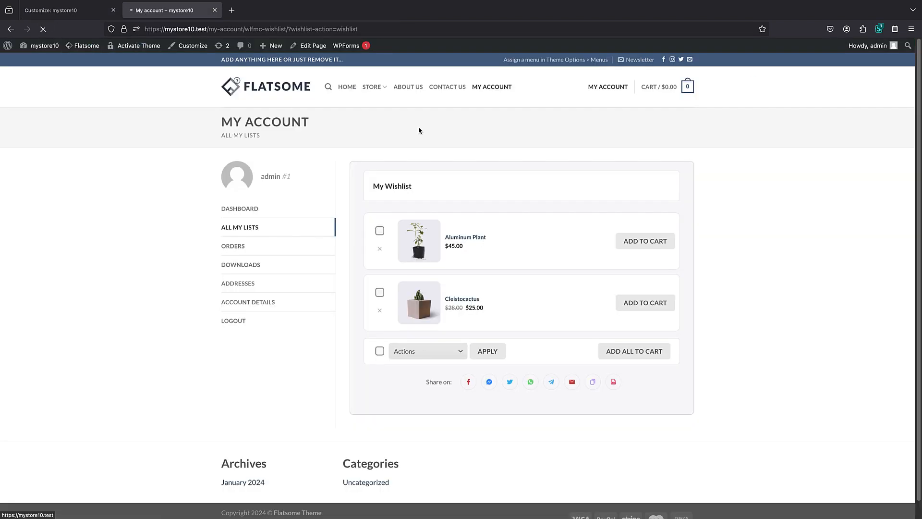
left_click(346, 87)
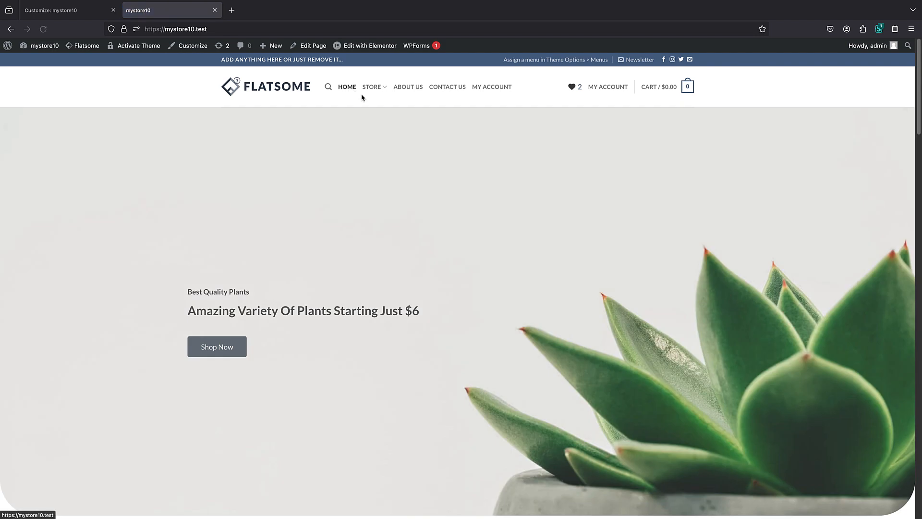
mouse_move(576, 93)
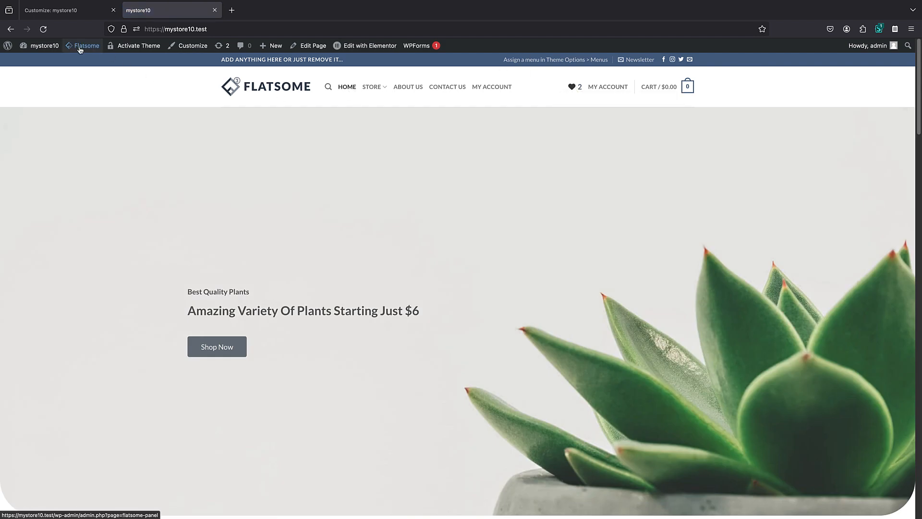
Step: Add HTML 2 to the main header before the Wishlist Counter, replace the HTML 1 content with [wlfmc_wishlist_counter], and publish
left_click(66, 14)
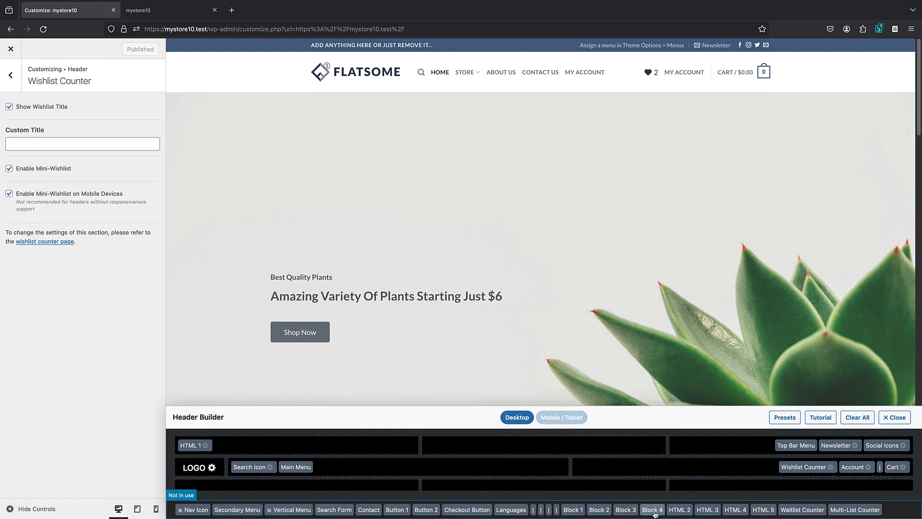
left_click_drag(682, 515, 757, 469)
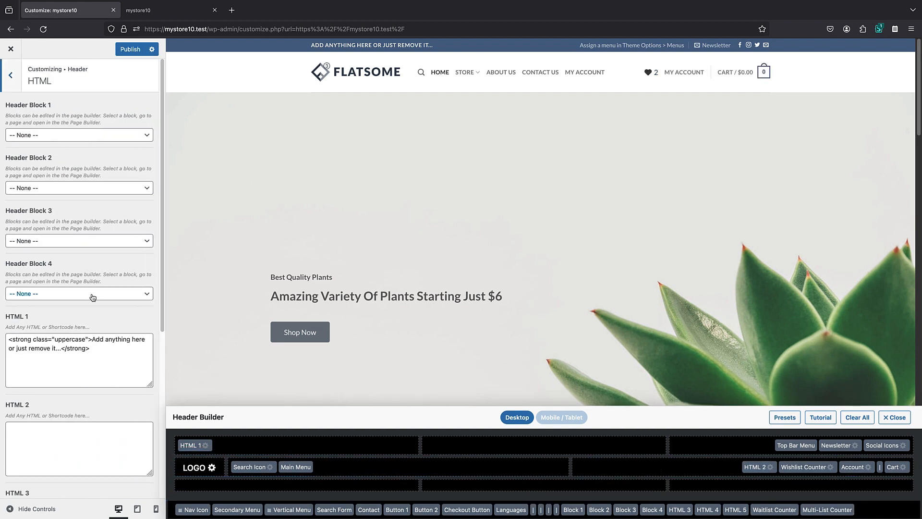
left_click(79, 352)
key("ctrl+a")
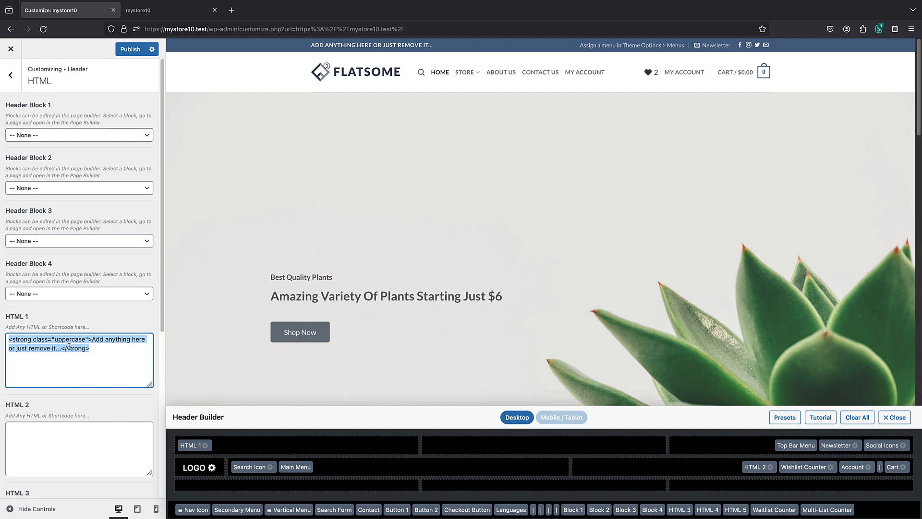
key("BackSpace")
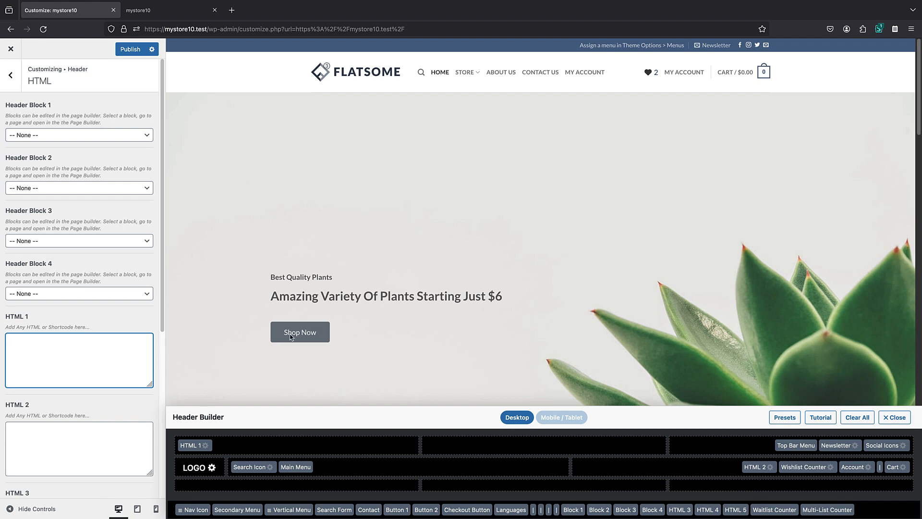
type("[wlfmc_wishlist_counter]")
left_click(128, 50)
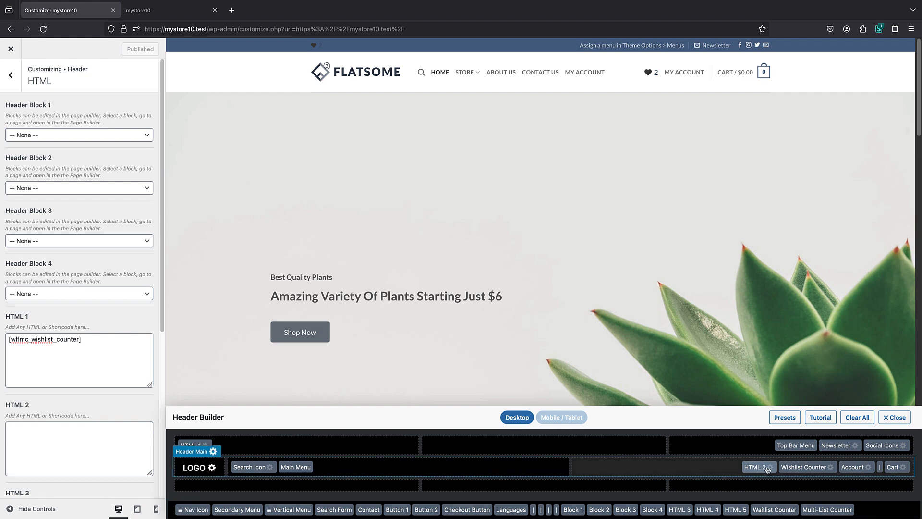
Step: Return the HTML 2 and HTML 1 elements to the unused header elements, publish the header, and close the customizer
left_click(747, 468)
left_click_drag(748, 468, 422, 414)
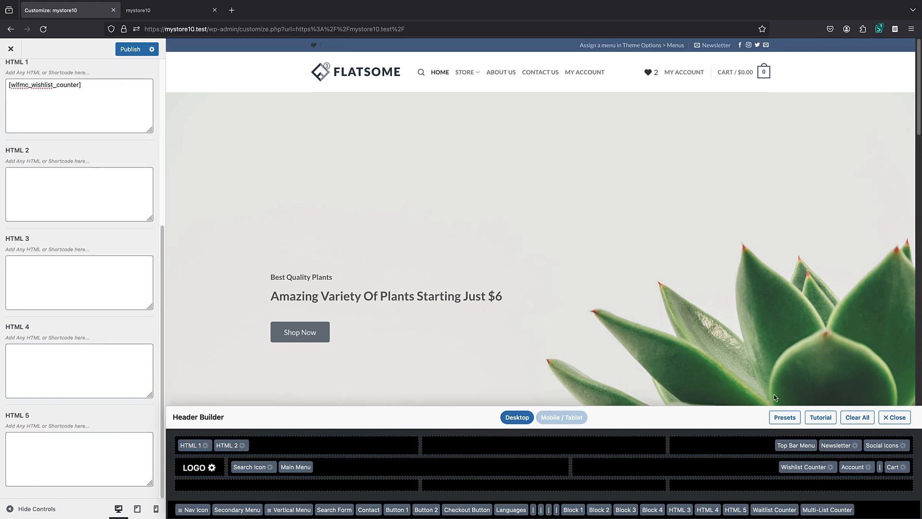
left_click_drag(230, 445, 262, 508)
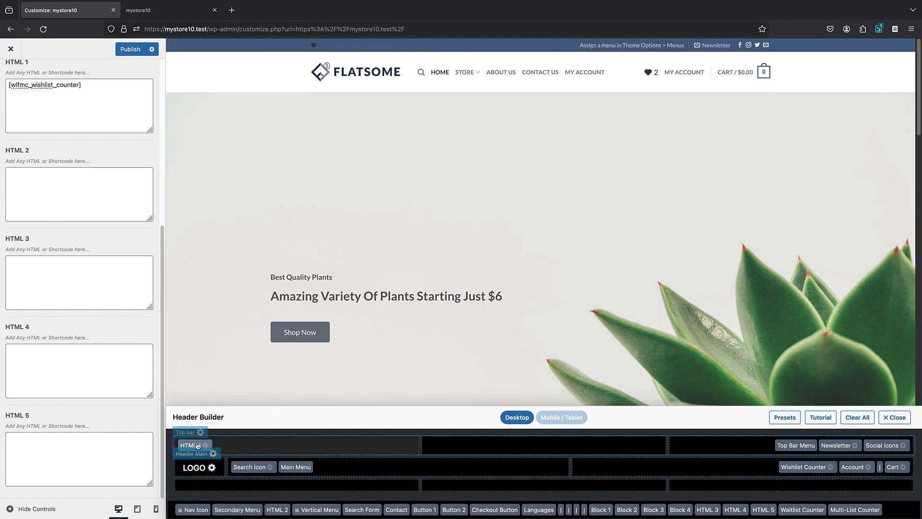
left_click_drag(191, 445, 262, 509)
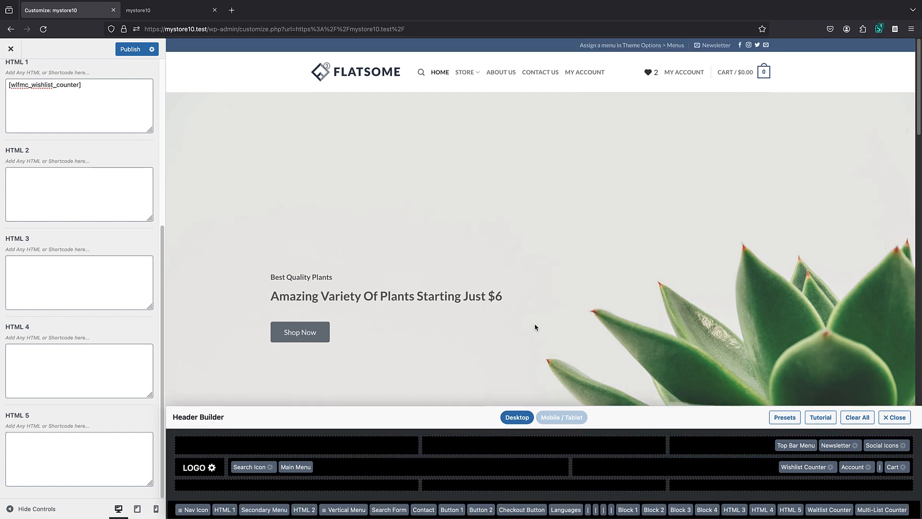
left_click(131, 49)
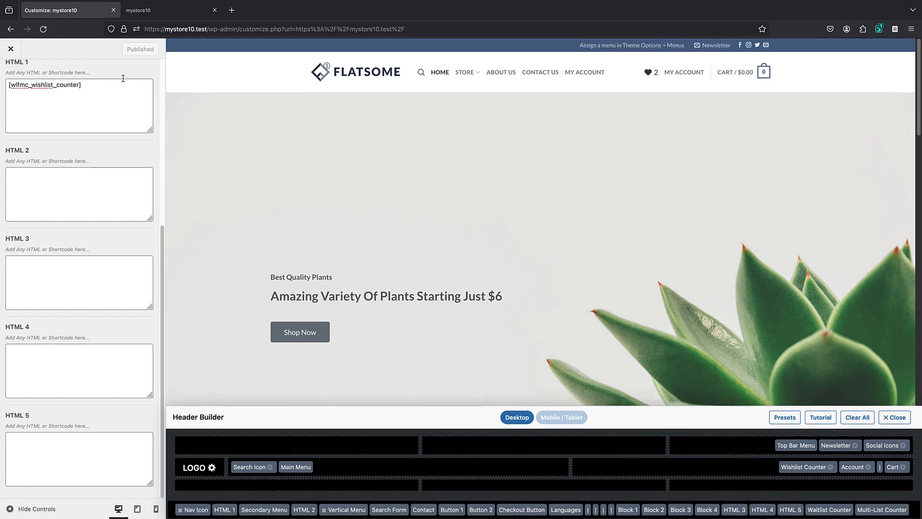
left_click(11, 48)
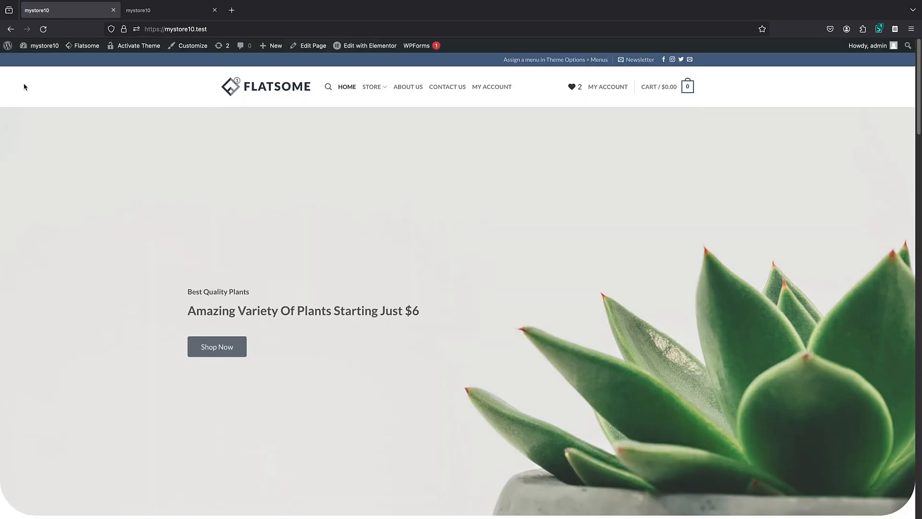
Step: Enable Multi-List in MoreConvert's Multi-list settings in the WordPress admin and save the settings
mouse_move(7, 46)
left_click(20, 62)
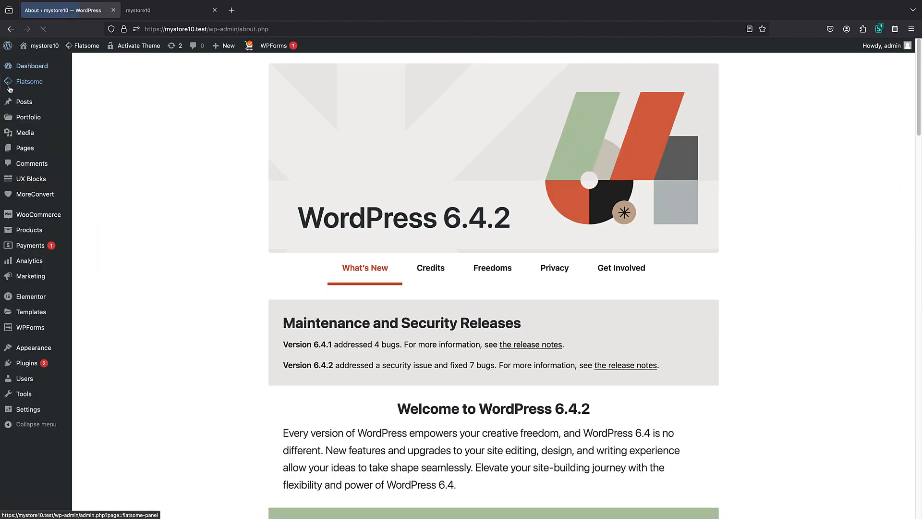
mouse_move(44, 187)
mouse_move(45, 196)
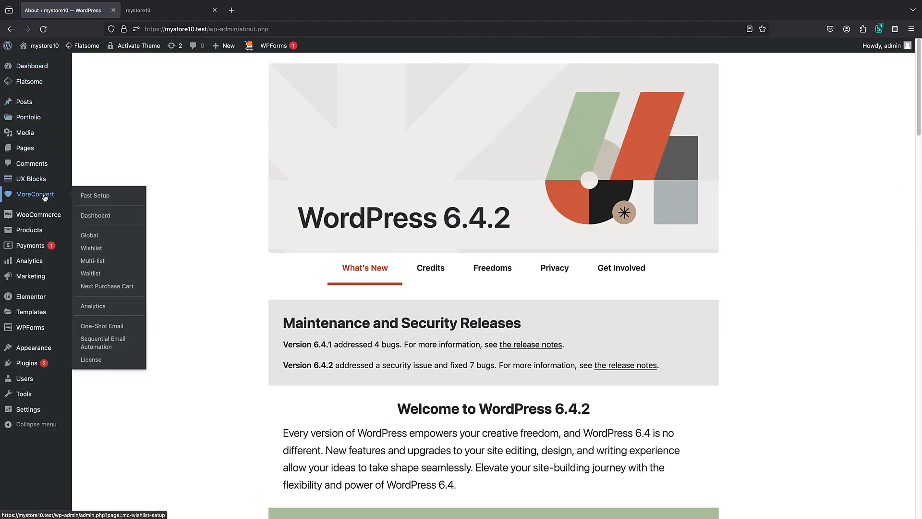
left_click(93, 260)
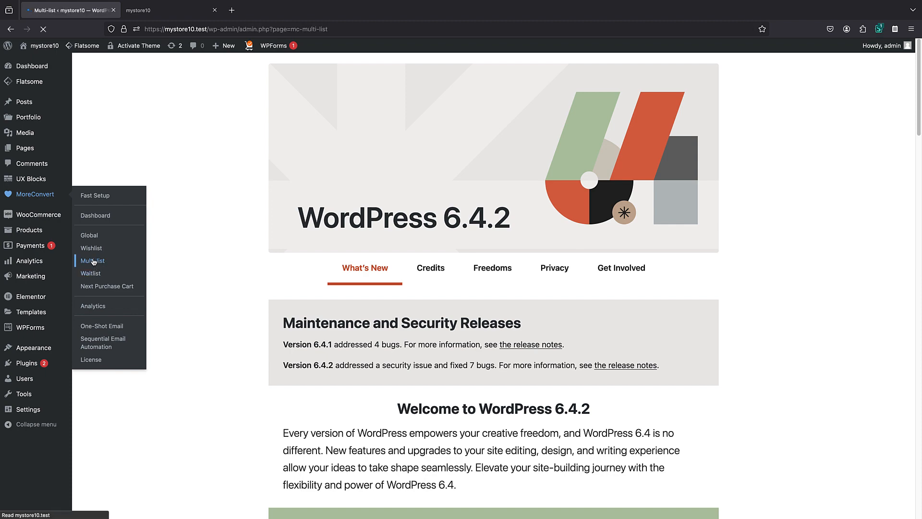
scroll(249, 221, "down", 1)
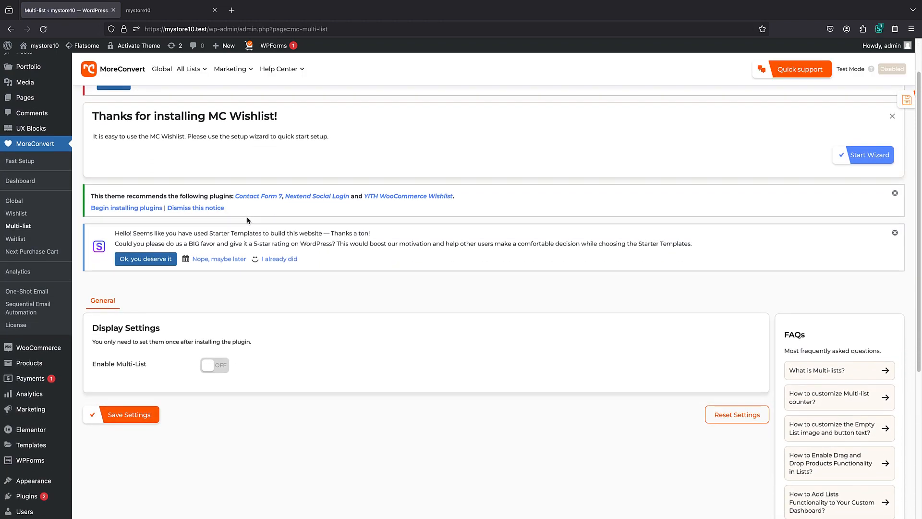
left_click(215, 365)
scroll(407, 317, "down", 5)
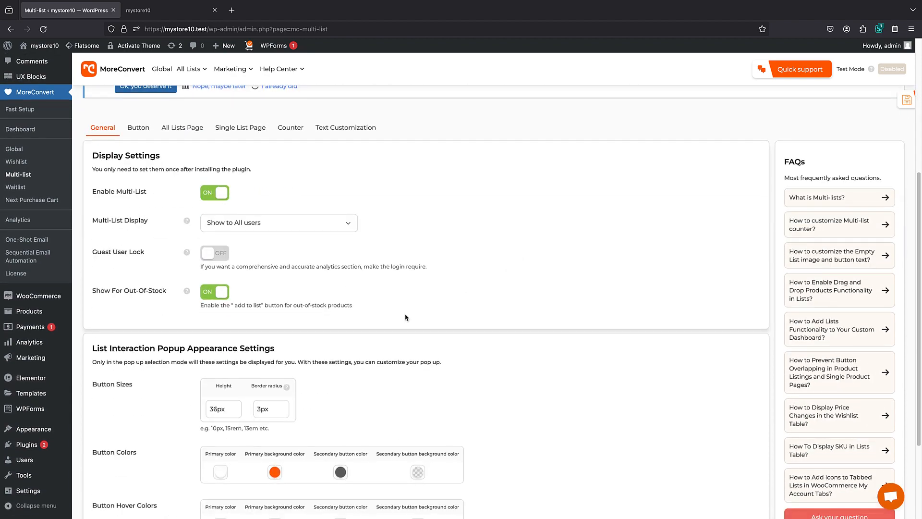
left_click(142, 486)
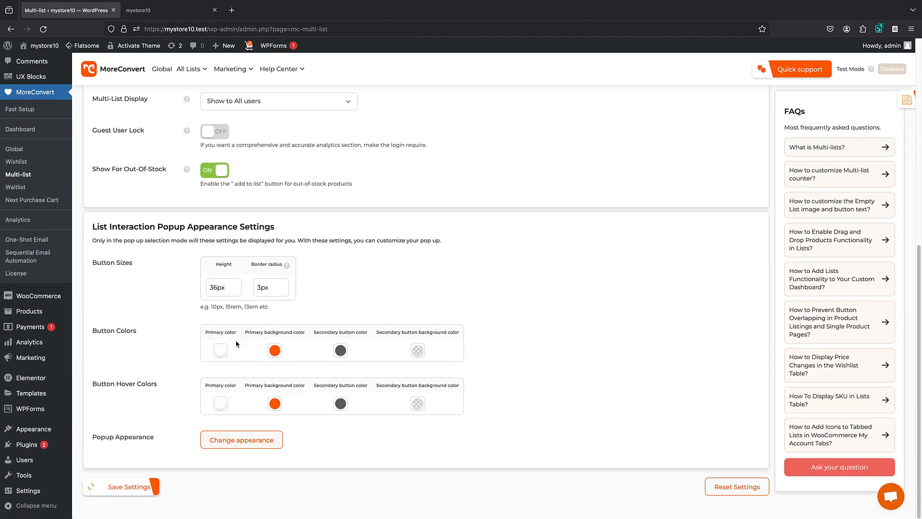
Step: Review the multi-list button settings for the single product page and product listings
left_click(139, 351)
scroll(192, 326, "down", 5)
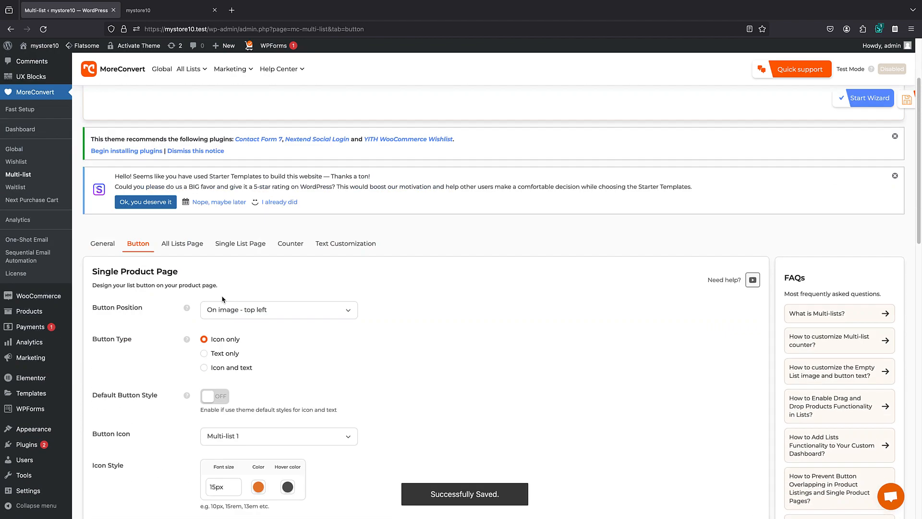
scroll(216, 293, "down", 6)
scroll(216, 294, "down", 4)
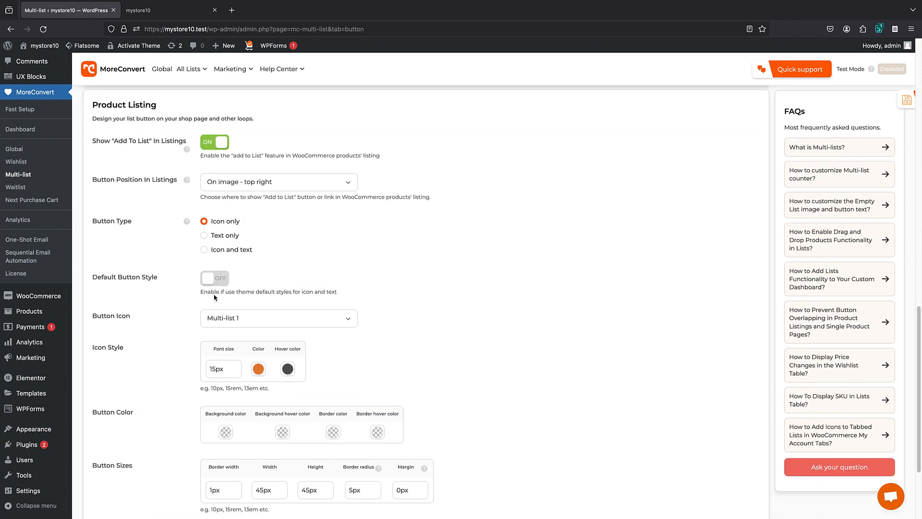
Step: Open the live Aluminum Plant product from the Plants category and bring up its Lists popup from the product image
left_click(144, 10)
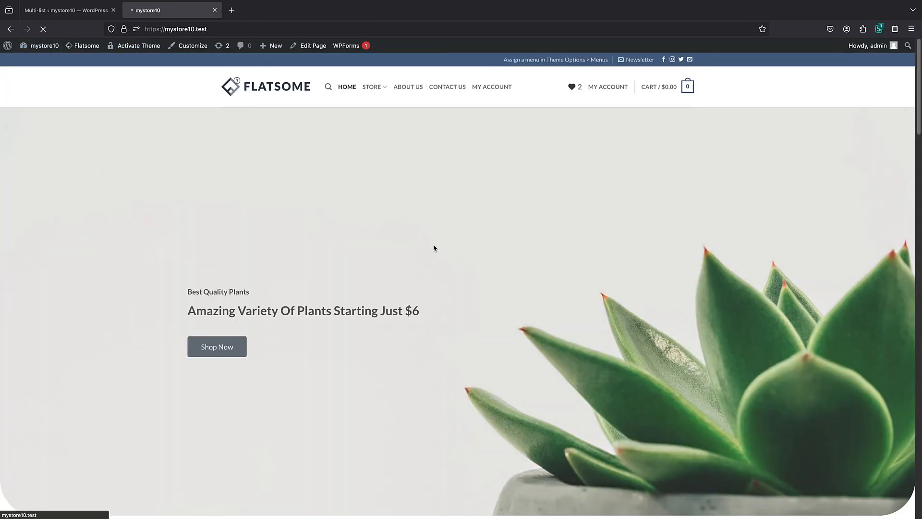
mouse_move(365, 86)
left_click(380, 107)
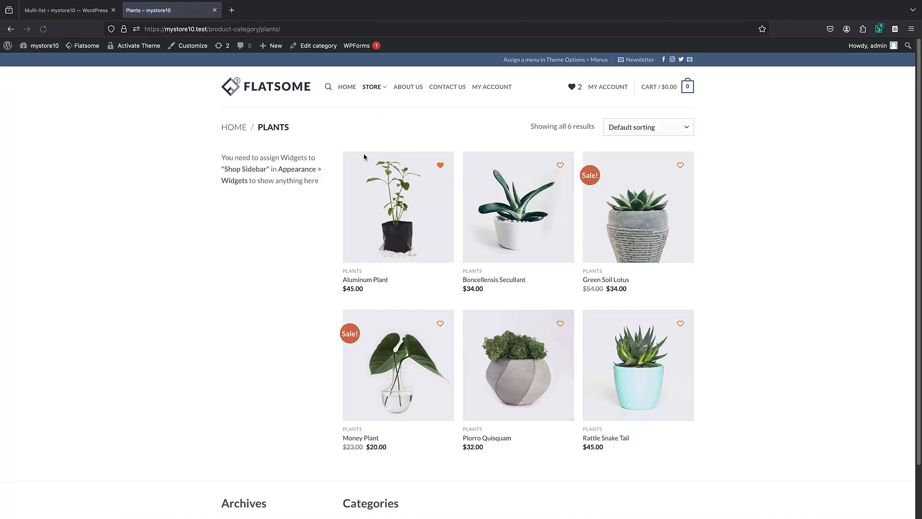
left_click(412, 213)
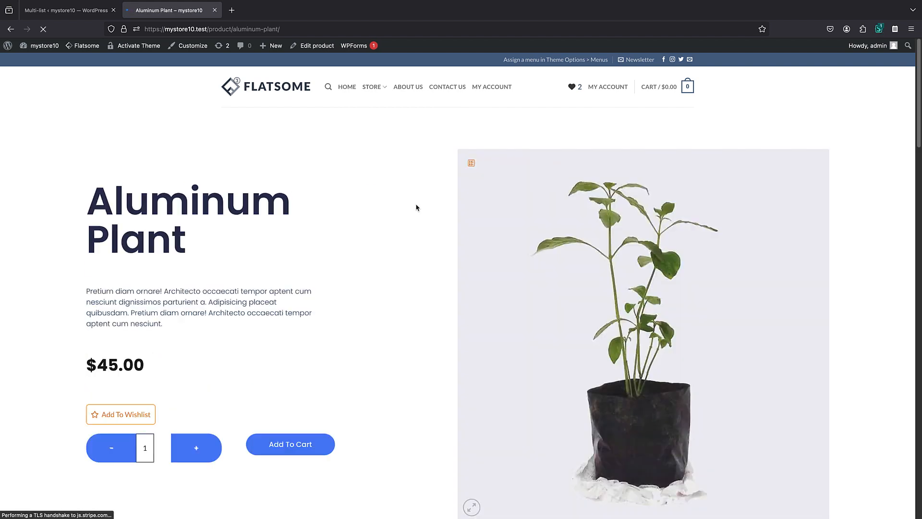
left_click(471, 165)
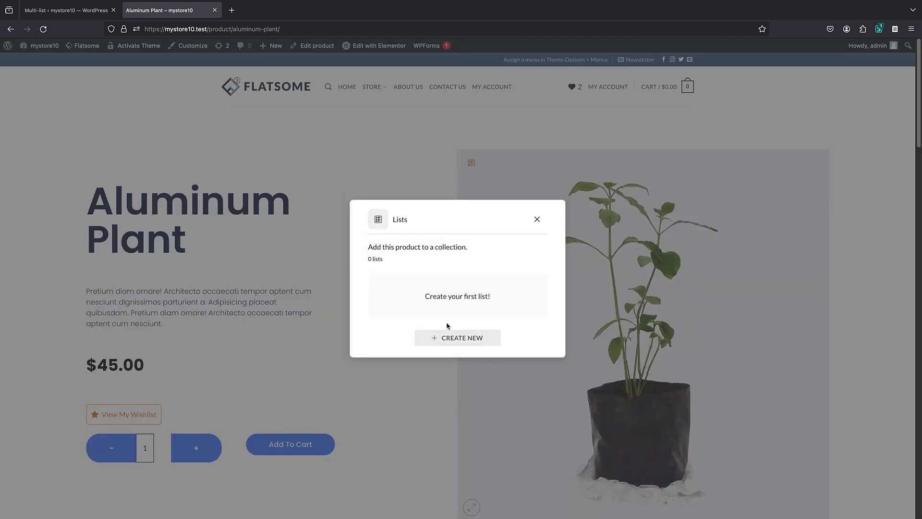
Step: Bring up the Create New List form for Aluminum Plant, look over its fields, and close the list popups
left_click(430, 337)
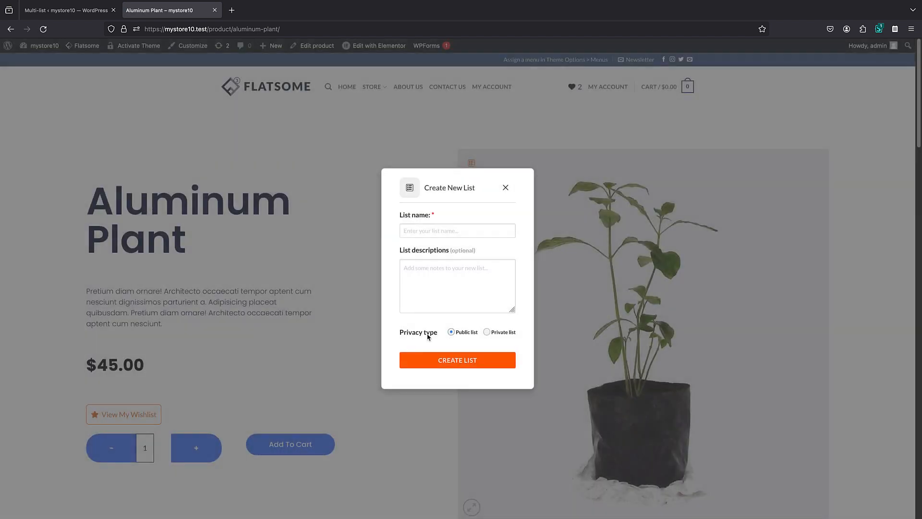
left_click(505, 187)
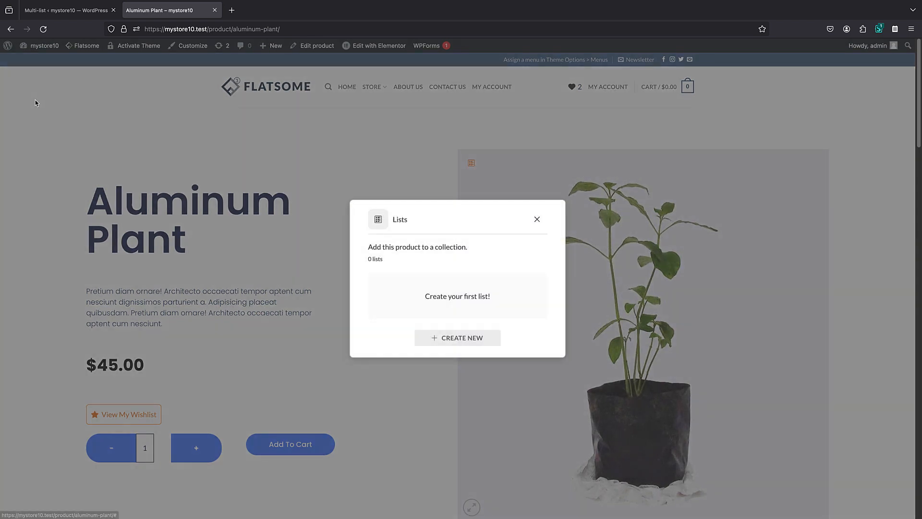
left_click(537, 219)
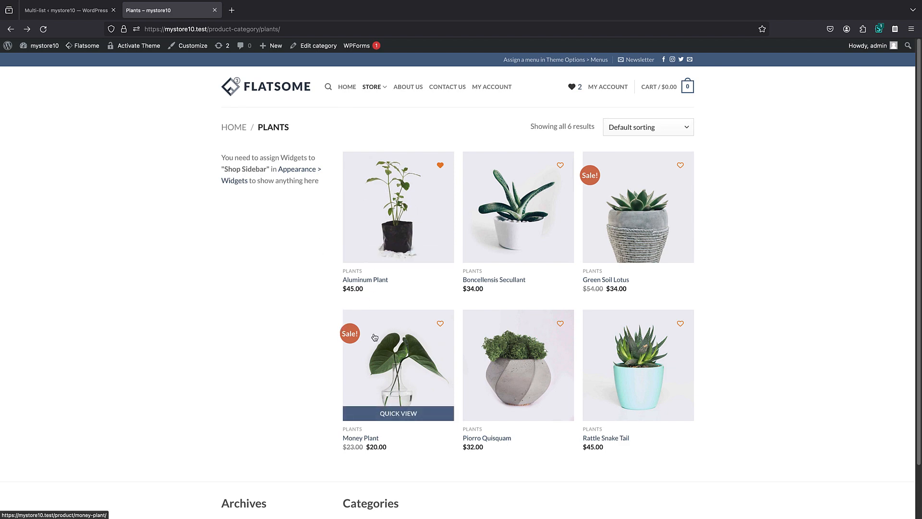
Step: Set the multi-list button position in product listings to Before "add to cart" button and save the settings
left_click(63, 18)
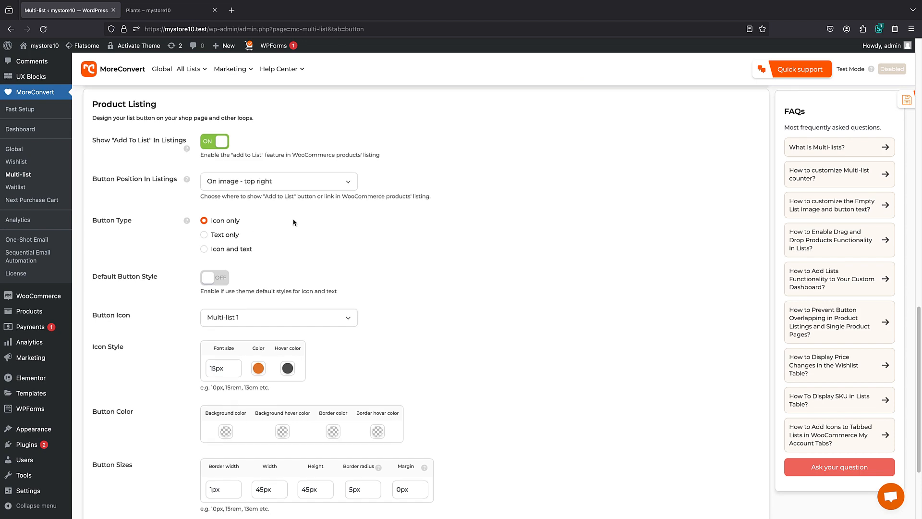
scroll(298, 218, "down", 3)
scroll(297, 218, "up", 2)
scroll(298, 217, "up", 10)
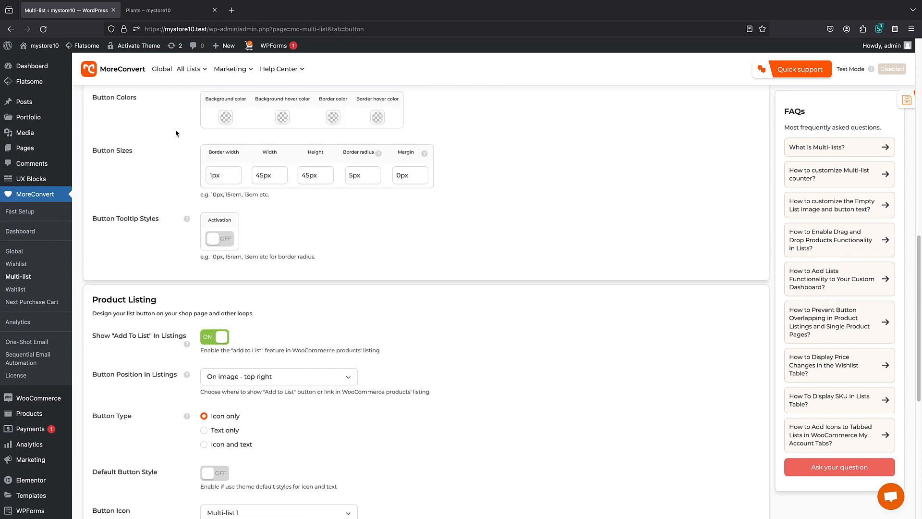
scroll(190, 168, "down", 3)
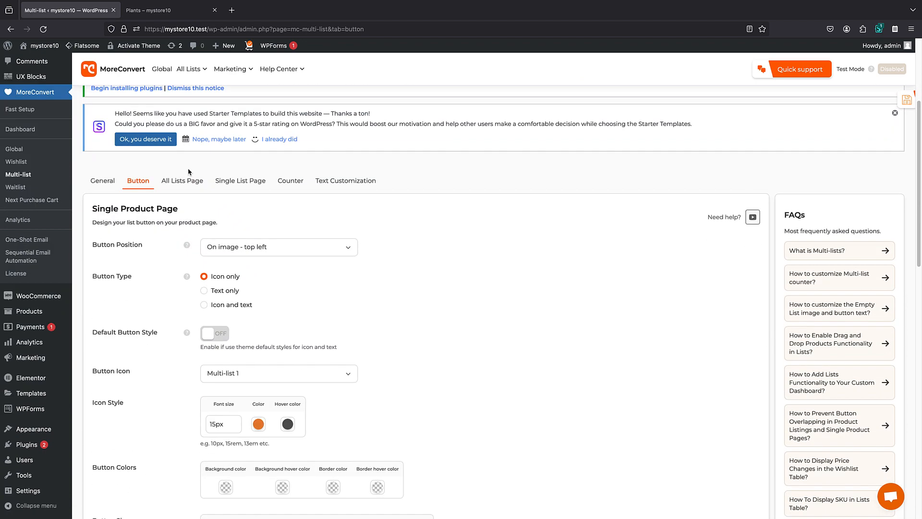
scroll(213, 236, "down", 20)
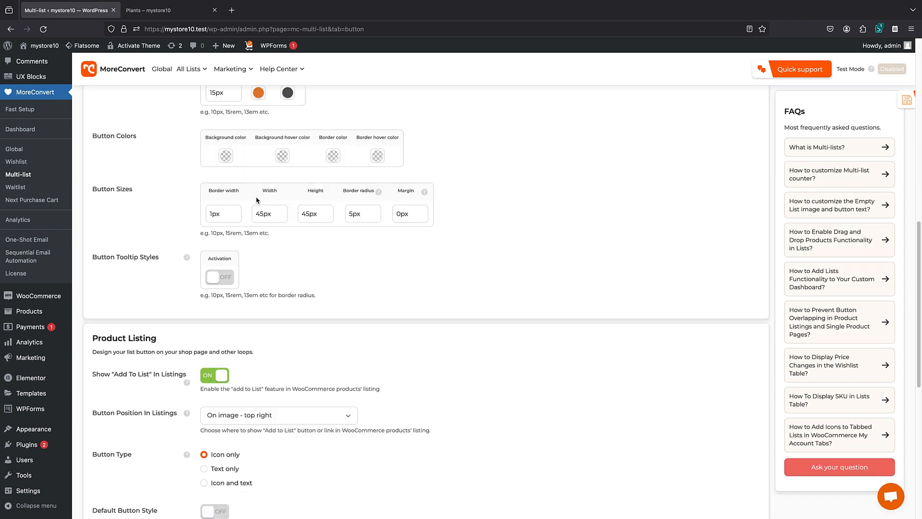
left_click(269, 300)
scroll(272, 336, "down", 1)
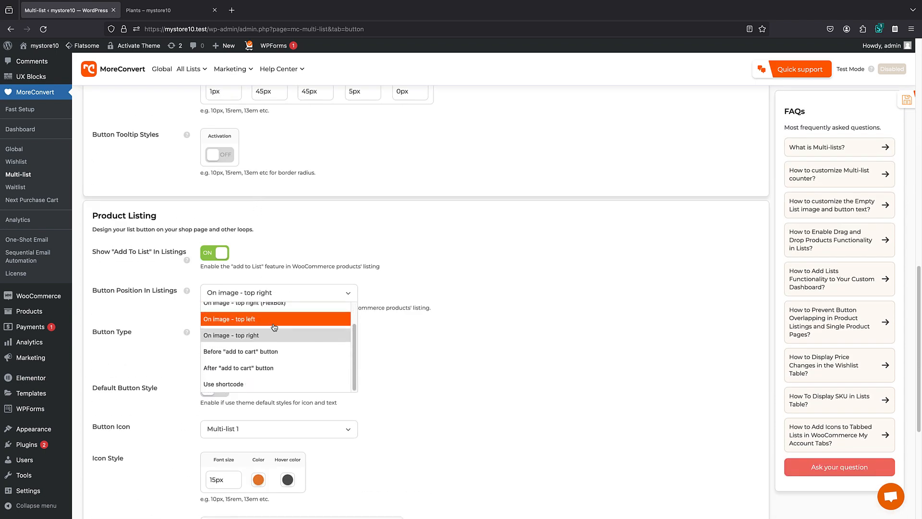
left_click(260, 356)
scroll(144, 432, "down", 10)
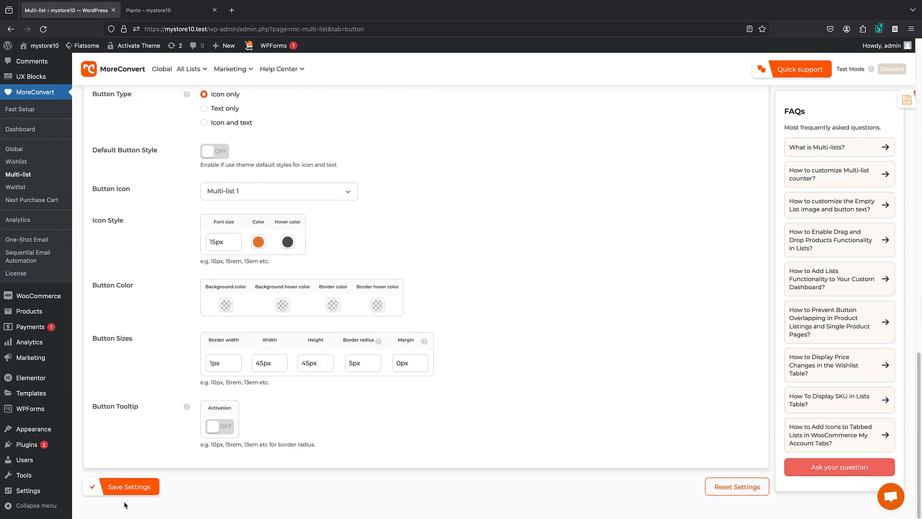
left_click(131, 480)
Step: Reload the live Plants category page to check the multi-list buttons in the product listing
left_click(148, 11)
mouse_move(405, 262)
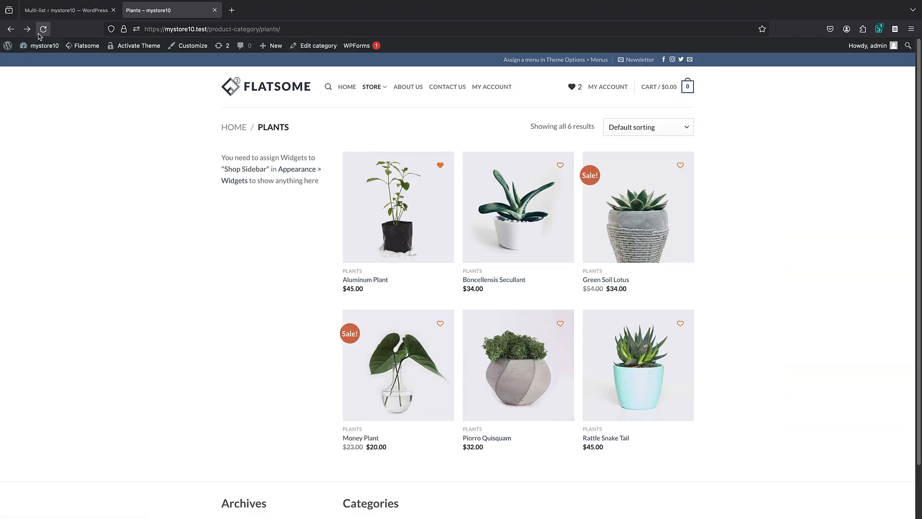
left_click(43, 29)
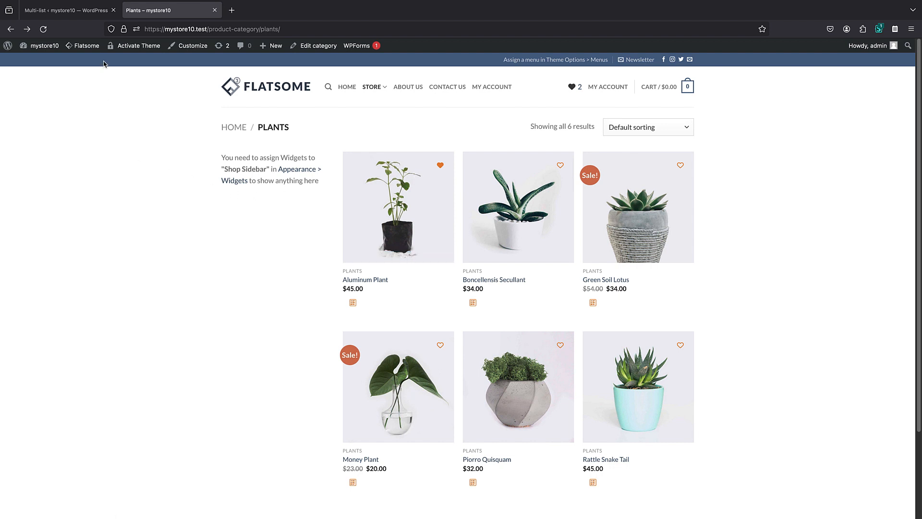
Step: Enable Waitlist in MoreConvert's Waitlist settings in the WordPress admin and save the settings
left_click(56, 19)
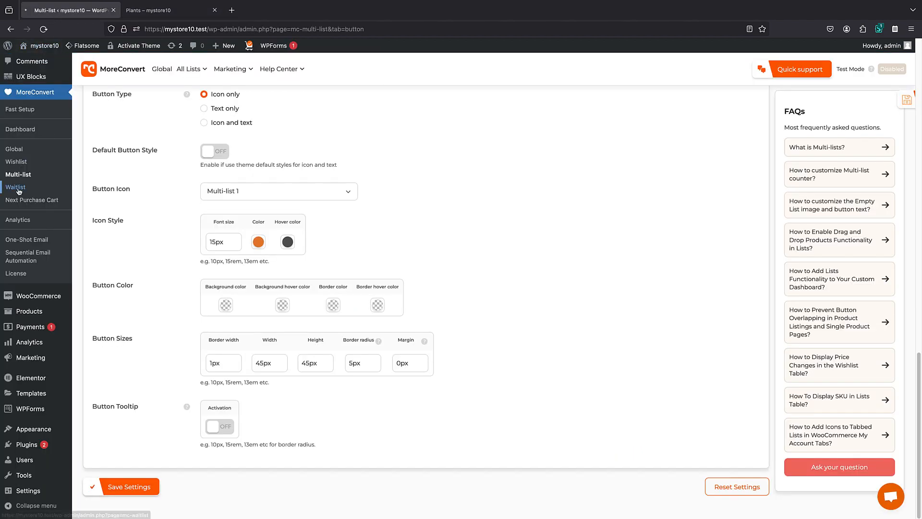
left_click(19, 190)
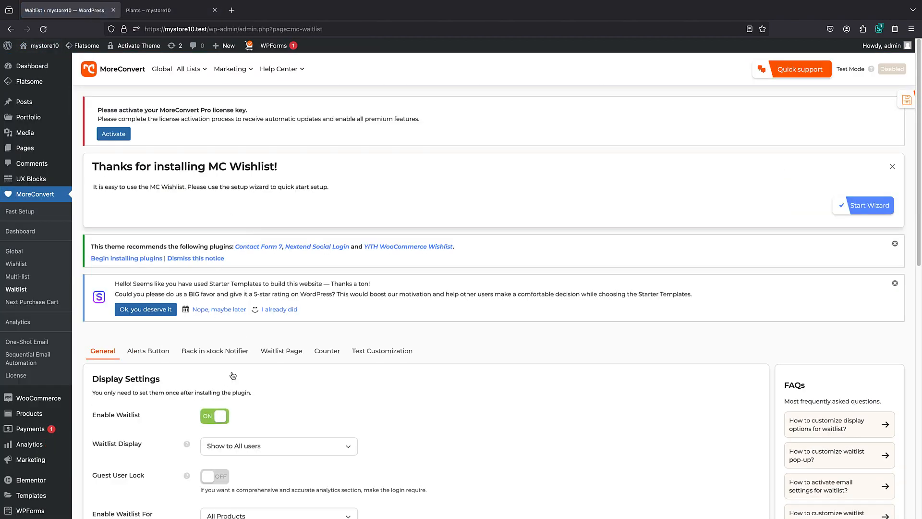
scroll(233, 375, "down", 15)
left_click(147, 483)
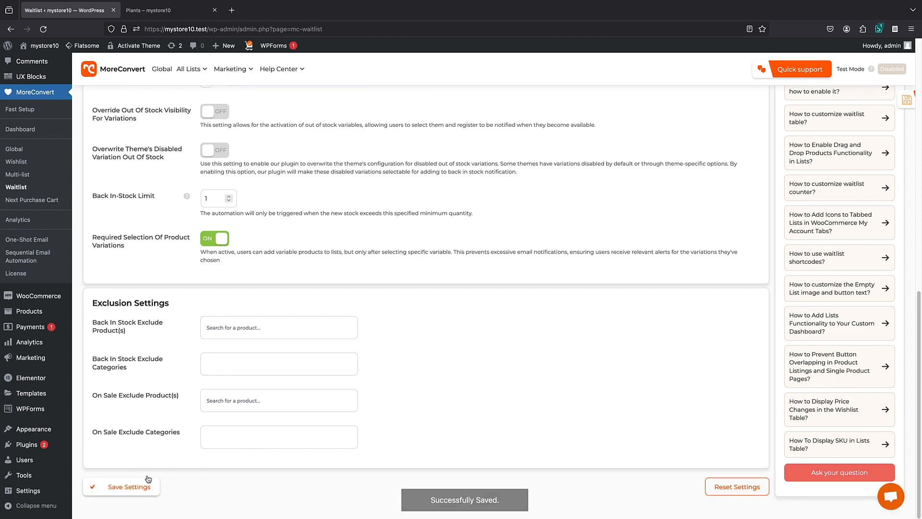
Step: Open the live Aluminum Plant product from the Plants category to check the buttons on its image
mouse_move(35, 50)
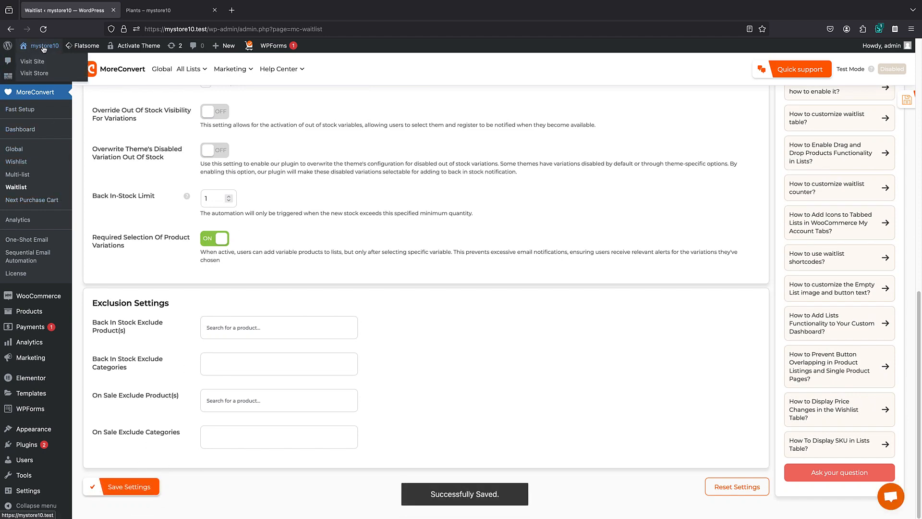
left_click(144, 11)
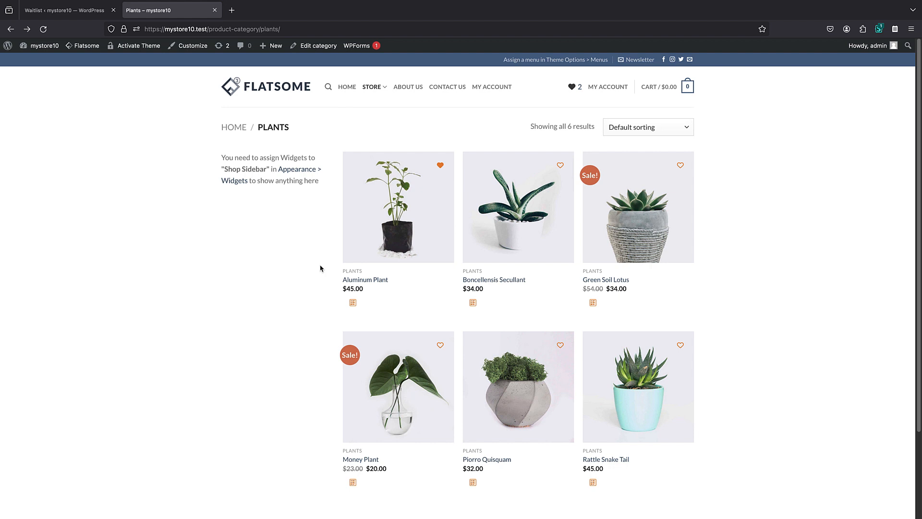
left_click(432, 211)
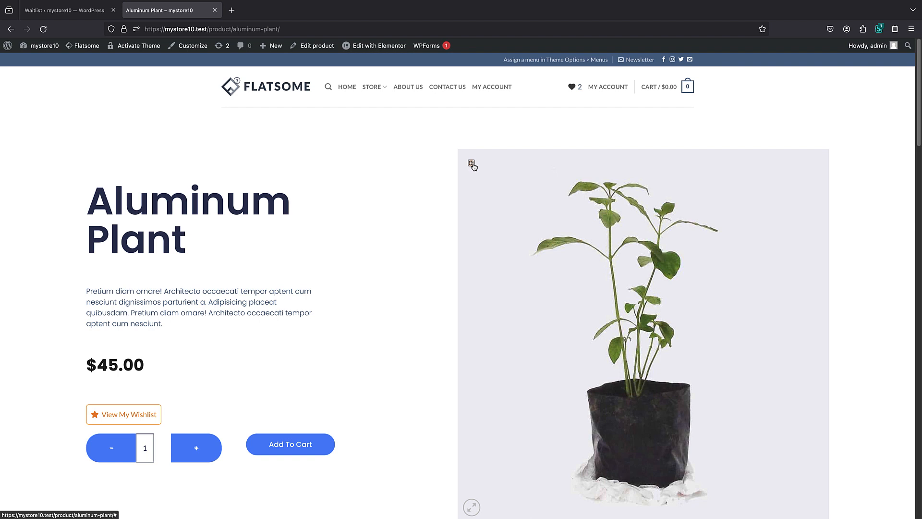
Step: Set the waitlist alerts button position on the single product page to On image - top right
left_click(65, 10)
scroll(109, 188, "up", 3)
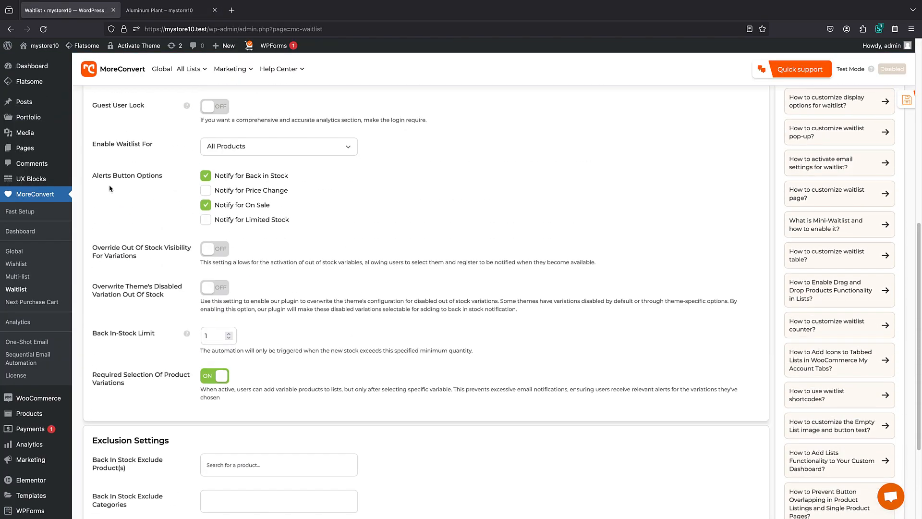
scroll(110, 188, "up", 5)
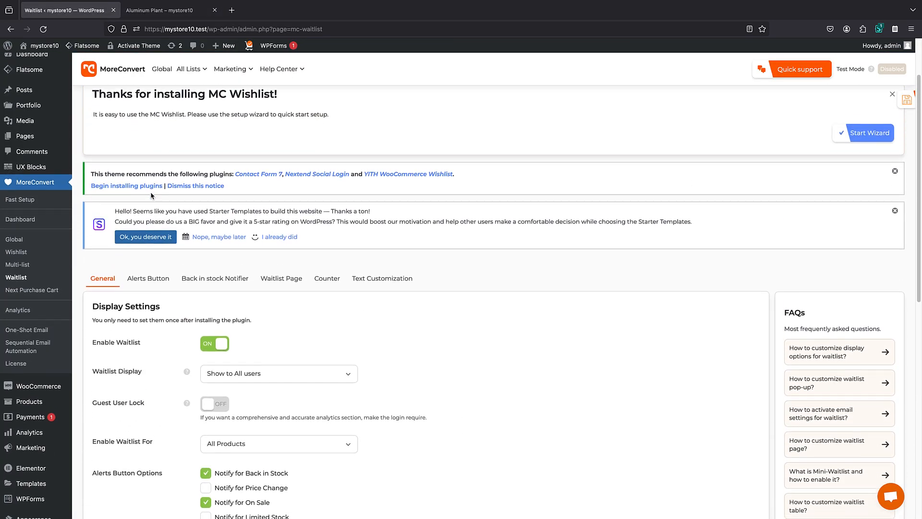
scroll(151, 194, "down", 5)
left_click(149, 195)
scroll(234, 130, "down", 1)
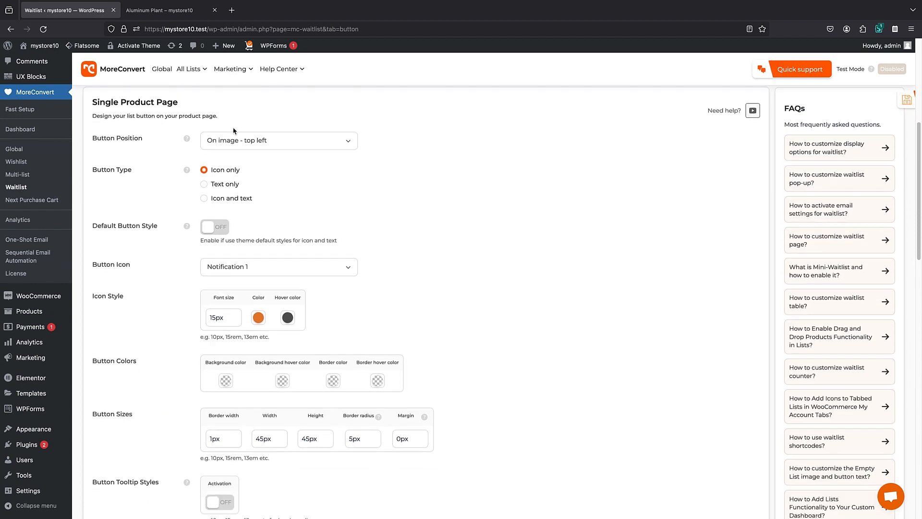
left_click(227, 147)
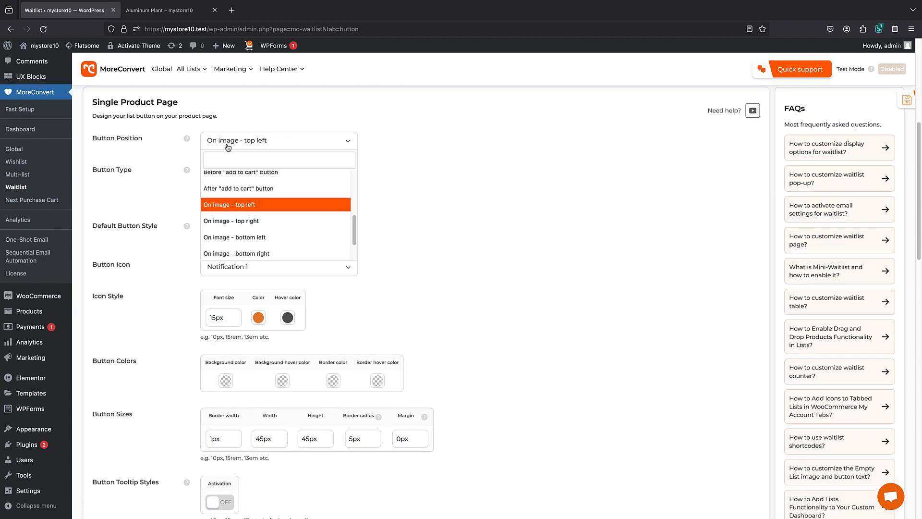
left_click(271, 222)
Step: Set the waitlist button position in product listings to After "add to cart" button and save the settings
scroll(213, 290, "down", 4)
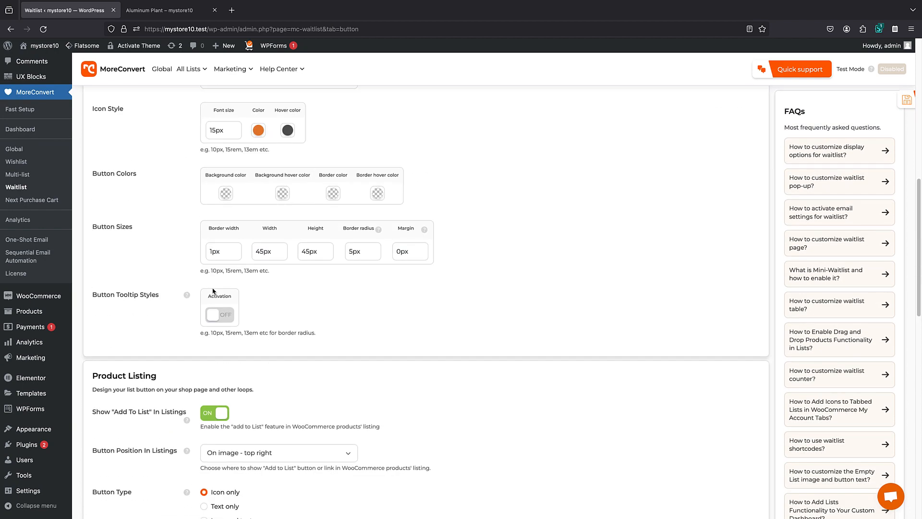
scroll(233, 340, "down", 3)
left_click(269, 295)
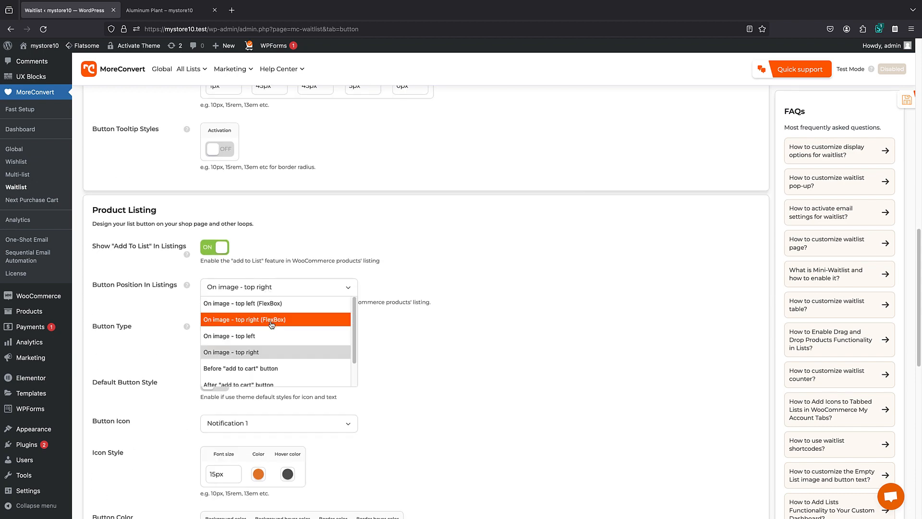
scroll(260, 326, "down", 1)
left_click(256, 361)
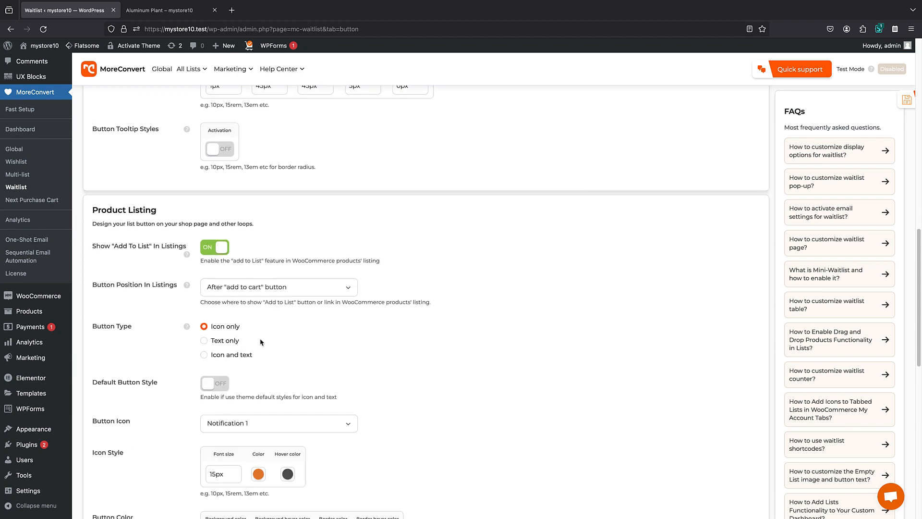
scroll(256, 362, "down", 9)
left_click(127, 484)
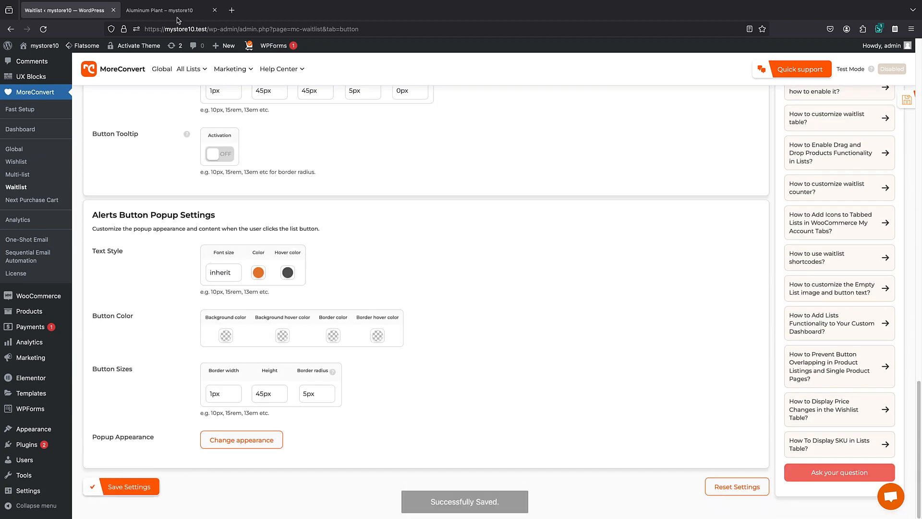
Step: Check the notification popup on the reloaded Aluminum Plant page and the alert buttons in the Plants category listing
left_click(174, 13)
left_click(43, 30)
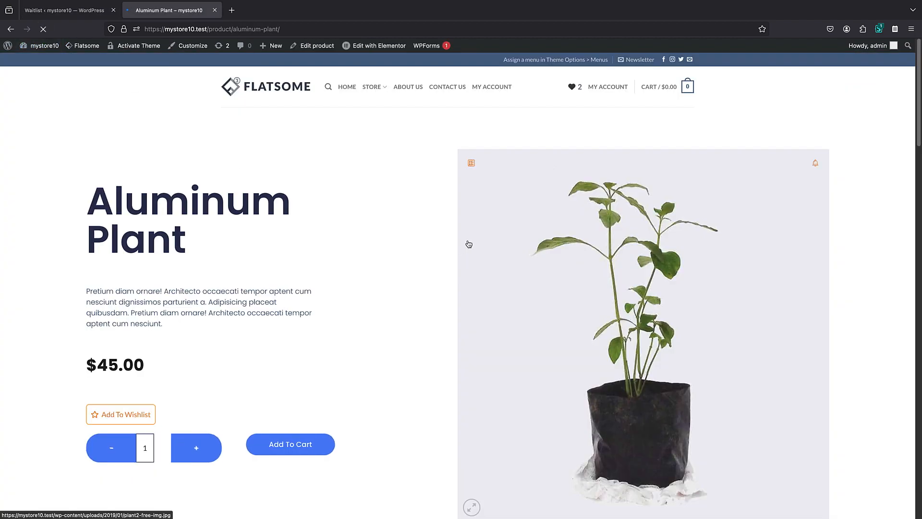
left_click(815, 163)
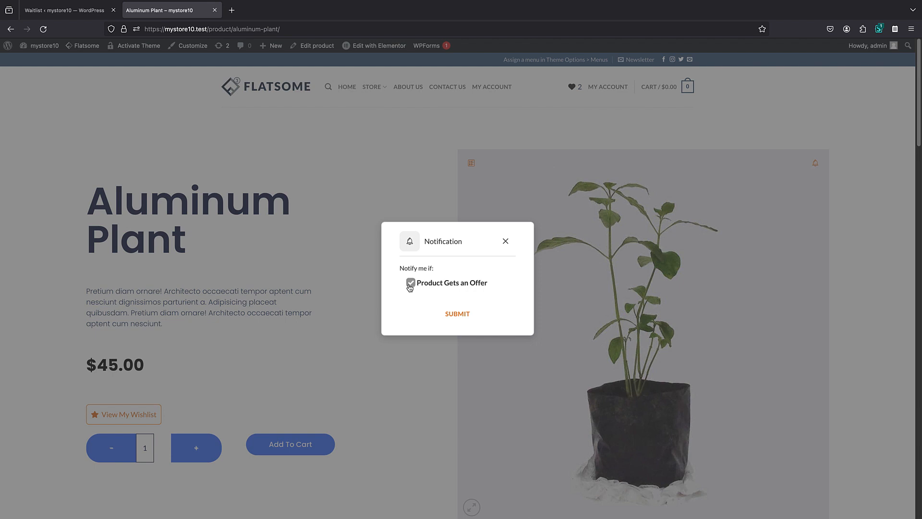
left_click(505, 241)
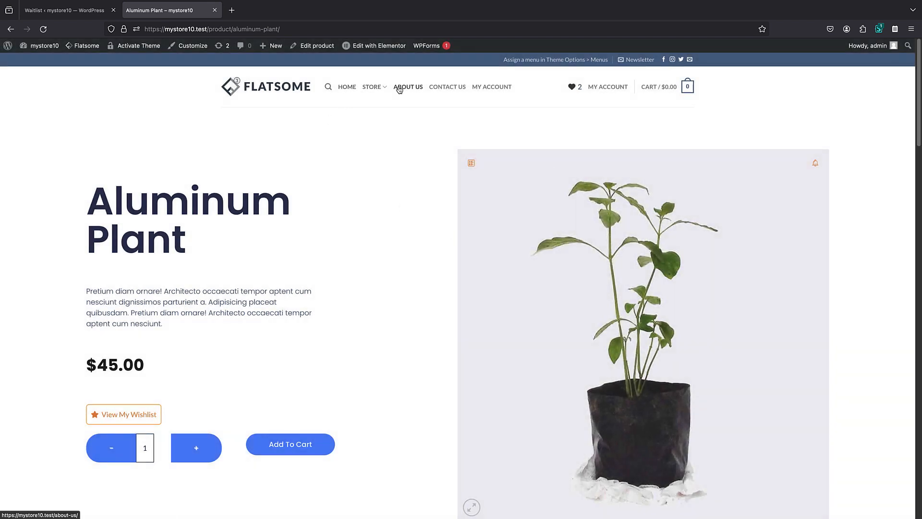
mouse_move(371, 88)
left_click(377, 116)
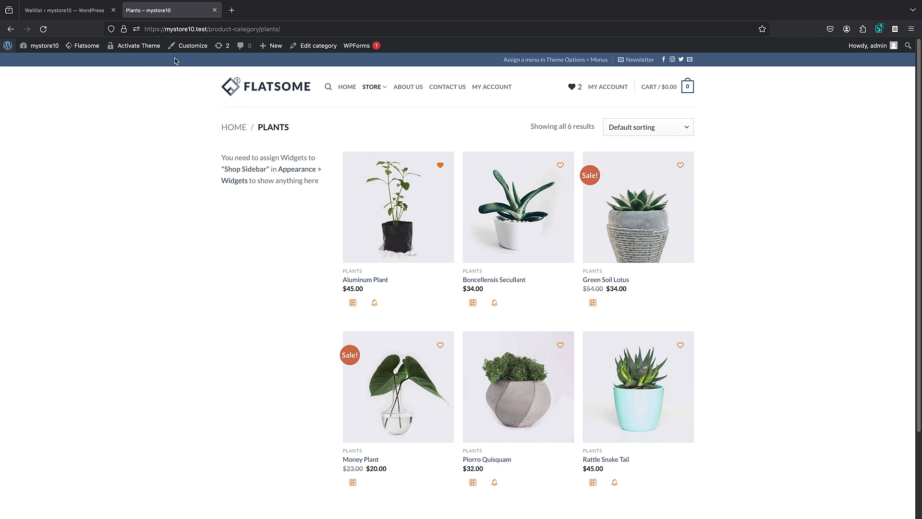
Step: Add the Waitlist Counter and Multi-List Counter before the Wishlist Counter in the main header row using the customizer's Header Builder
left_click(184, 46)
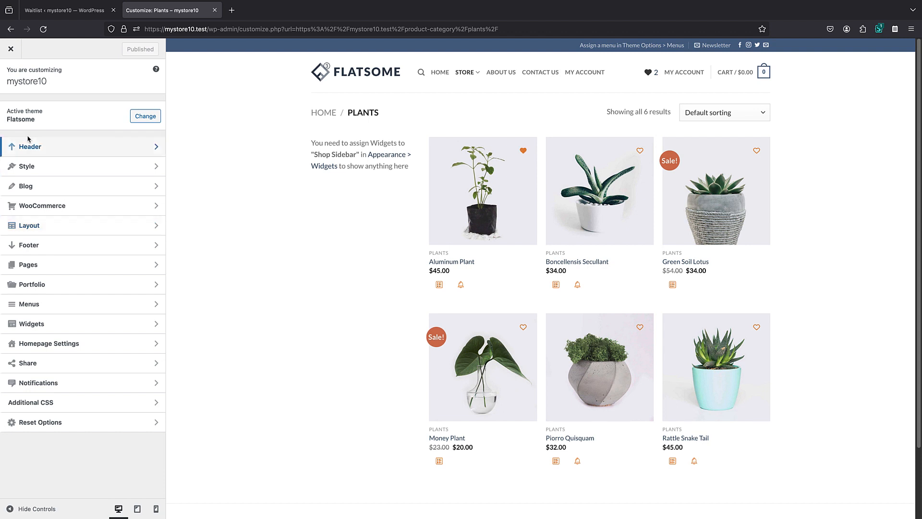
left_click(28, 145)
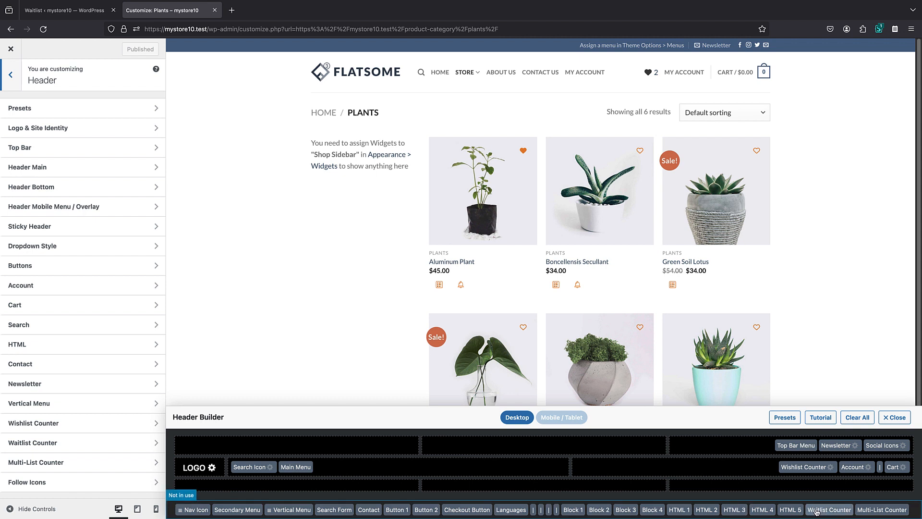
left_click_drag(817, 511, 767, 476)
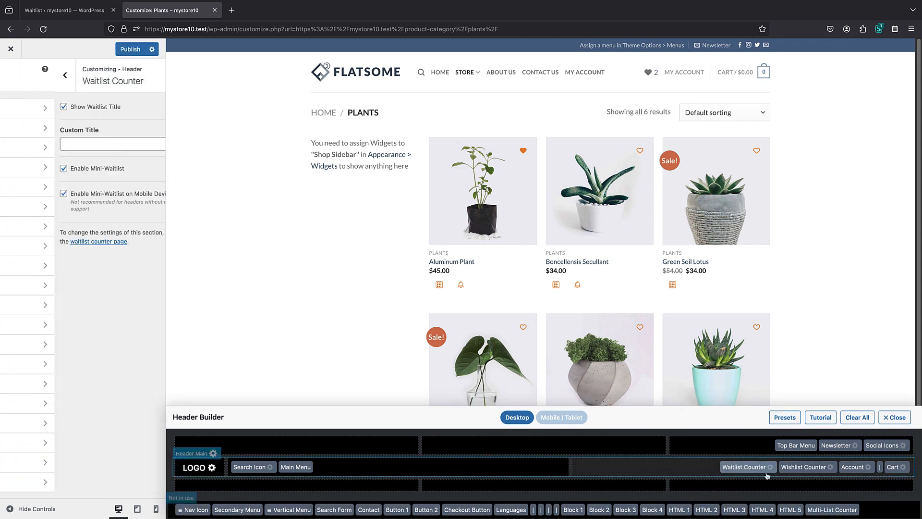
left_click_drag(832, 509, 672, 478)
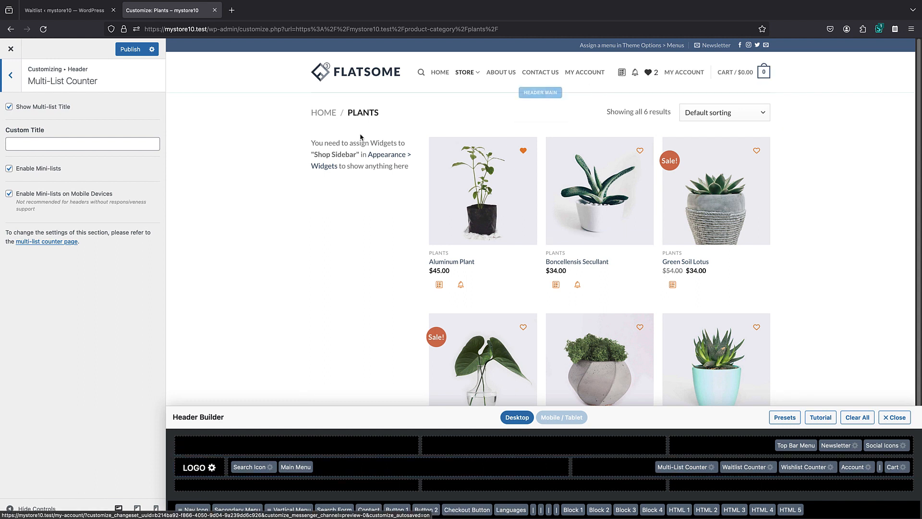
Step: Publish the header changes, close the customizer, and preview the waitlist counter's dropdown on the live Plants page
left_click(121, 51)
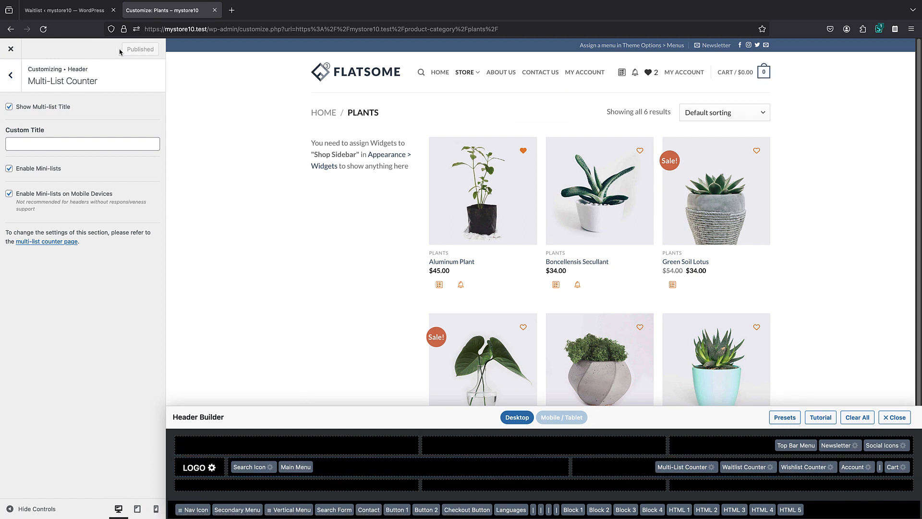
left_click(11, 49)
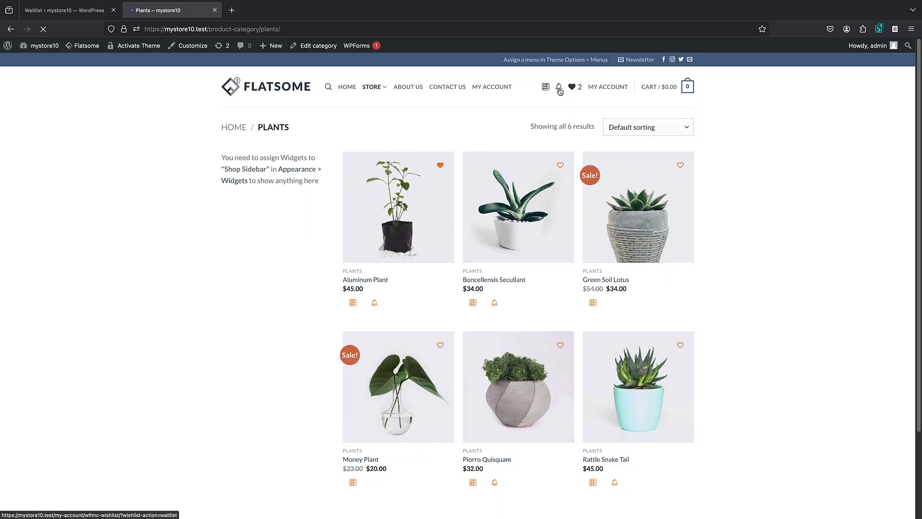
mouse_move(559, 91)
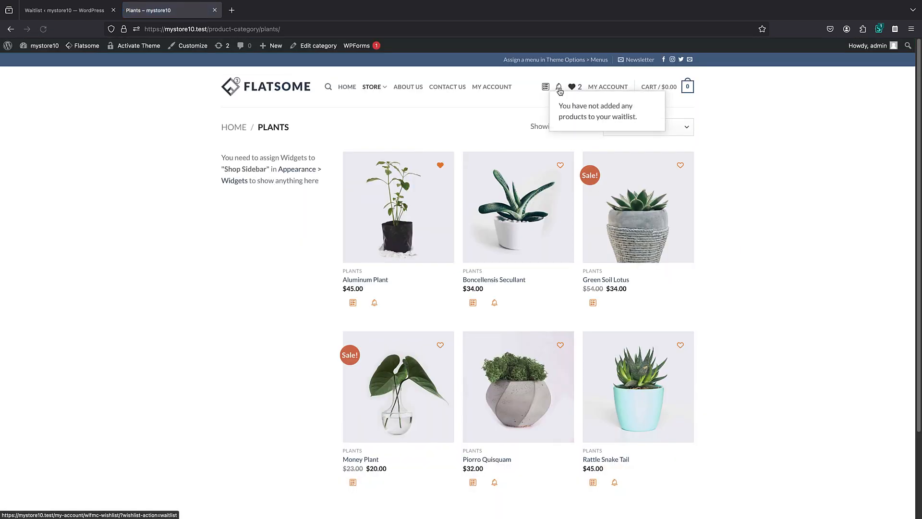